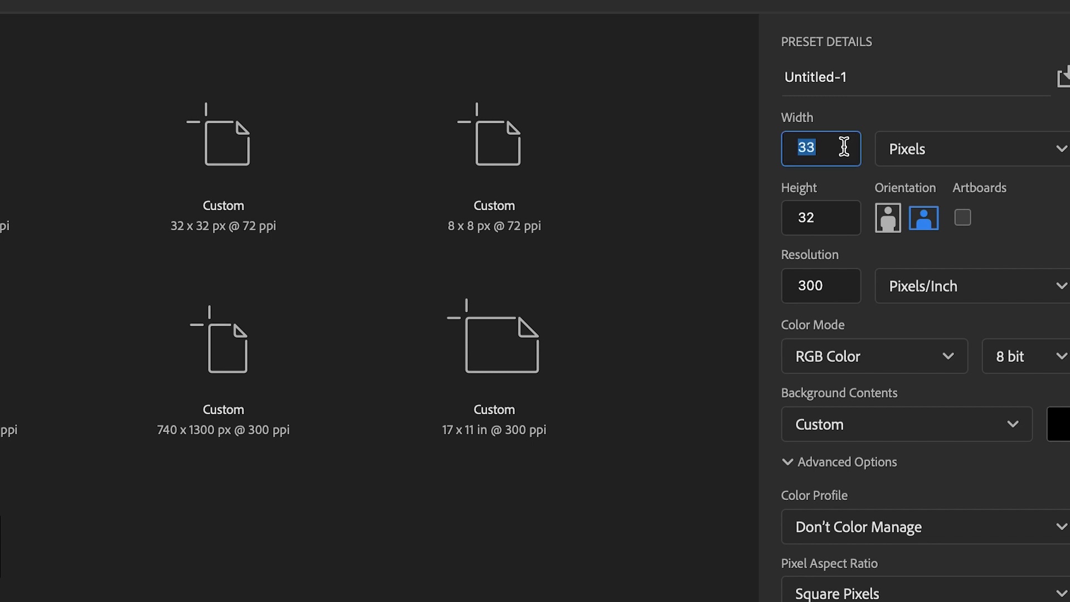
Step: Create a new document 32 pixels wide and 32 pixels high at 300 pixels/inch
type("23")
double_click(844, 146)
type("32")
double_click(841, 227)
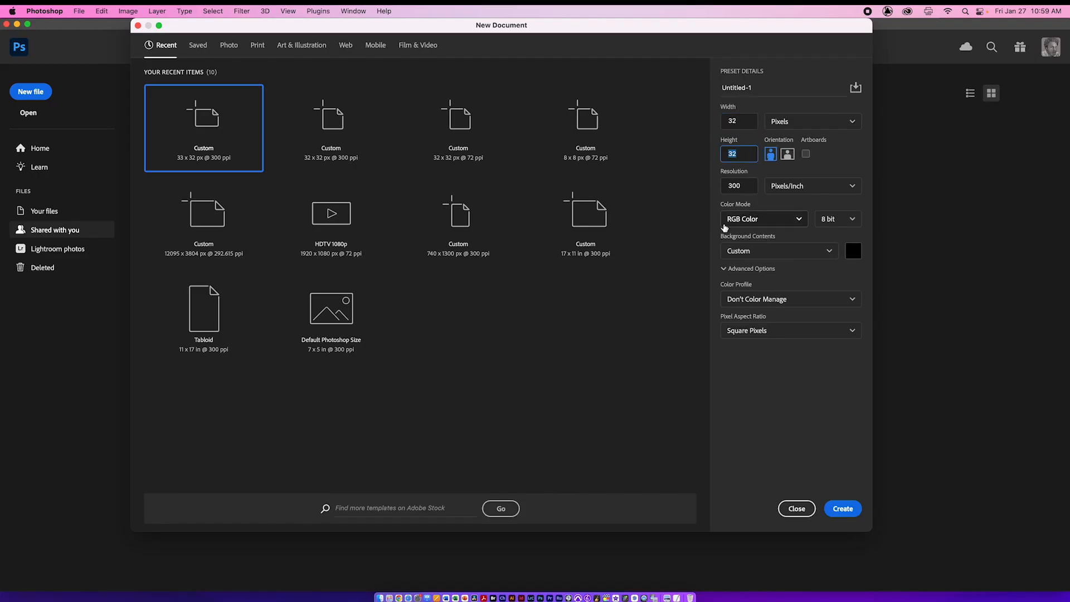
left_click(846, 509)
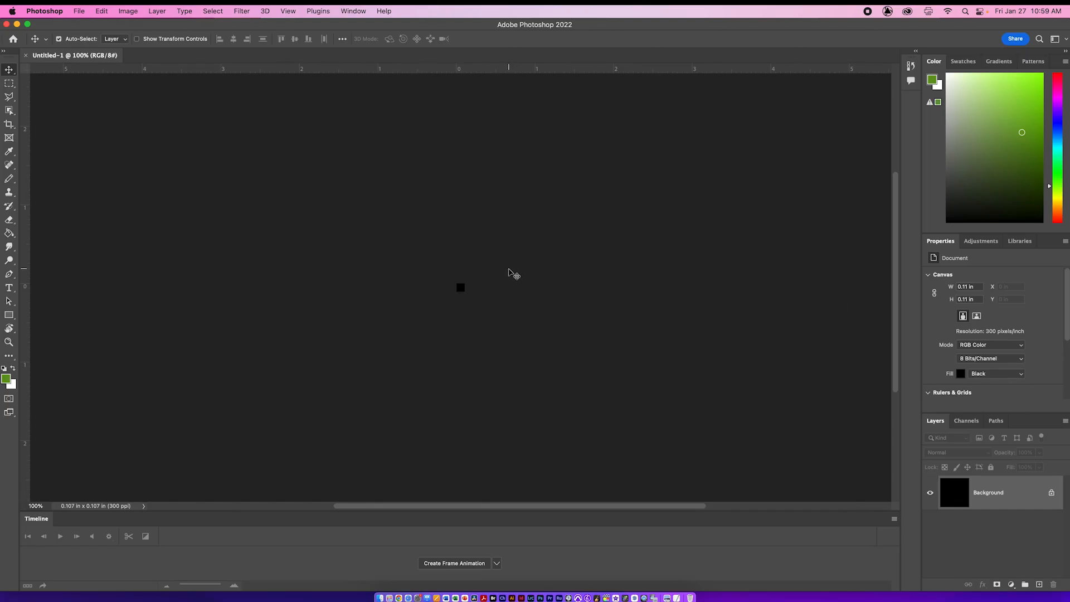
Step: Enlarge the tiny canvas to 3200% and reset the Essentials workspace
key("super+0")
key("super+minus")
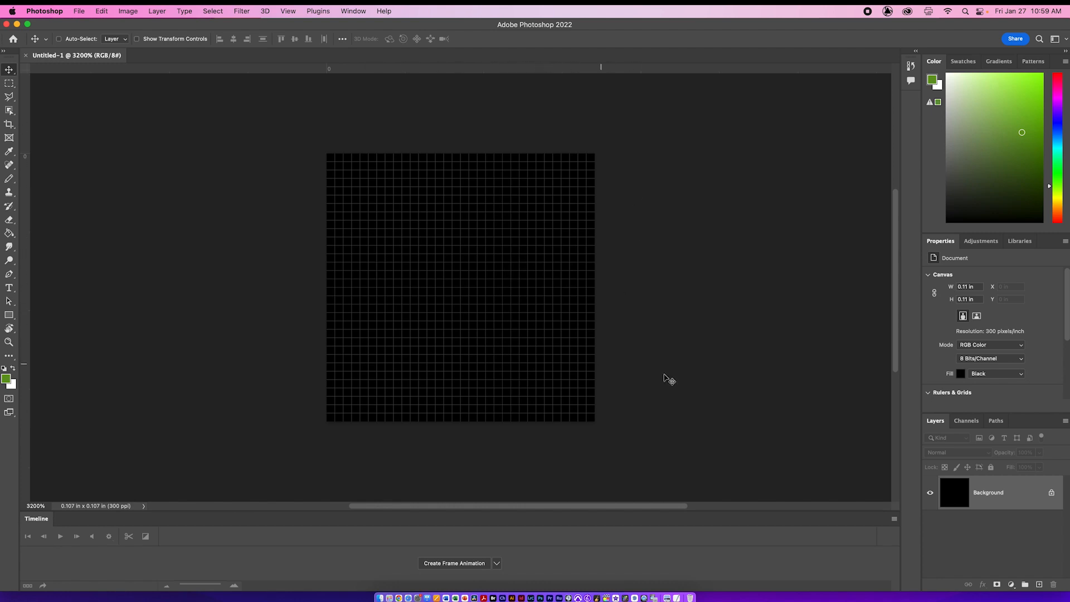
key("super+apostrophe")
key("super+apostrophe")
left_click(352, 9)
mouse_move(352, 36)
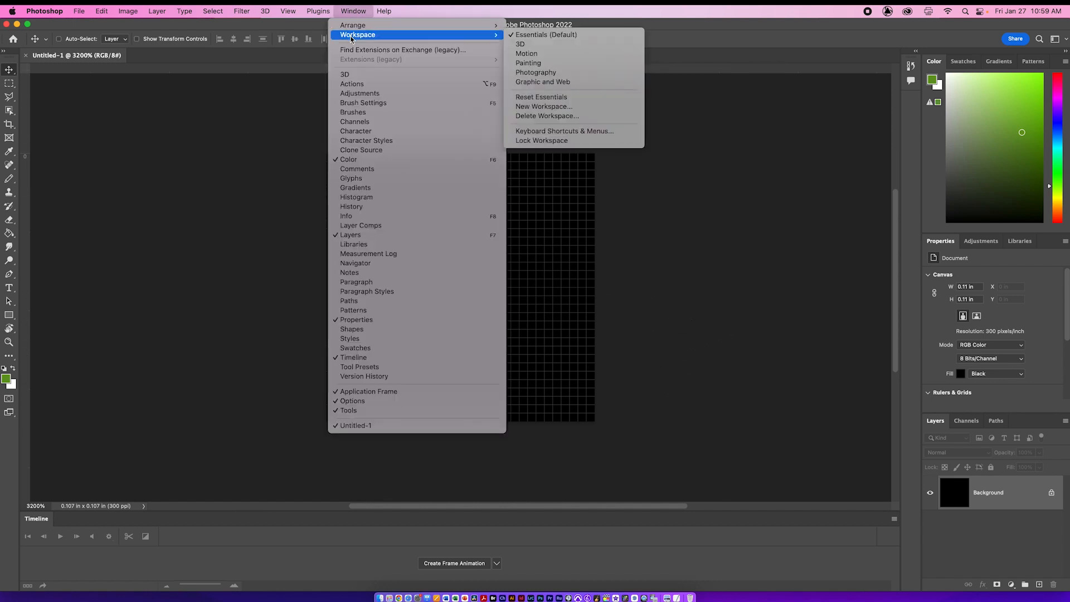
left_click(588, 101)
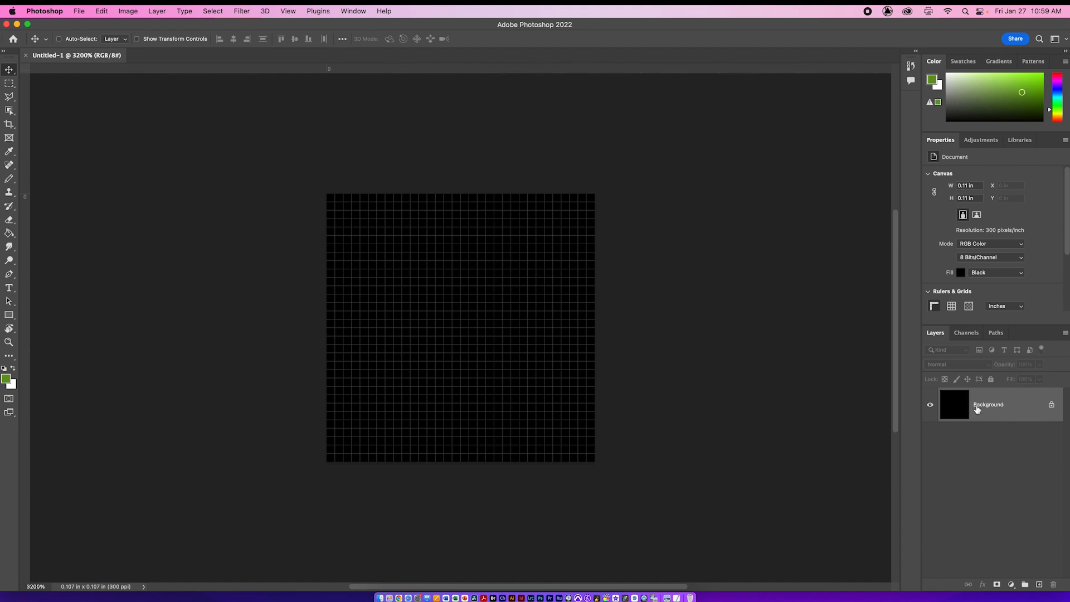
Step: Convert the locked Background to a regular layer and clear the whole canvas to transparency, leaving nothing selected
double_click(976, 407)
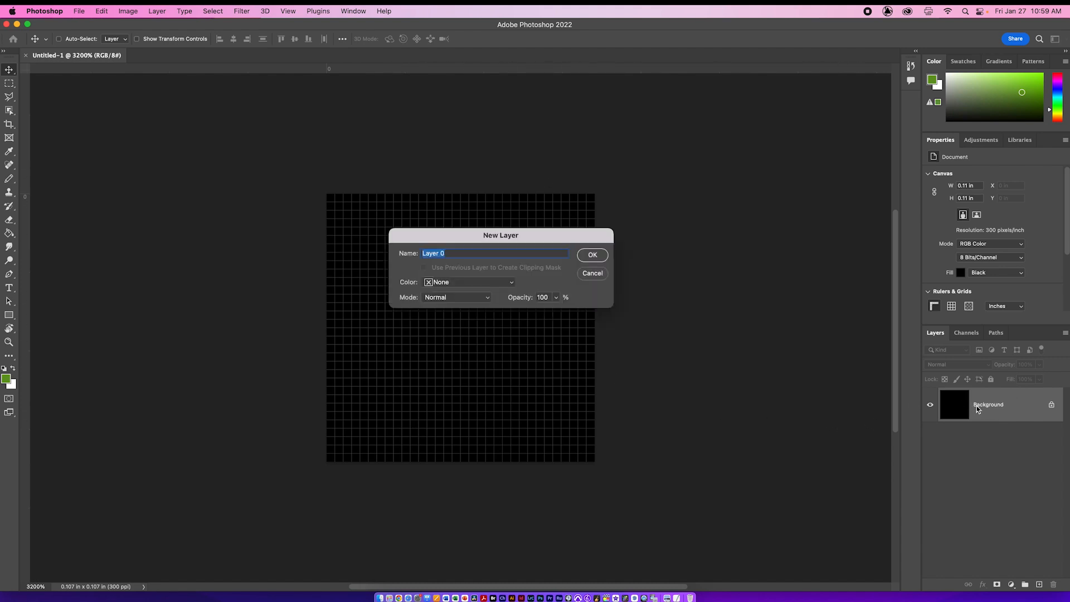
left_click(592, 255)
left_click(213, 10)
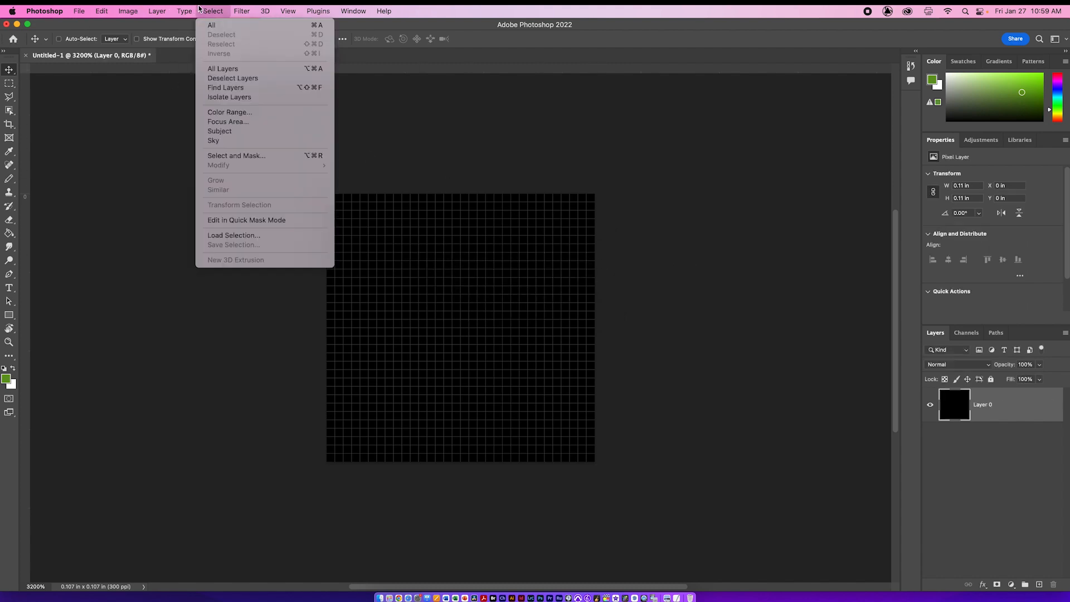
left_click(207, 26)
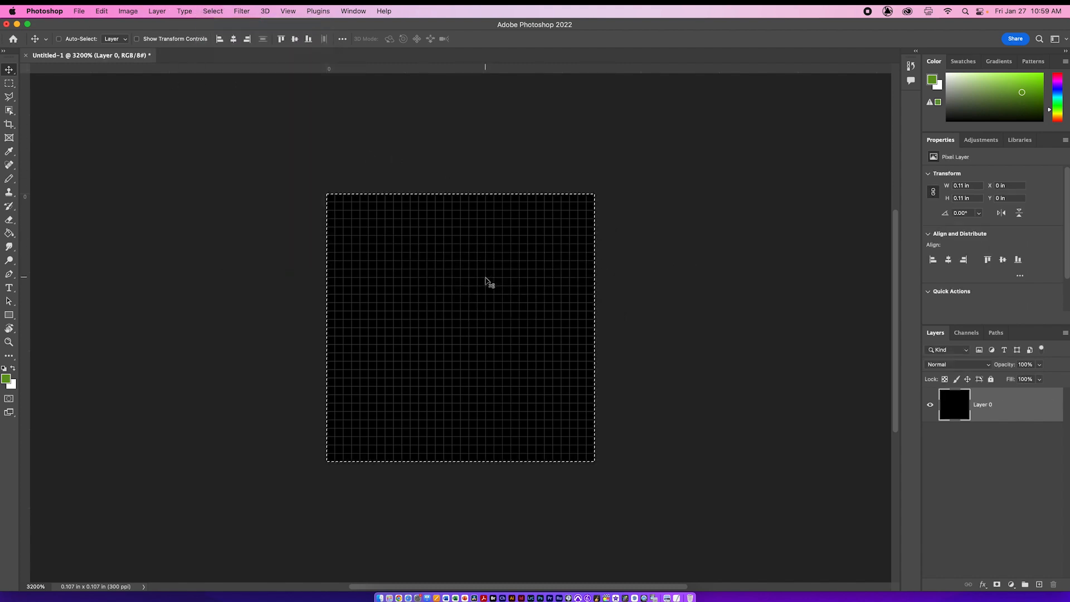
key("Delete")
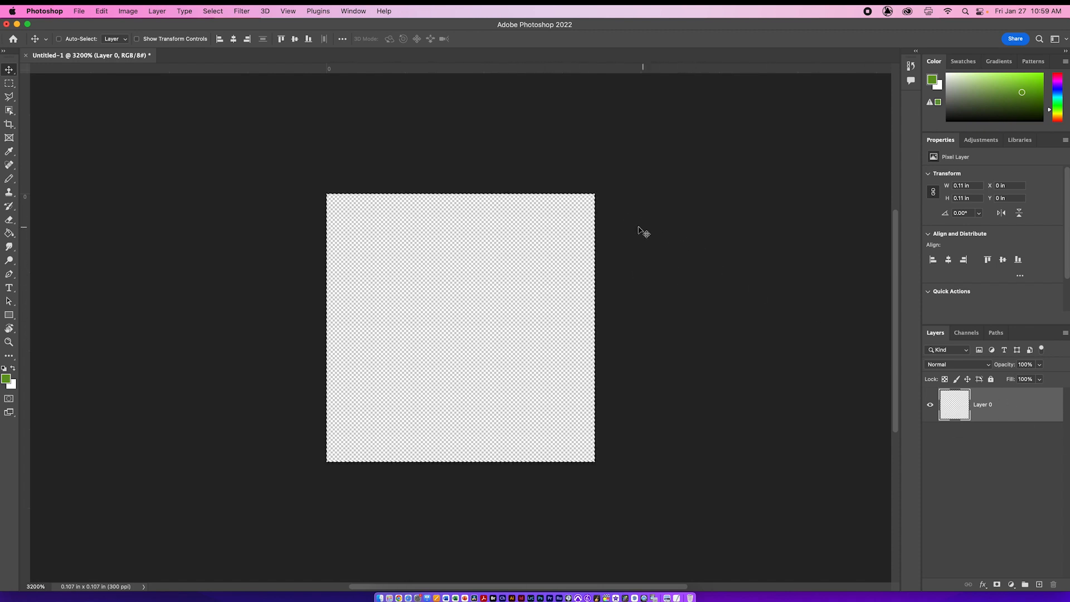
scroll(475, 134, "down", 1)
left_click(213, 10)
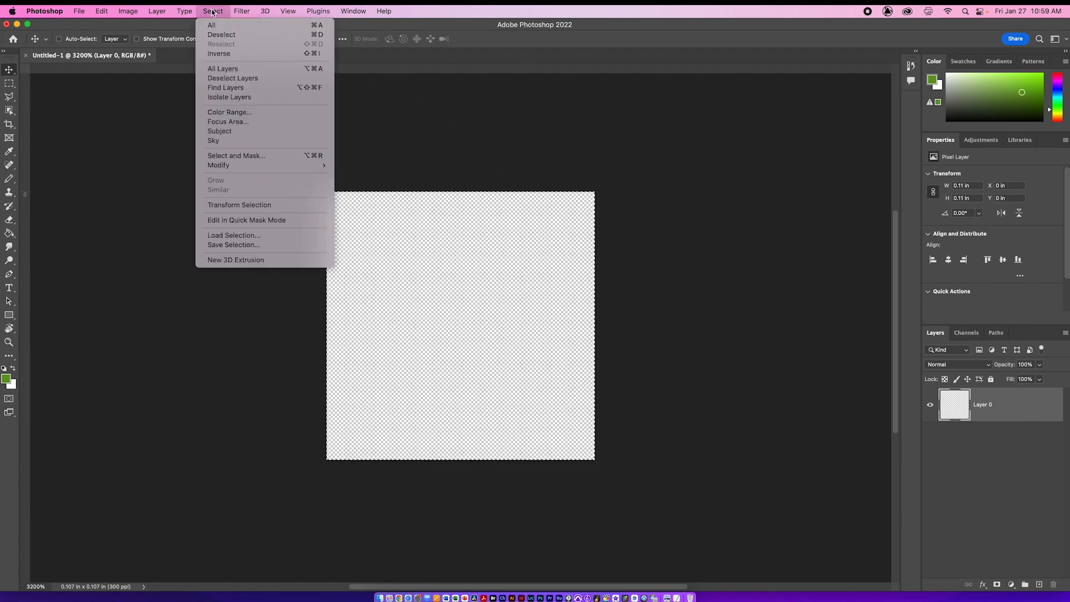
left_click(169, 65)
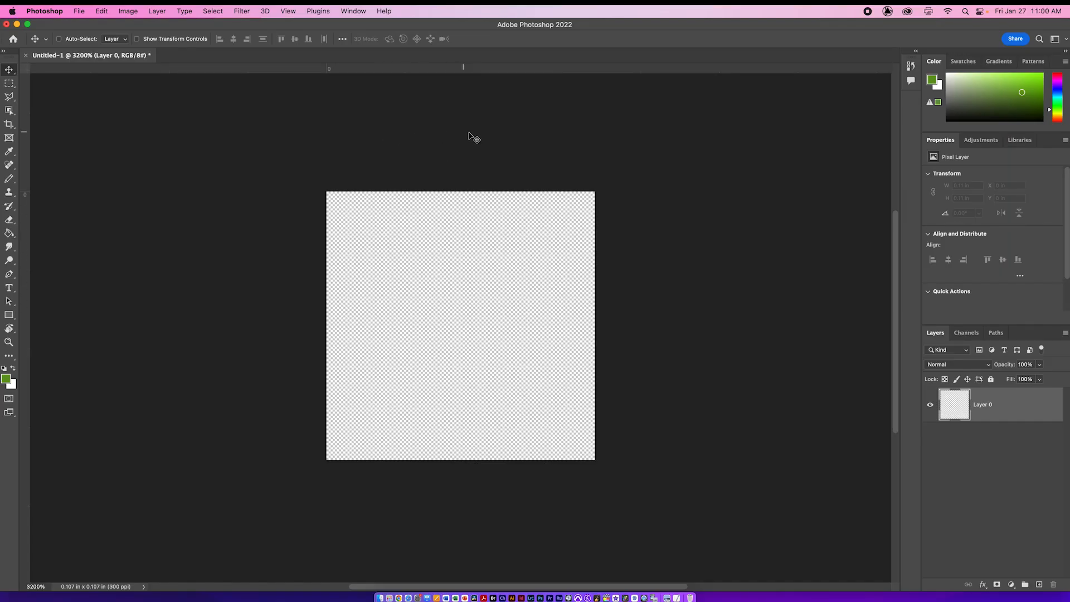
Step: Switch to the Adobe Stock apple results in Safari and open the preview of the single red apple with a green leaf
key("super+Tab")
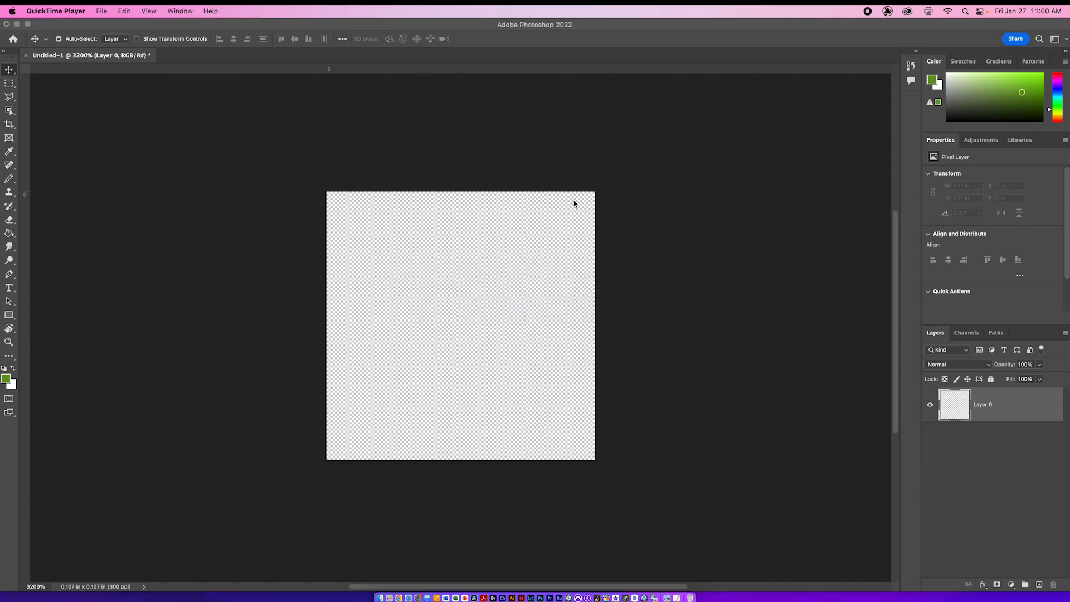
key("super+Tab")
key("super+Tab")
key("super+Tab")
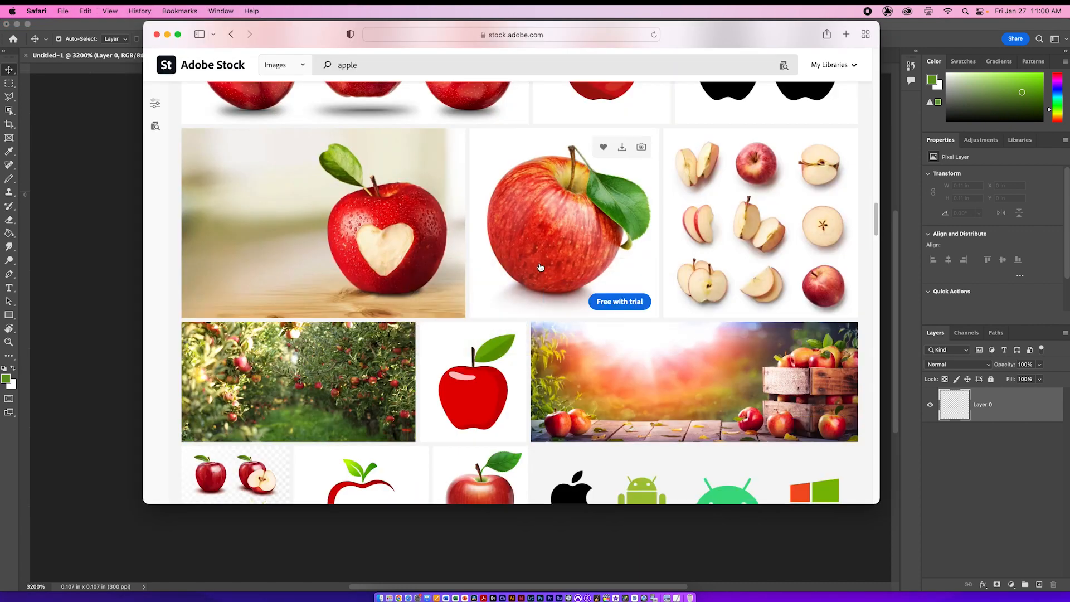
left_click(576, 209)
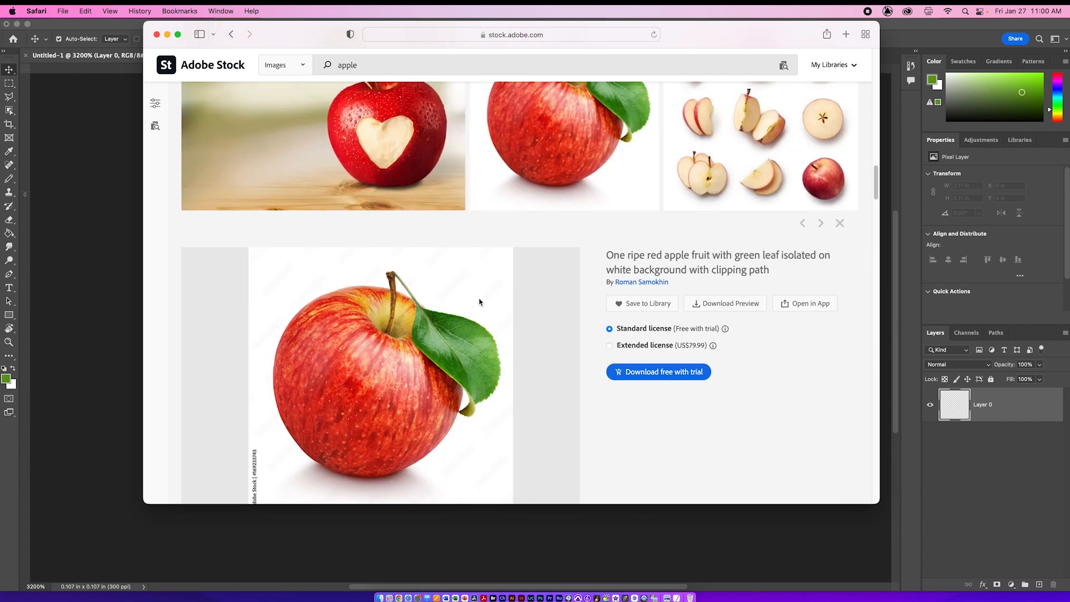
Step: Try to bring the apple preview image from the web page straight into Photoshop
left_click_drag(413, 347, 532, 584)
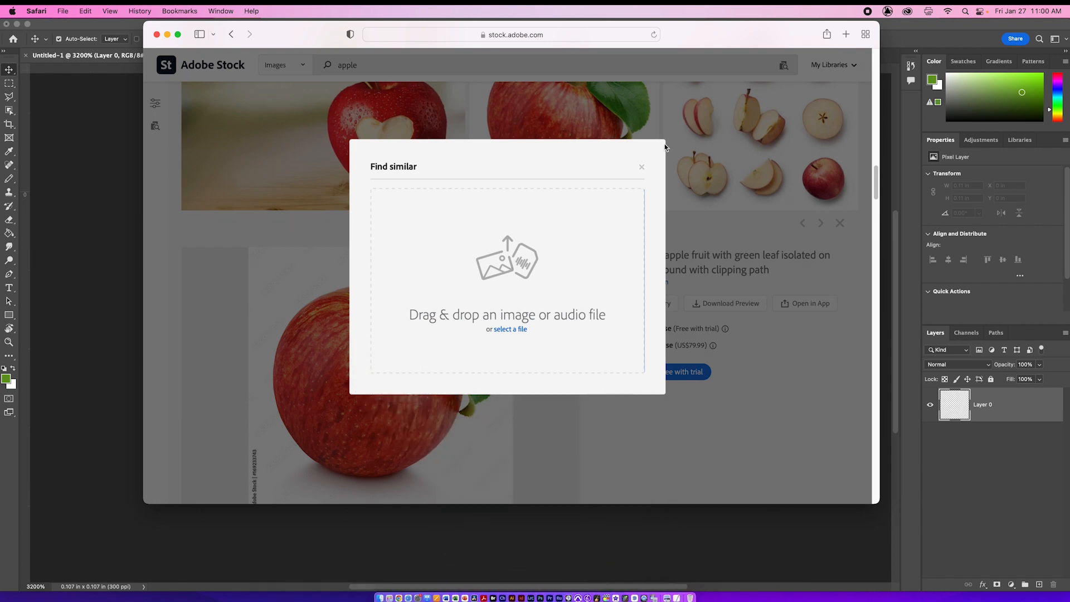
left_click(642, 167)
left_click_drag(383, 411, 539, 591)
left_click_drag(426, 336, 453, 313)
left_click(642, 168)
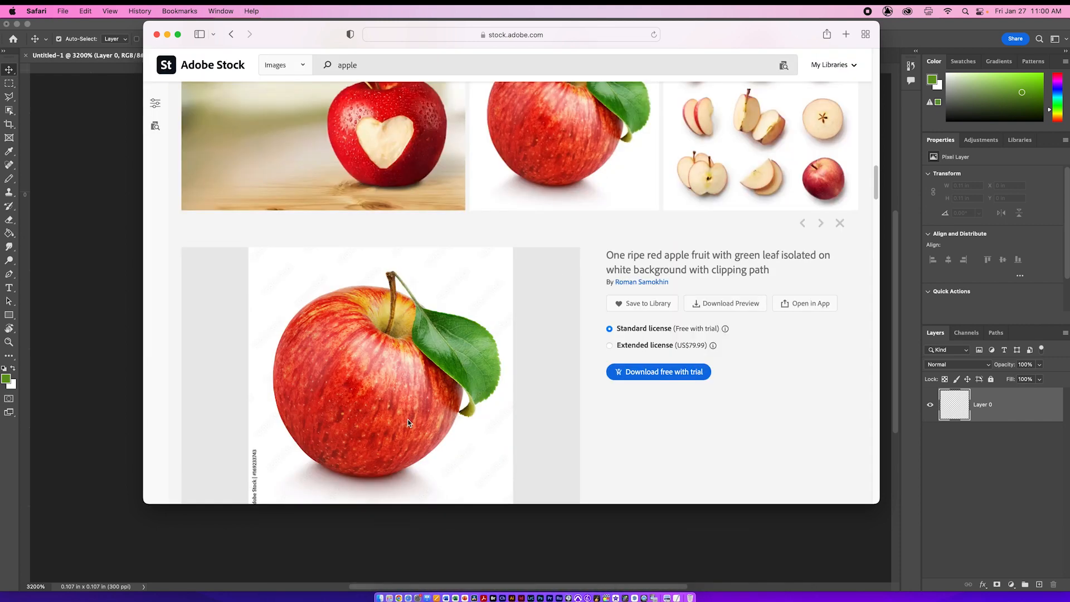
Step: Move the Photoshop window aside and try to copy the apple preview image to the desktop
left_click_drag(99, 25, 506, 25)
left_click(286, 401)
left_click_drag(327, 385, 91, 258)
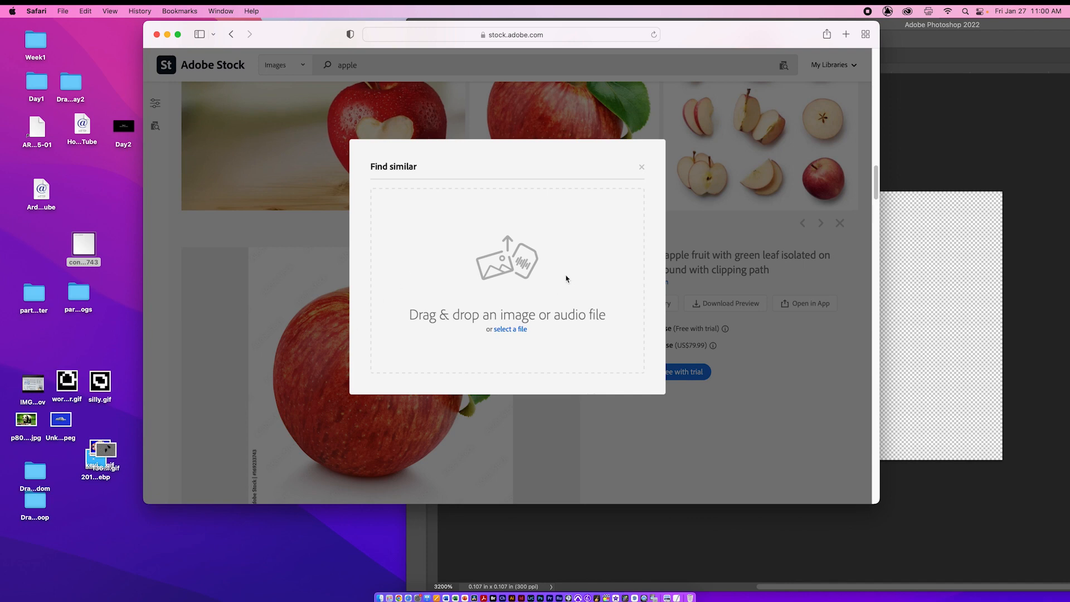
left_click(641, 169)
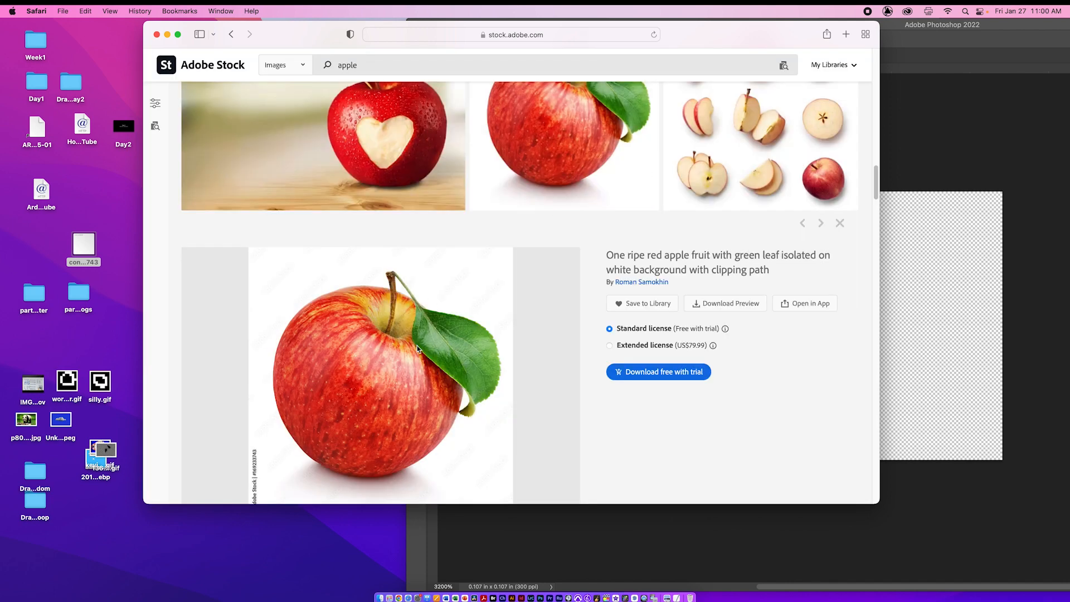
Step: Take a screenshot of just the apple preview area and open that capture in Photoshop
scroll(428, 360, "down", 2)
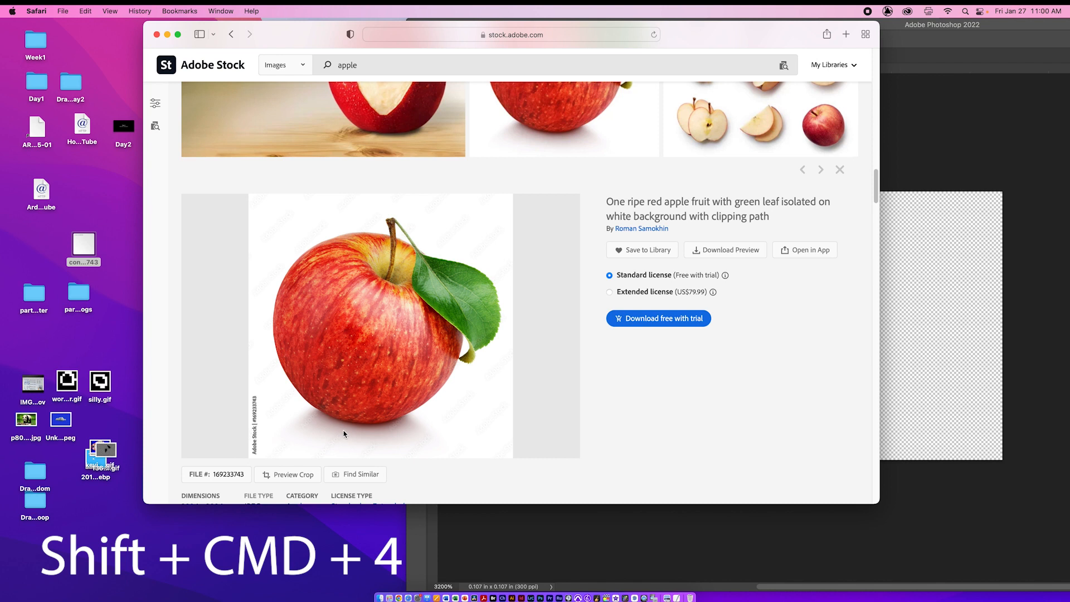
key("shift+super+4")
left_click_drag(249, 199, 524, 467)
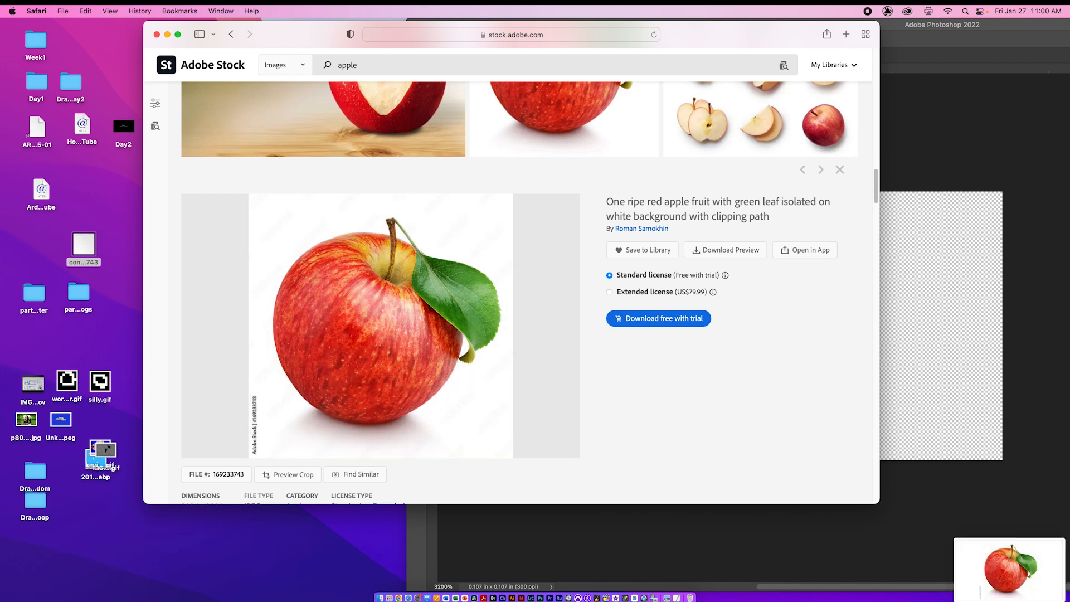
left_click_drag(996, 550, 540, 593)
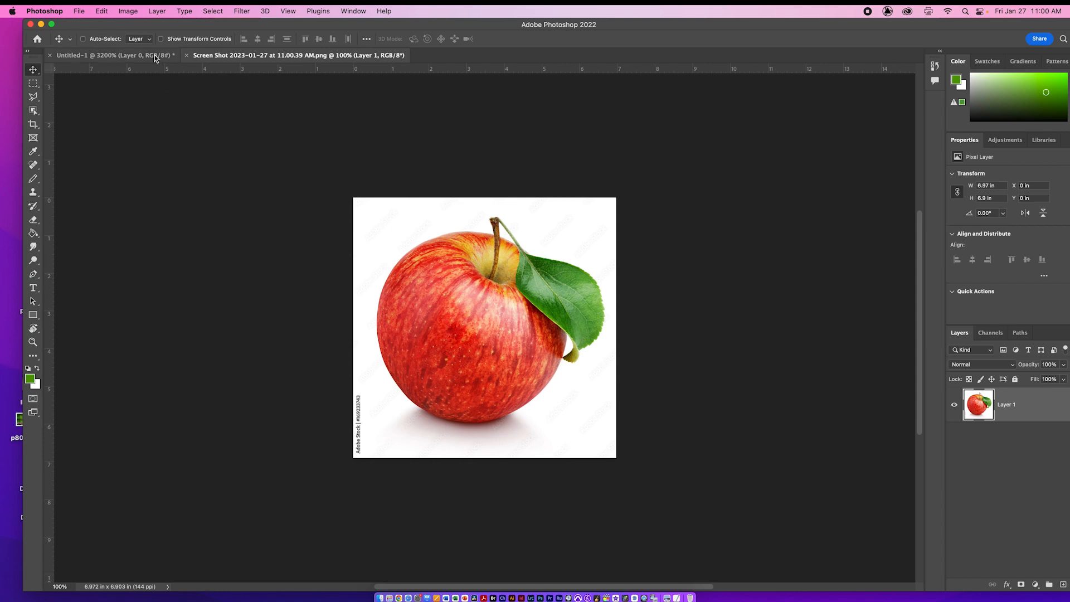
Step: In the apple screenshot document, set the image size to 32 x 32 pixels to match the blank canvas
left_click(146, 57)
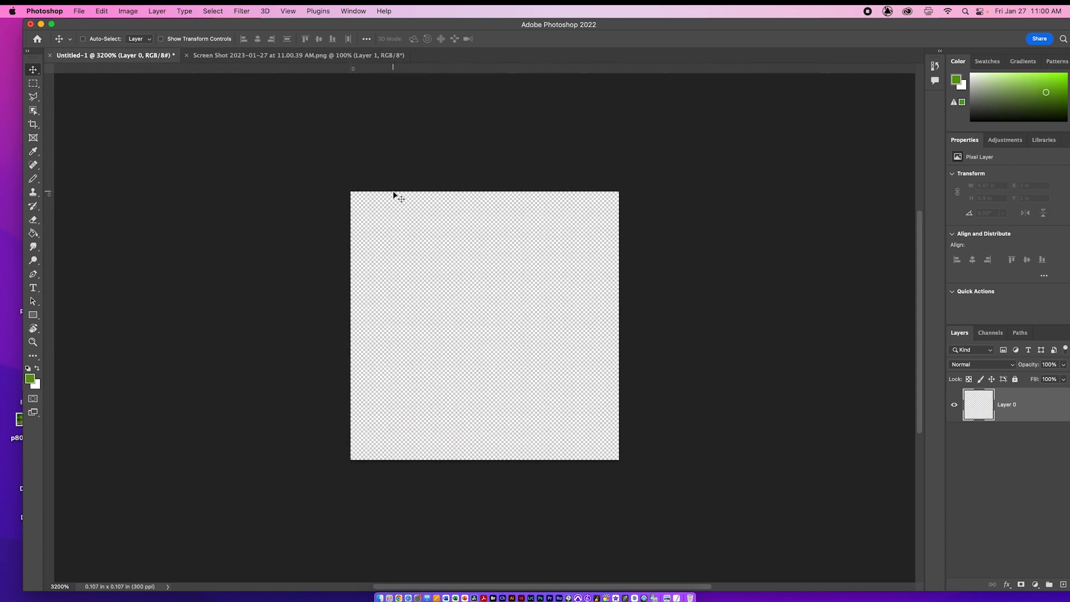
left_click(268, 55)
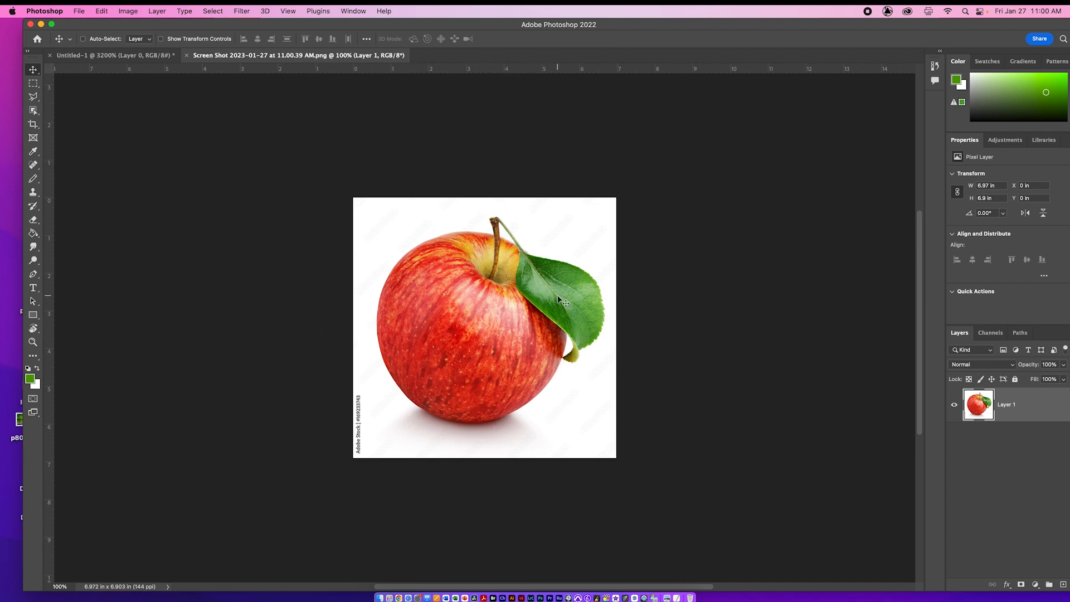
left_click(113, 54)
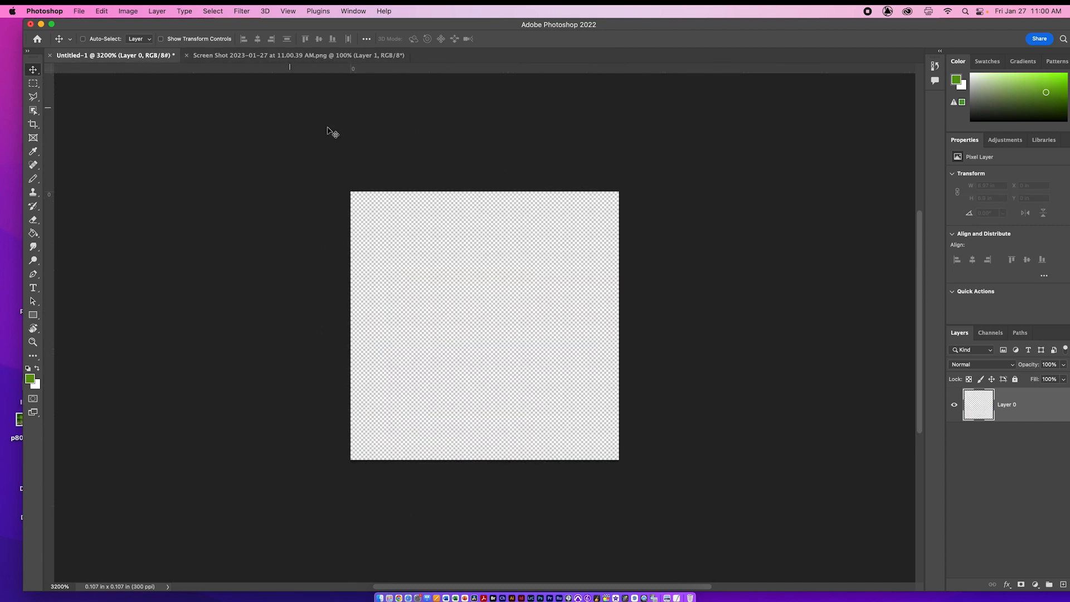
left_click(300, 55)
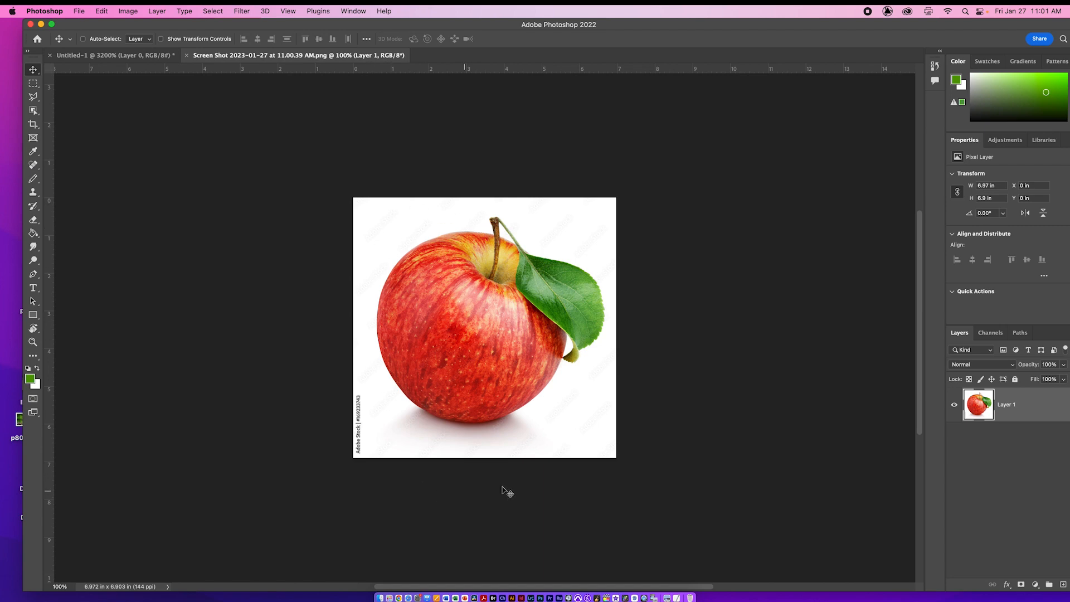
left_click(135, 11)
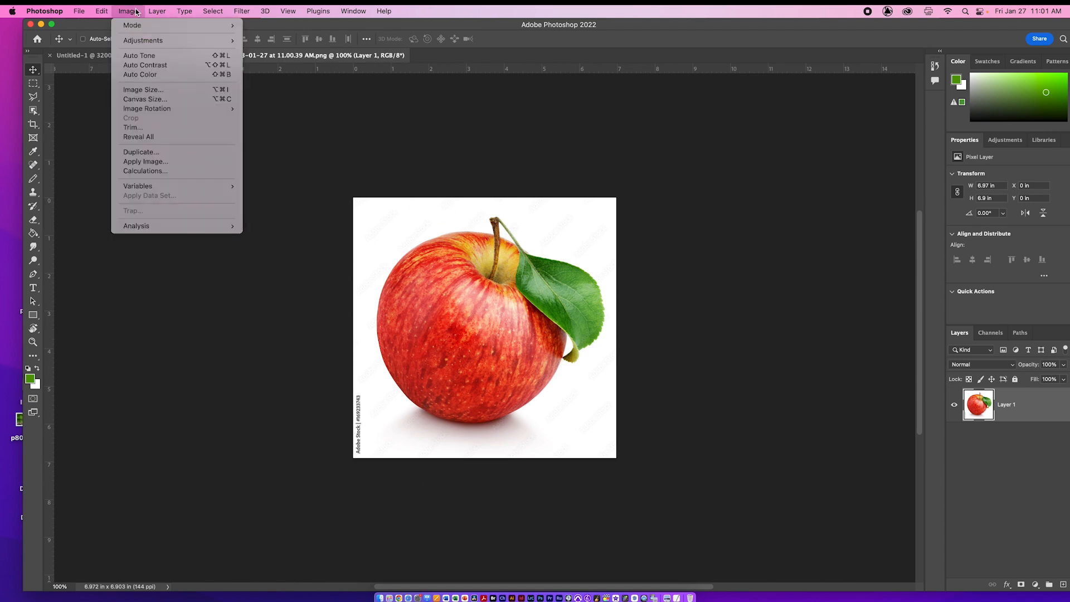
mouse_move(139, 41)
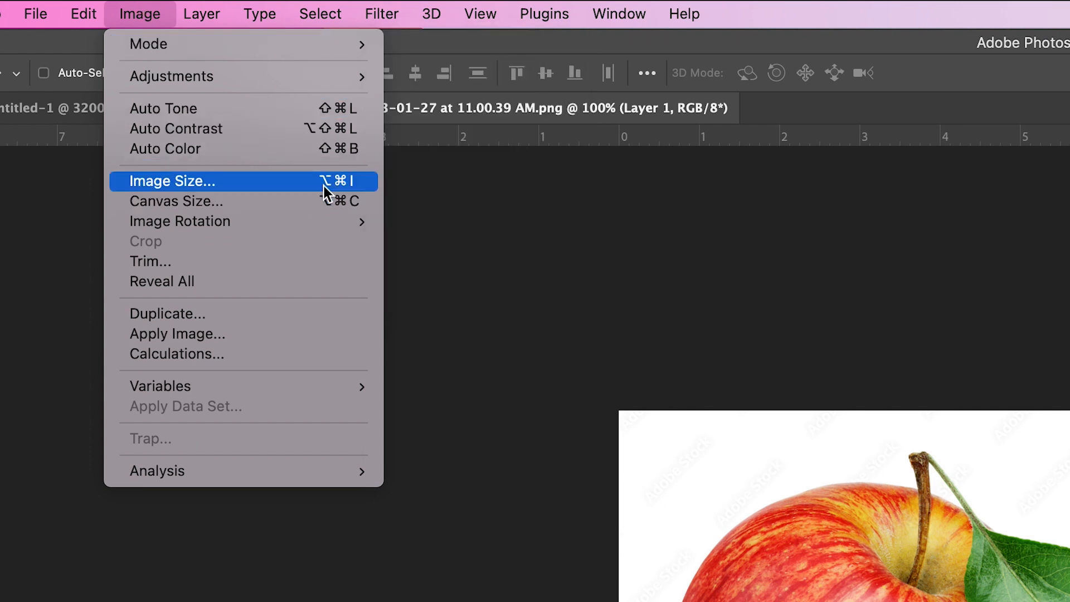
left_click(356, 186)
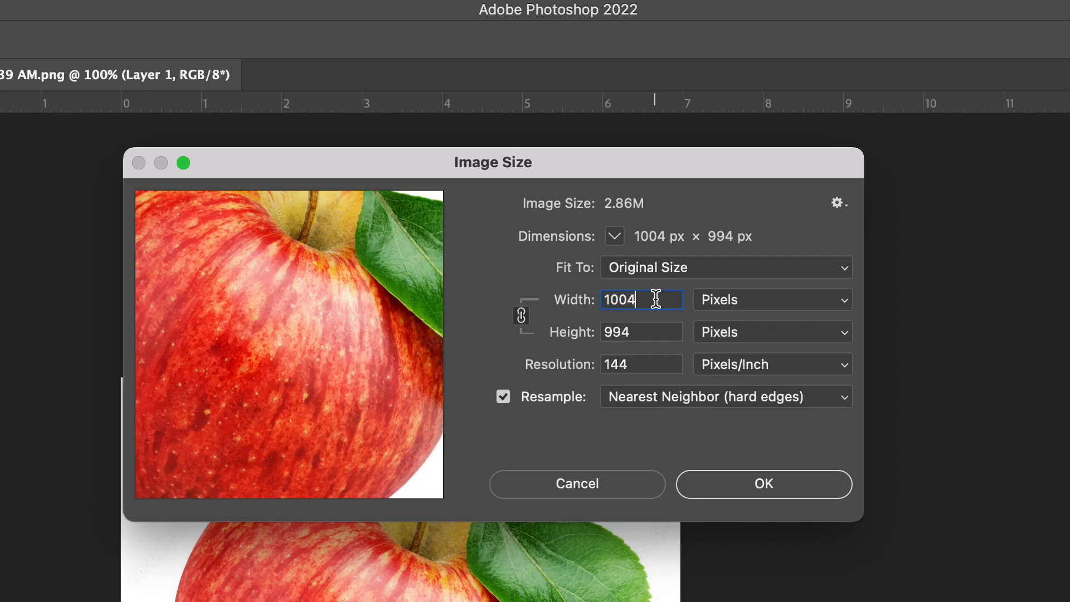
double_click(655, 299)
type("32")
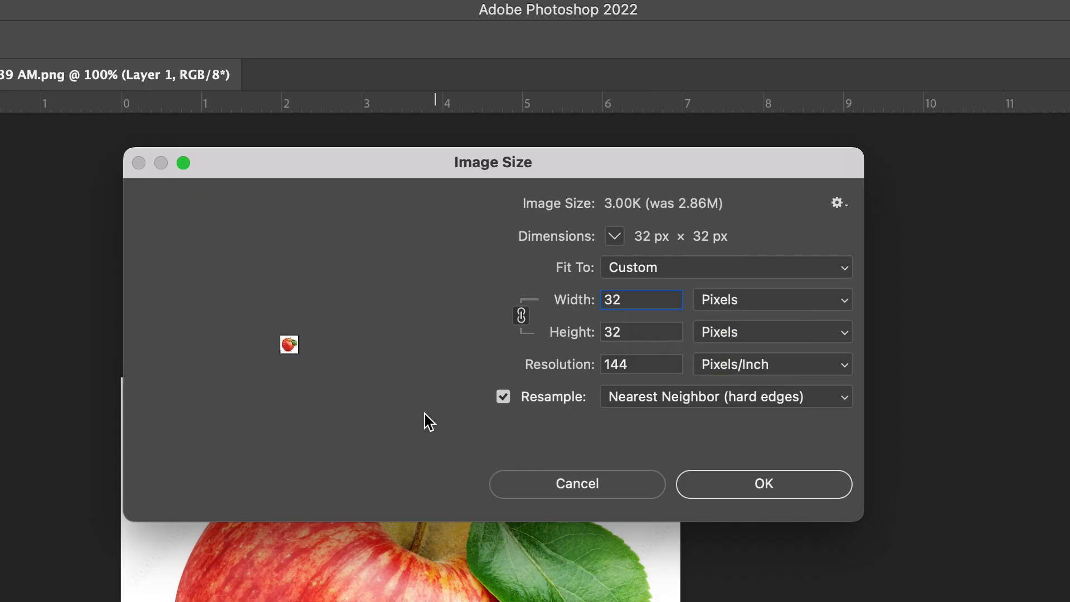
Step: Preview the reduced apple at 800% with Bicubic (smooth gradients) resampling, and return the method to Nearest Neighbor (hard edges)
left_click(338, 479)
left_click(338, 479)
left_click(338, 479)
left_click(338, 479)
left_click(338, 479)
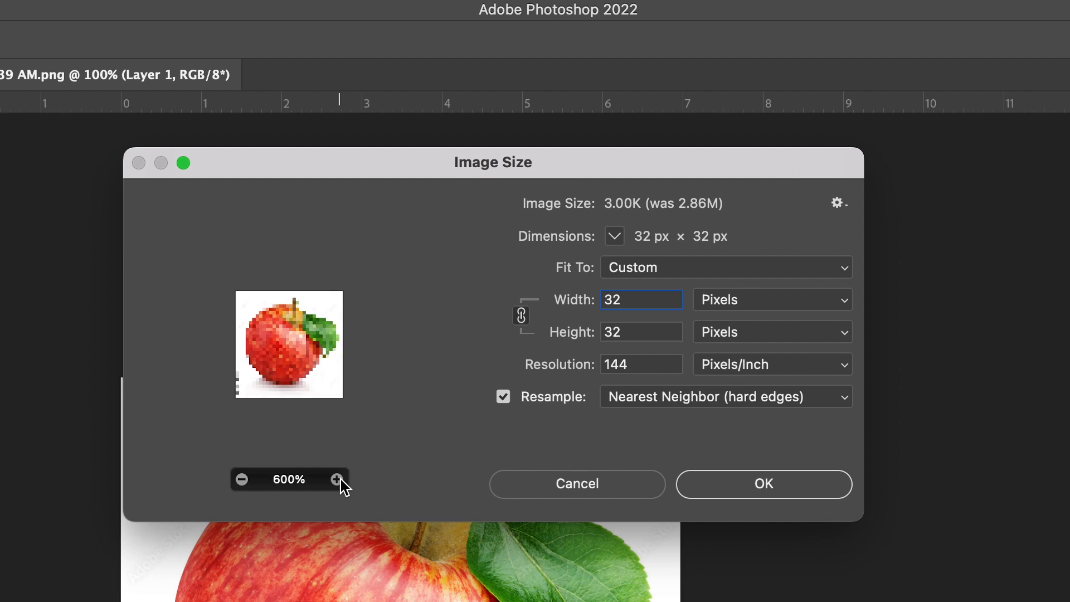
left_click(338, 479)
left_click(338, 479)
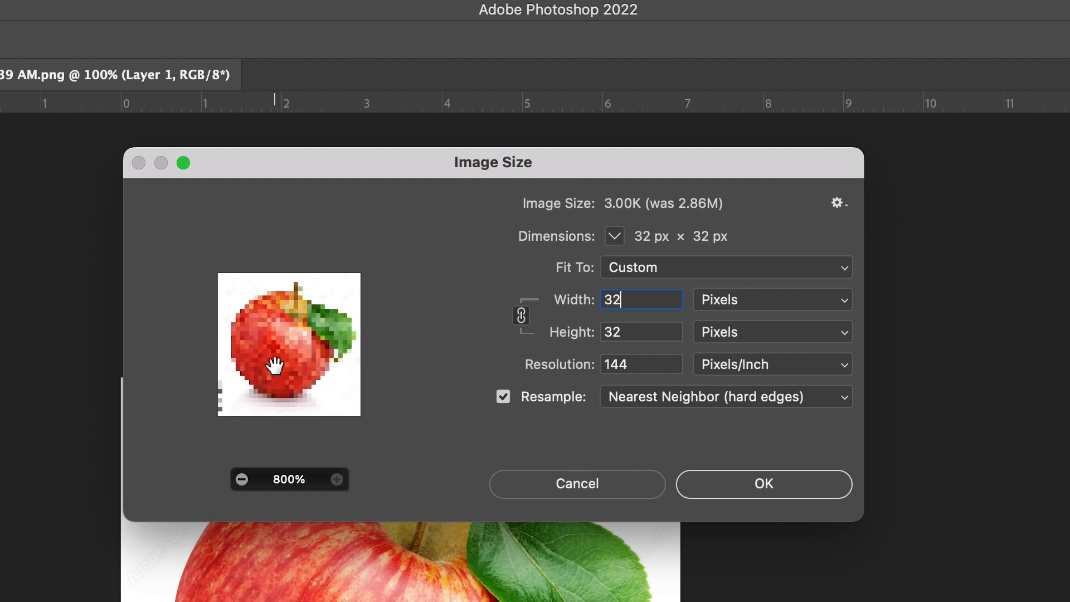
left_click(769, 395)
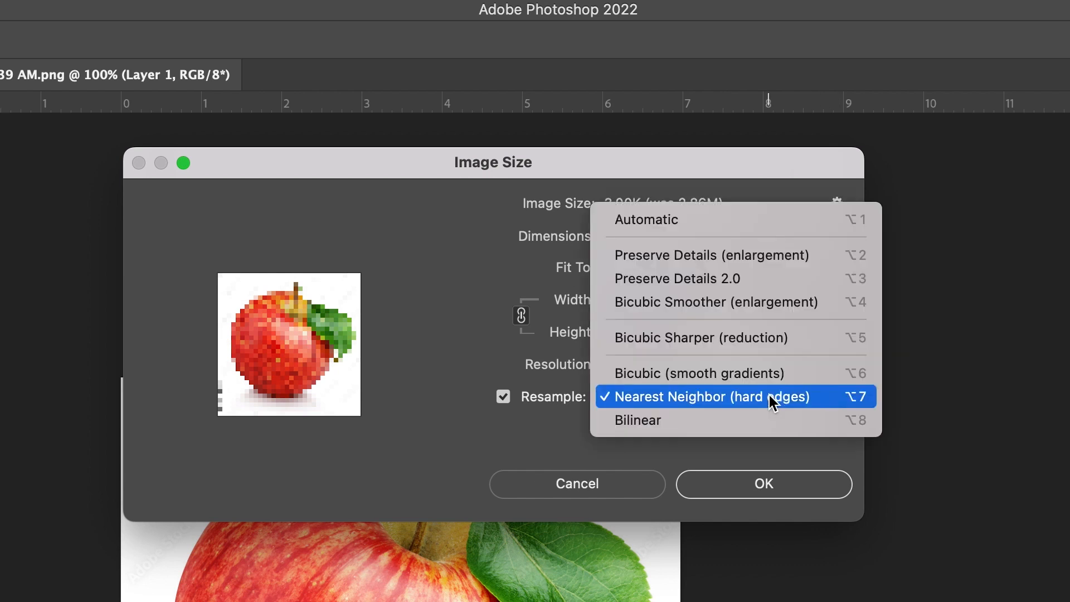
left_click(698, 375)
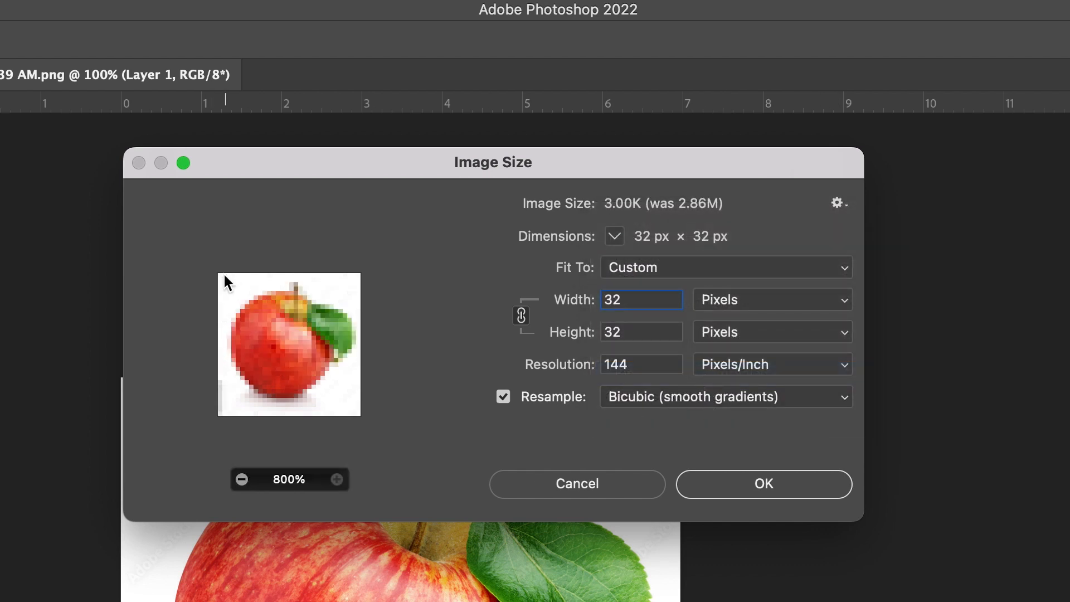
left_click(755, 401)
left_click(755, 421)
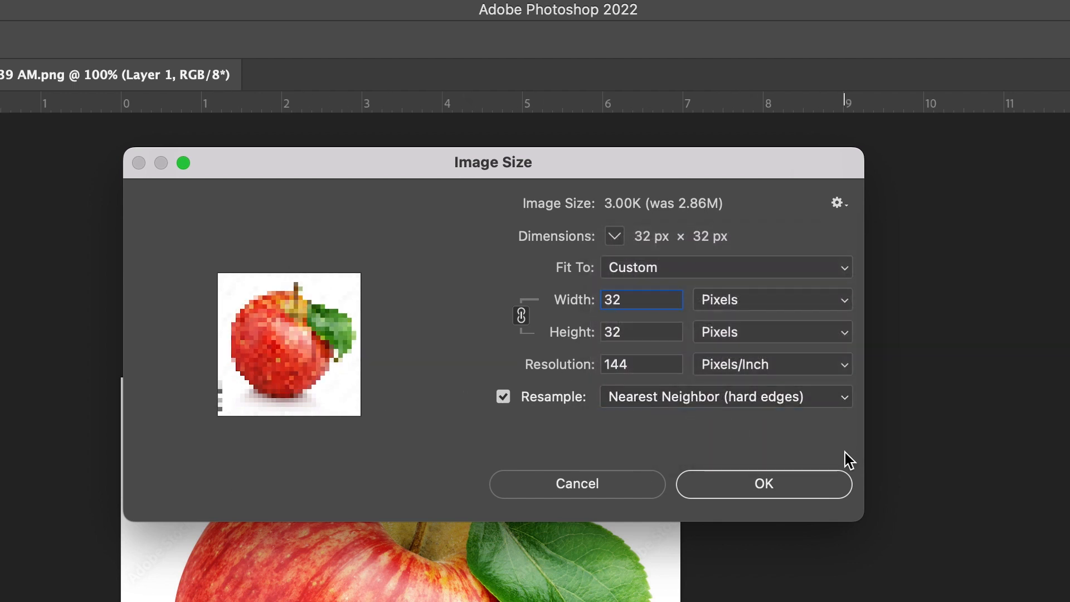
Step: Apply the 32 x 32 pixel reduction to the apple picture with Nearest Neighbor (hard edges) resampling
left_click(787, 491)
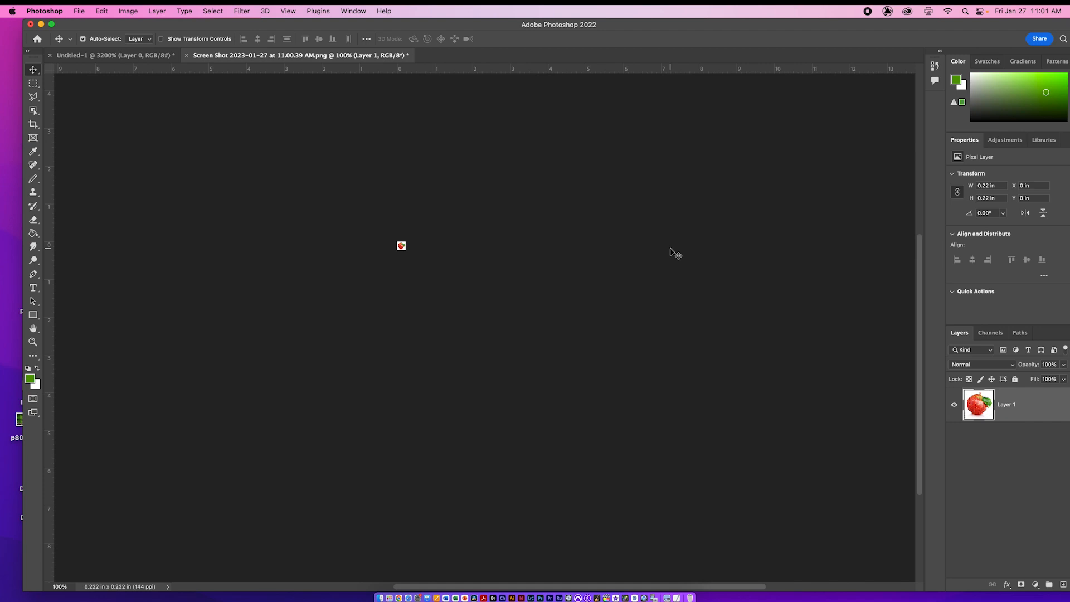
key("super+0")
key("super+minus")
key("super+minus")
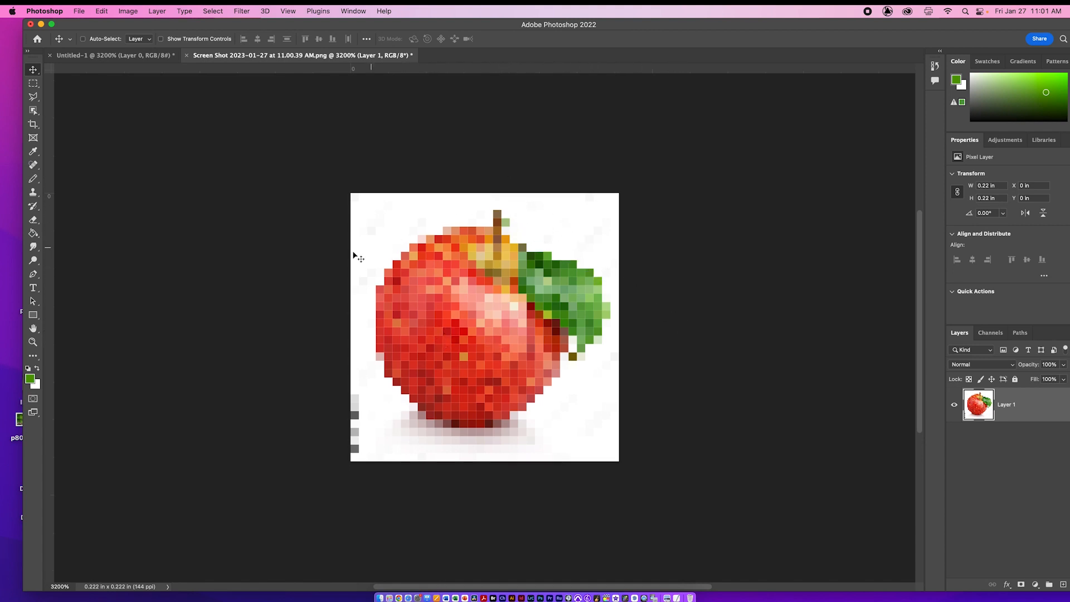
Step: Choose the standard Eraser tool and keep its mode on Pencil for hard-edged erasing
key("e")
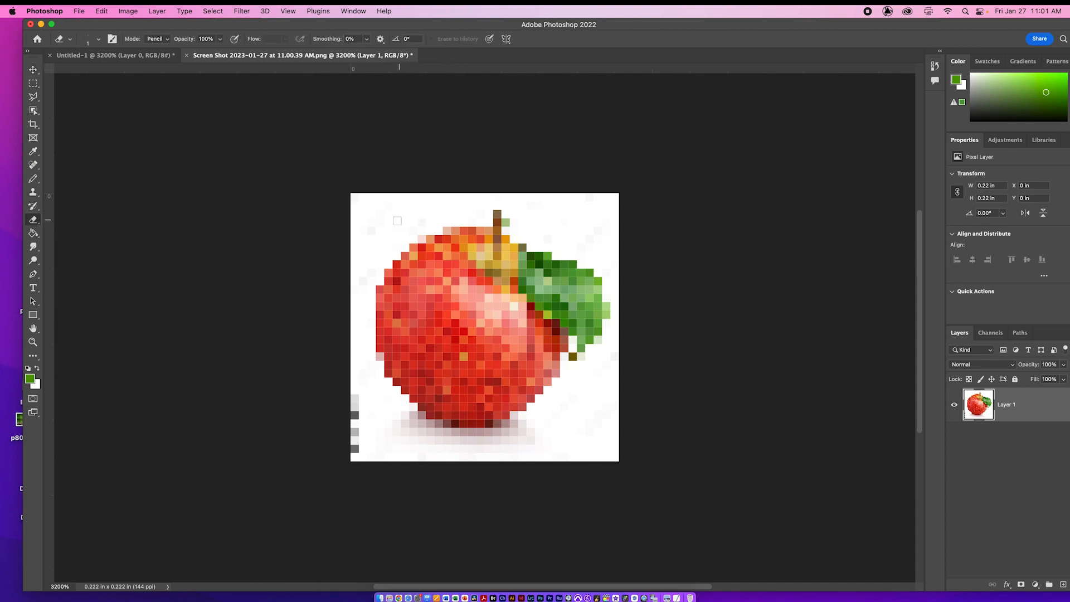
right_click(36, 222)
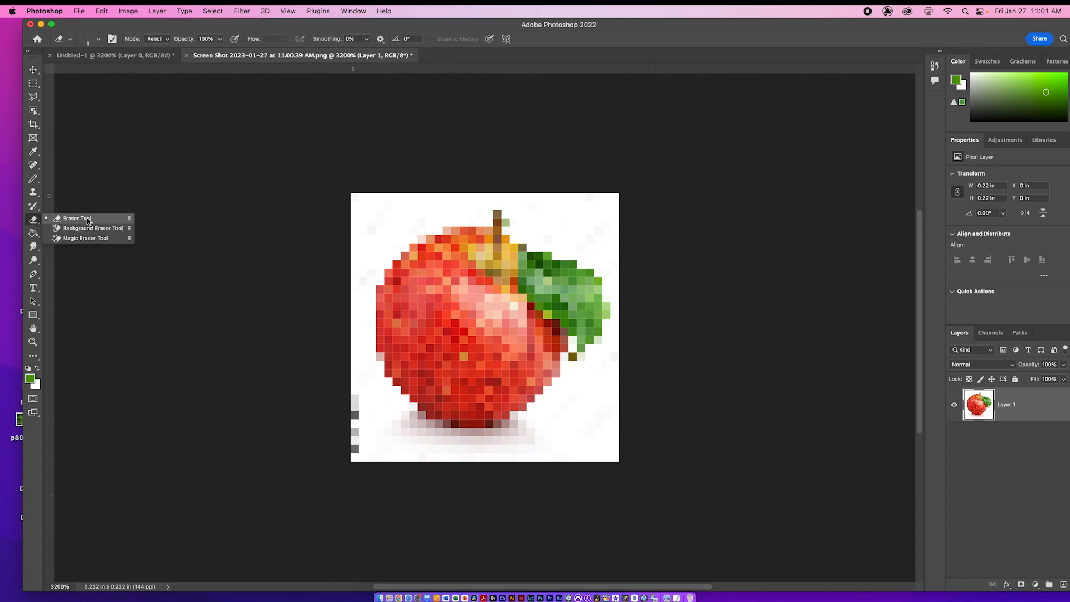
left_click(82, 221)
left_click(158, 39)
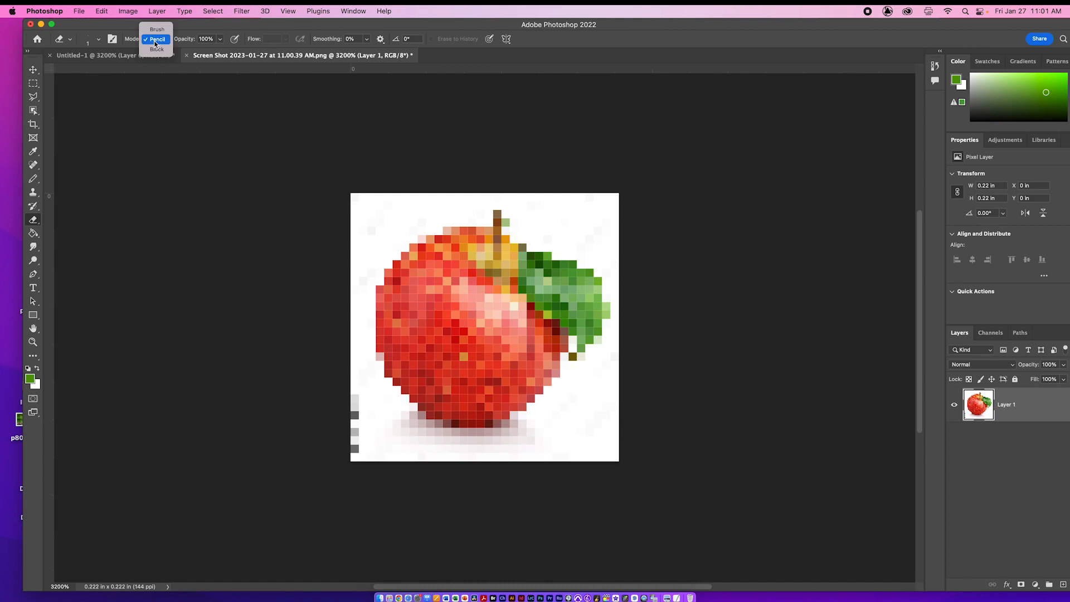
left_click(181, 66)
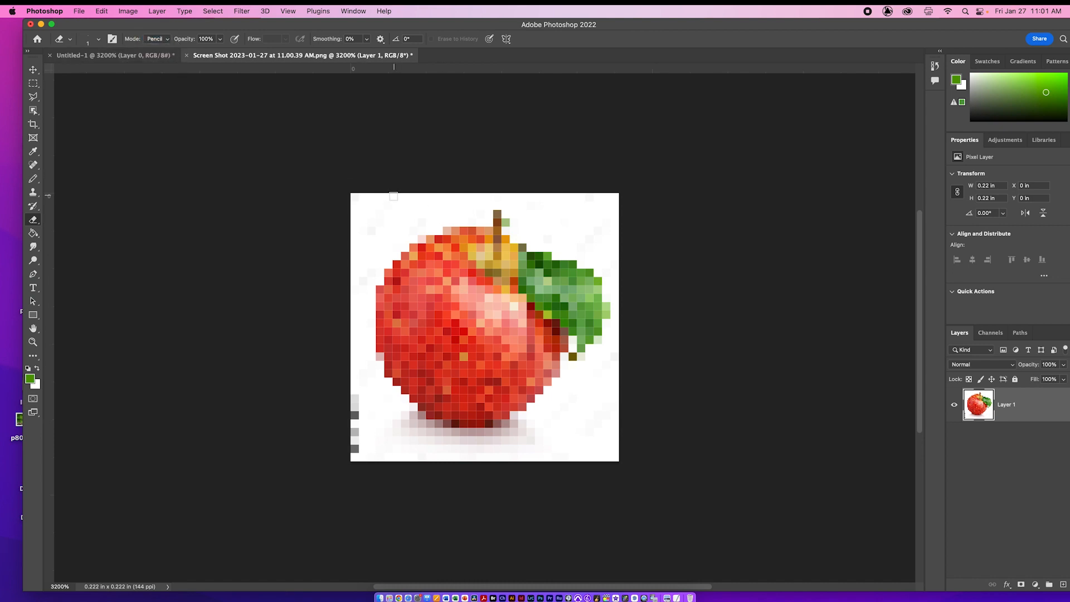
Step: Enlarge the eraser to 4 pixels and erase the white background, shadow and stray gray pixels around the apple
key("bracketright")
key("bracketright")
mouse_move(375, 209)
left_mouse_down()
mouse_move(364, 192)
mouse_move(399, 197)
mouse_move(375, 245)
mouse_move(397, 233)
mouse_move(371, 258)
mouse_move(356, 306)
left_mouse_up()
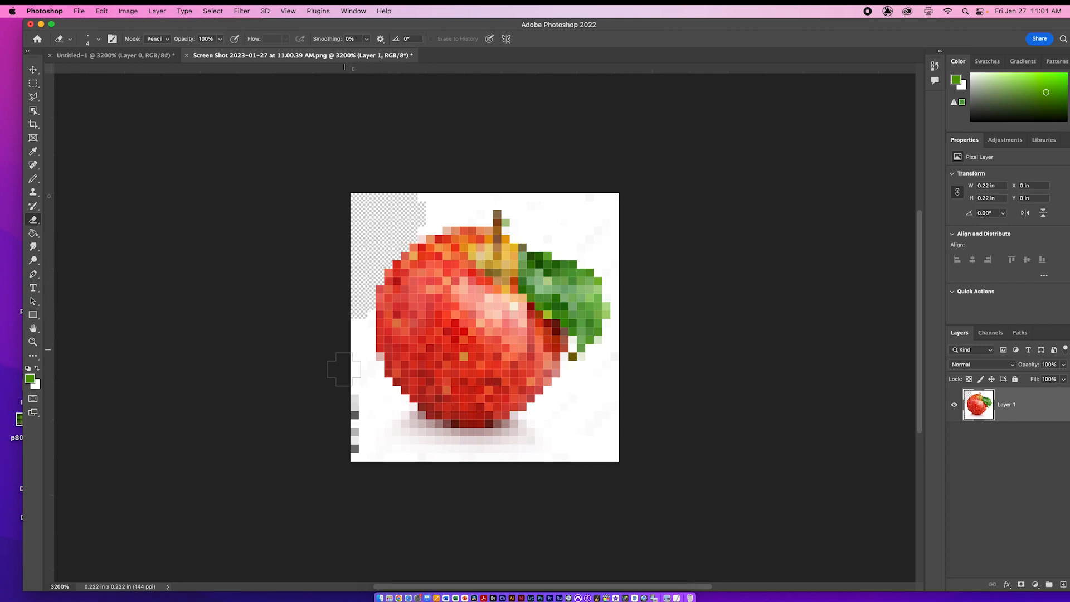
mouse_move(357, 381)
left_mouse_down()
mouse_move(358, 396)
mouse_move(393, 427)
mouse_move(396, 450)
mouse_move(450, 462)
mouse_move(551, 454)
mouse_move(610, 394)
mouse_move(626, 357)
mouse_move(531, 436)
mouse_move(486, 450)
mouse_move(495, 460)
mouse_move(420, 446)
mouse_move(433, 426)
mouse_move(401, 435)
mouse_move(404, 419)
mouse_move(373, 403)
mouse_move(367, 365)
mouse_move(361, 406)
mouse_move(342, 412)
mouse_move(574, 478)
mouse_move(580, 412)
mouse_move(601, 462)
left_mouse_up()
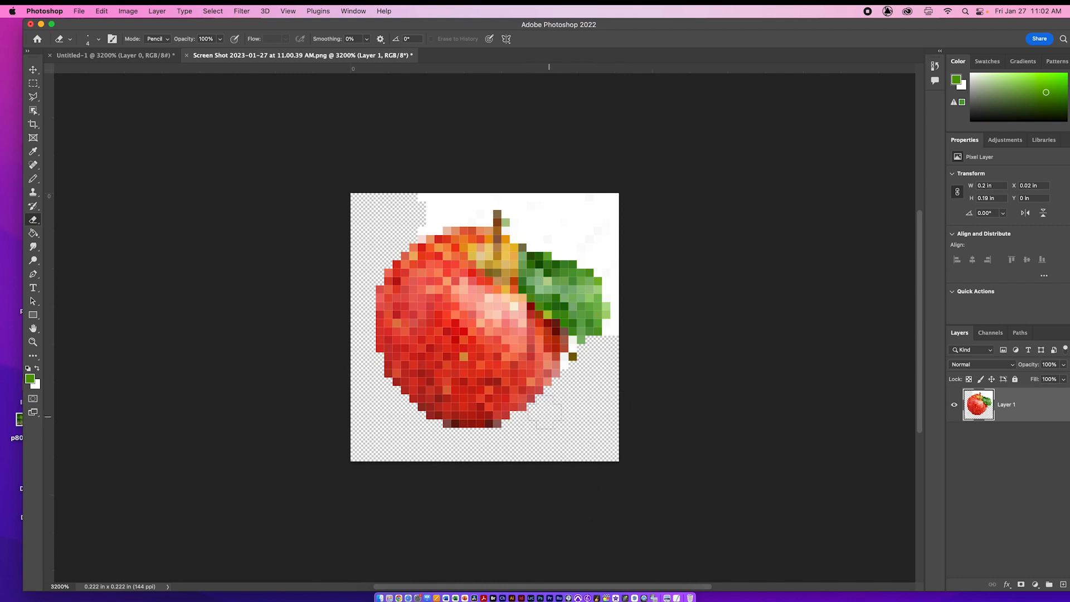
mouse_move(568, 385)
left_mouse_down()
mouse_move(579, 355)
mouse_move(591, 378)
mouse_move(624, 324)
mouse_move(621, 332)
mouse_move(643, 240)
mouse_move(622, 298)
mouse_move(620, 243)
mouse_move(614, 267)
mouse_move(607, 247)
mouse_move(535, 229)
left_mouse_up()
mouse_move(526, 222)
left_mouse_down()
mouse_move(538, 201)
mouse_move(599, 220)
mouse_move(557, 188)
mouse_move(450, 191)
mouse_move(474, 206)
mouse_move(441, 209)
mouse_move(415, 204)
mouse_move(424, 189)
left_mouse_up()
Step: Shrink the eraser and remove the leftover white pixels along the apple's upper edge and around the stem
key("bracketleft")
key("bracketleft")
key("bracketleft")
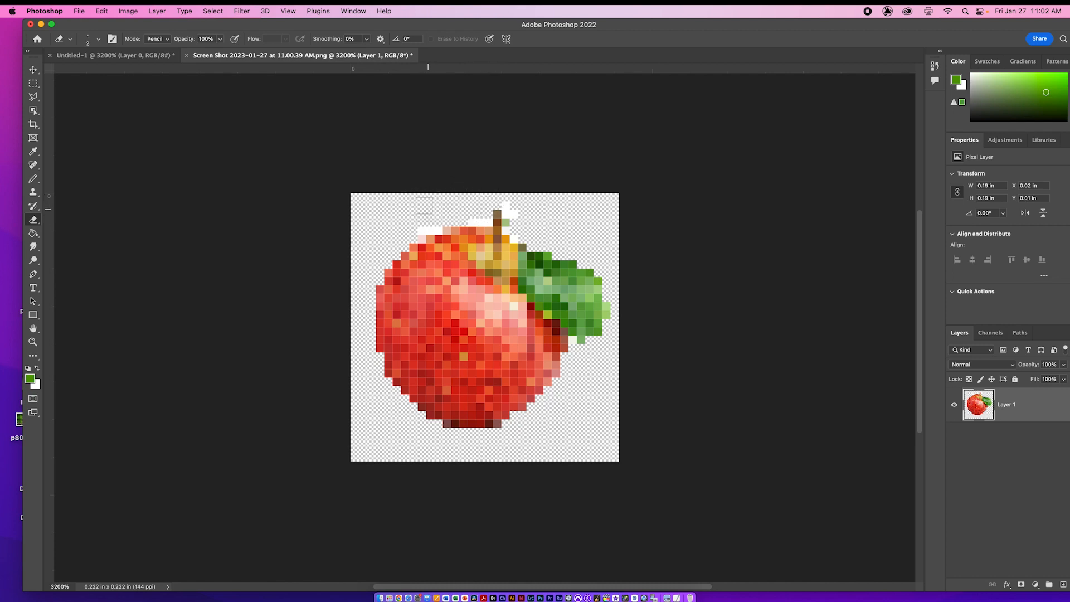
mouse_move(423, 231)
left_mouse_down()
mouse_move(470, 207)
mouse_move(491, 221)
left_mouse_up()
left_click(513, 214)
left_click(507, 214)
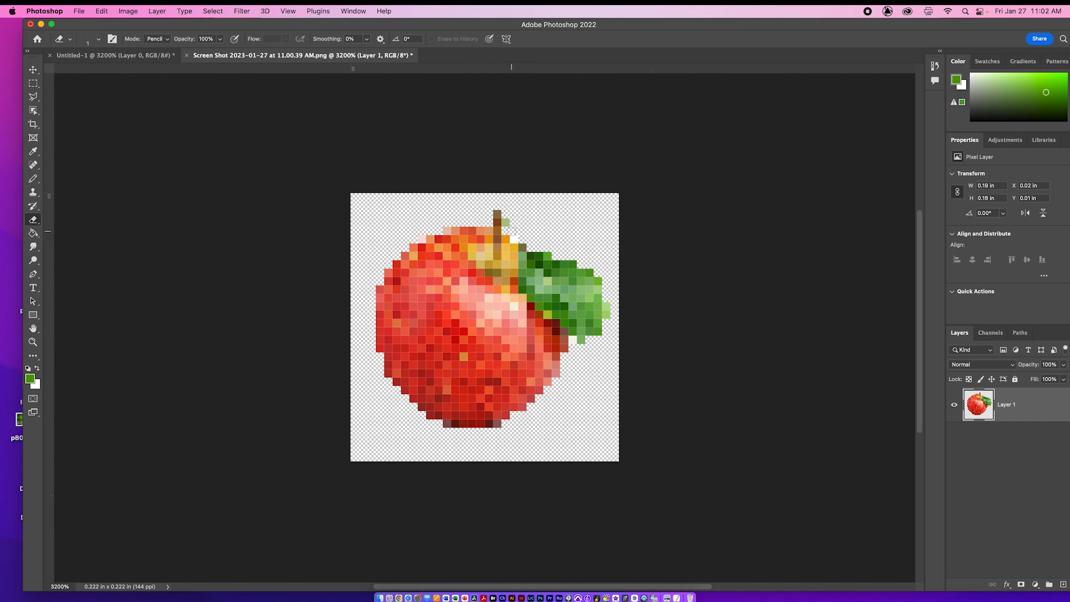
left_click(514, 238)
Step: Start converting the apple to Indexed Color mode and set the palette to Local (Perceptual)
left_click(139, 10)
mouse_move(140, 25)
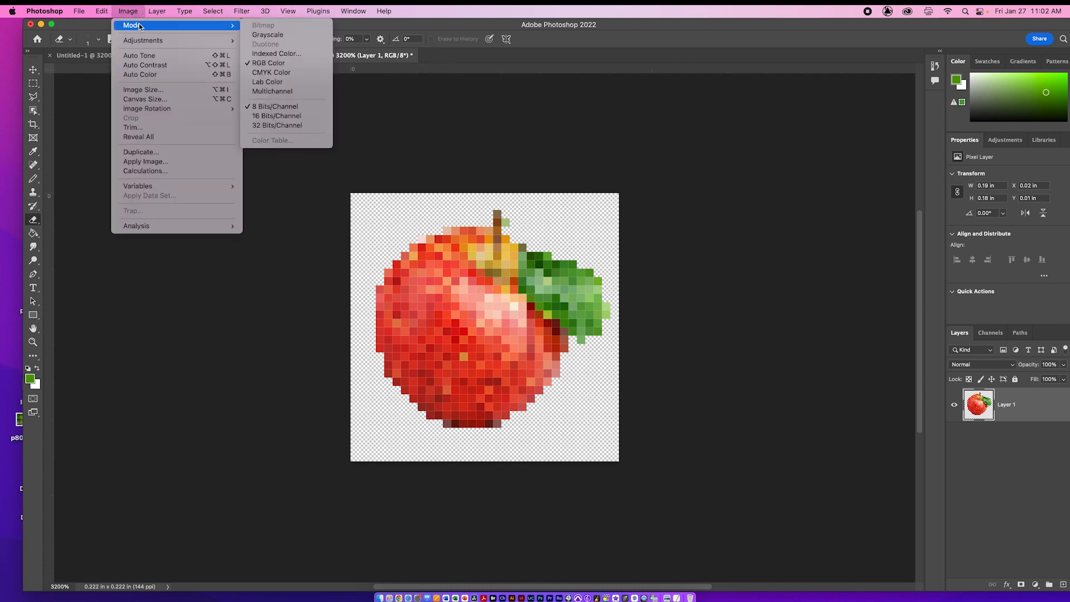
left_click(266, 53)
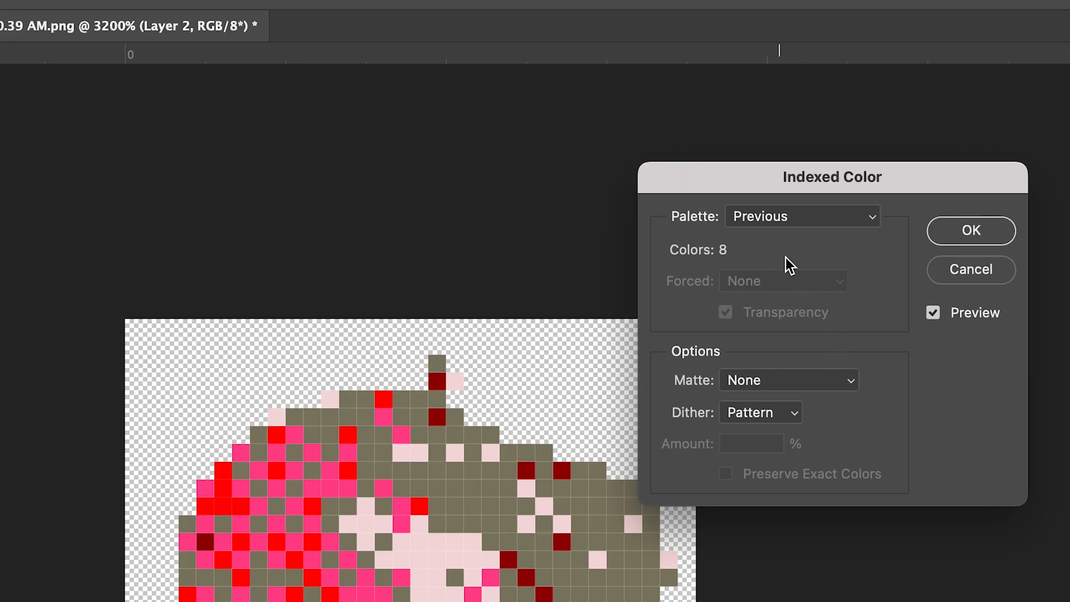
left_click(790, 219)
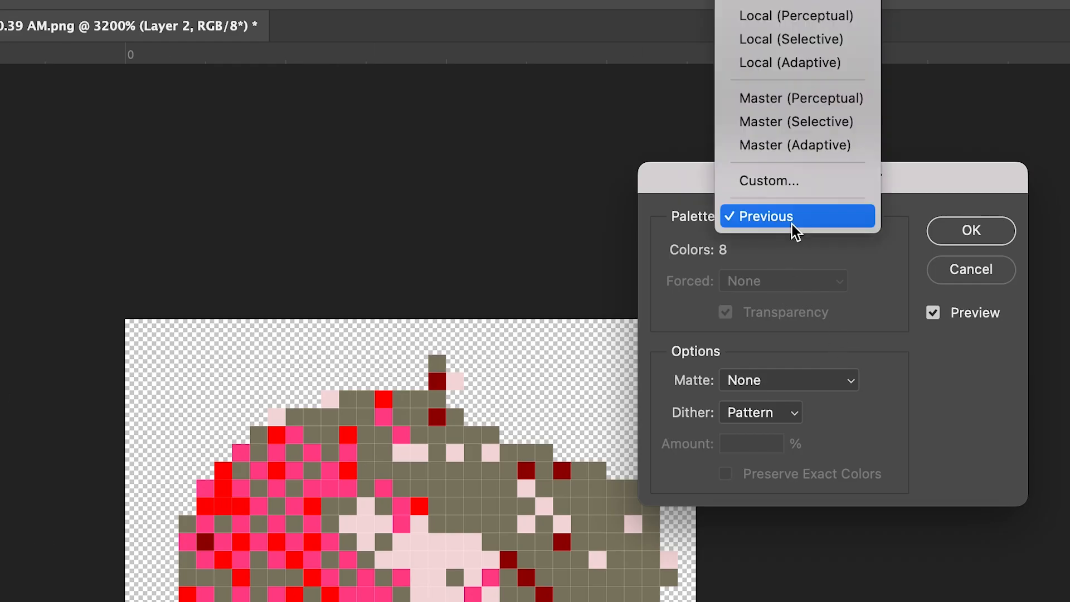
left_click(801, 17)
left_click(830, 216)
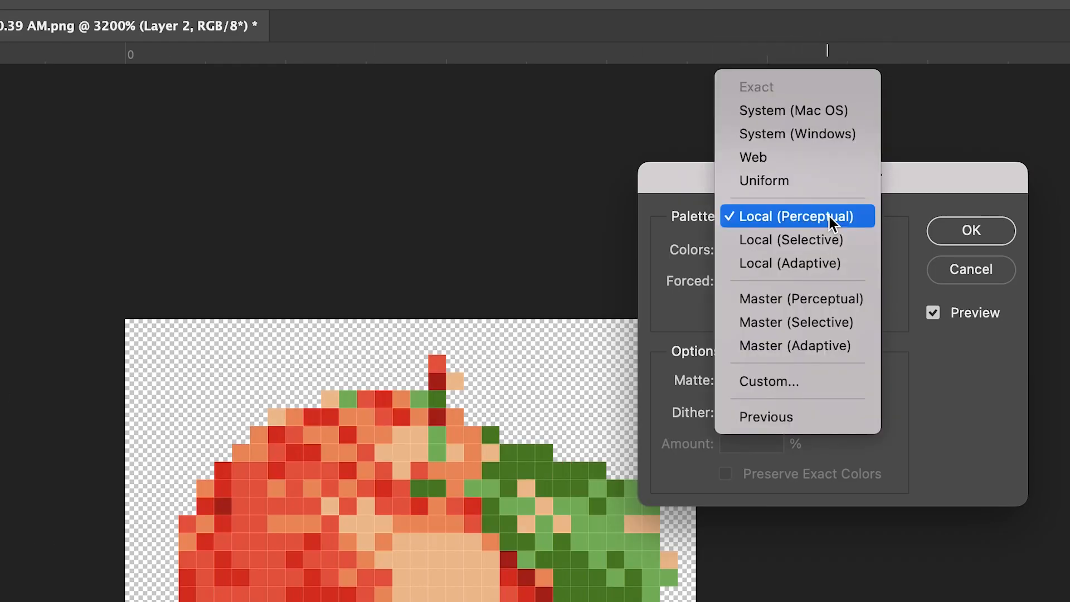
left_click(794, 218)
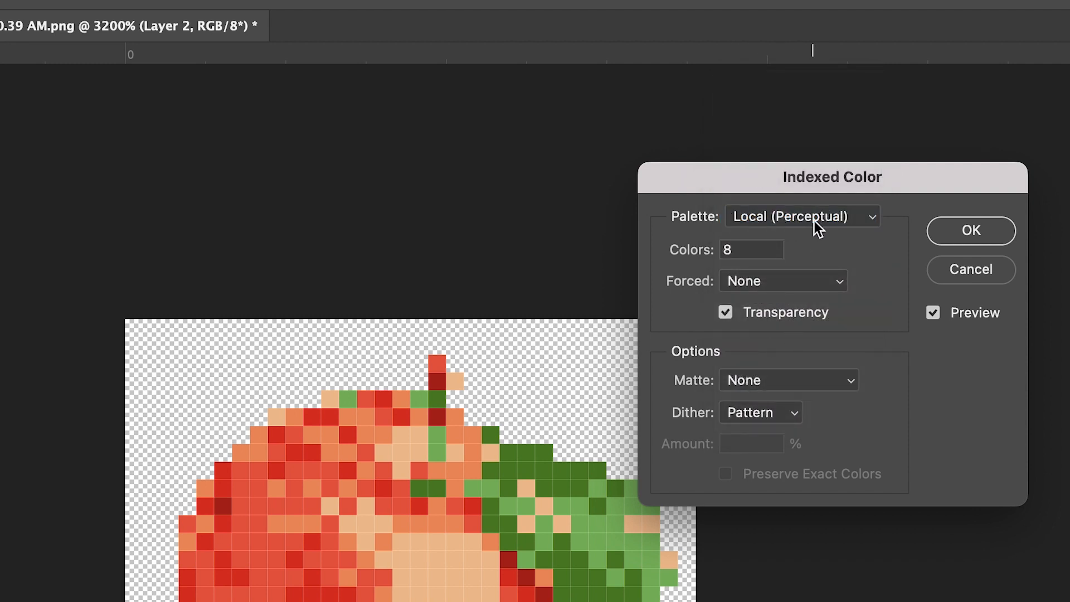
Step: Compare the indexed apple preview with Transparency off and on, leaving Transparency on
left_click(741, 314)
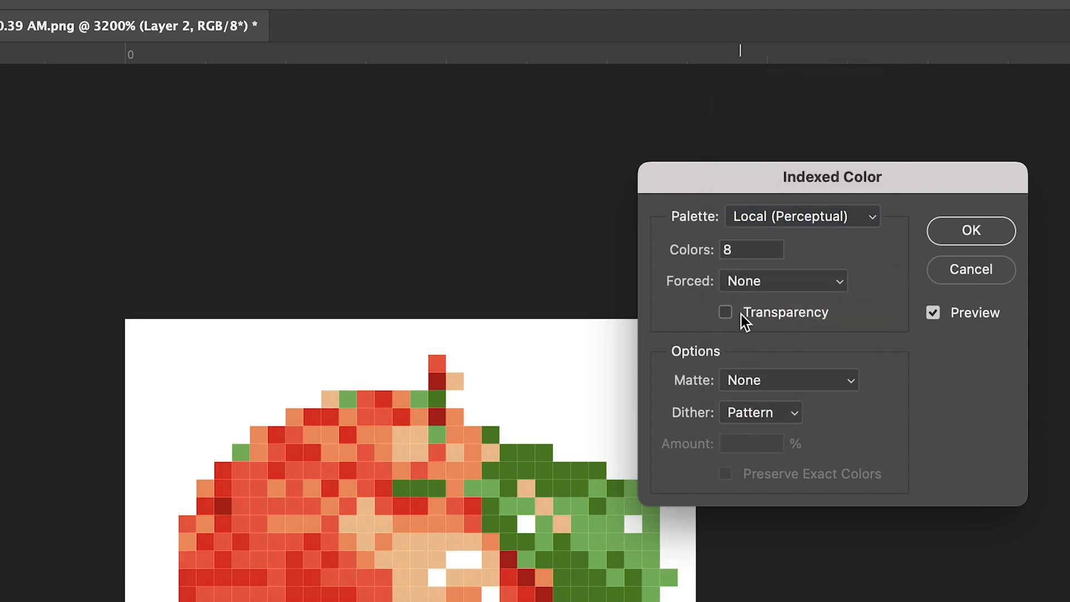
left_click(741, 314)
left_click(741, 317)
left_click(739, 317)
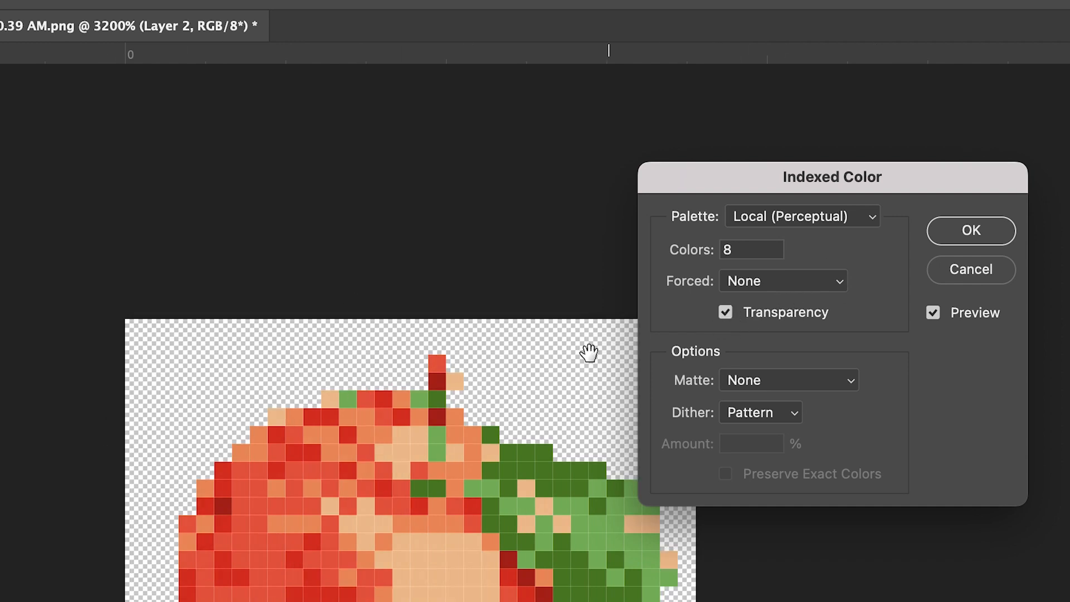
Step: Preview the indexed apple with 4 colors, and raise the number of colors one at a time to 7
left_click(763, 252)
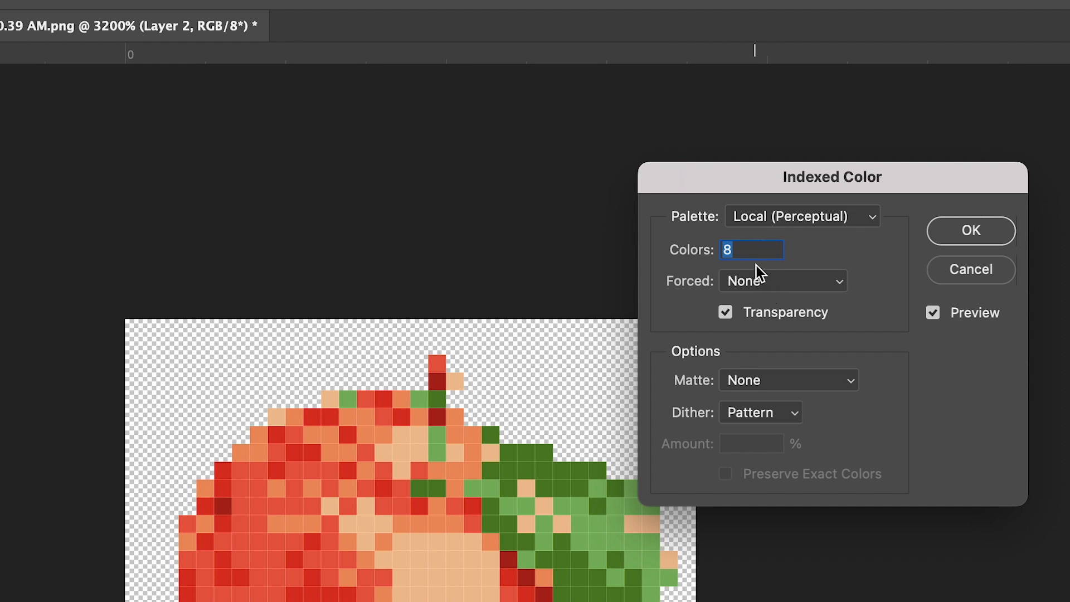
type("4")
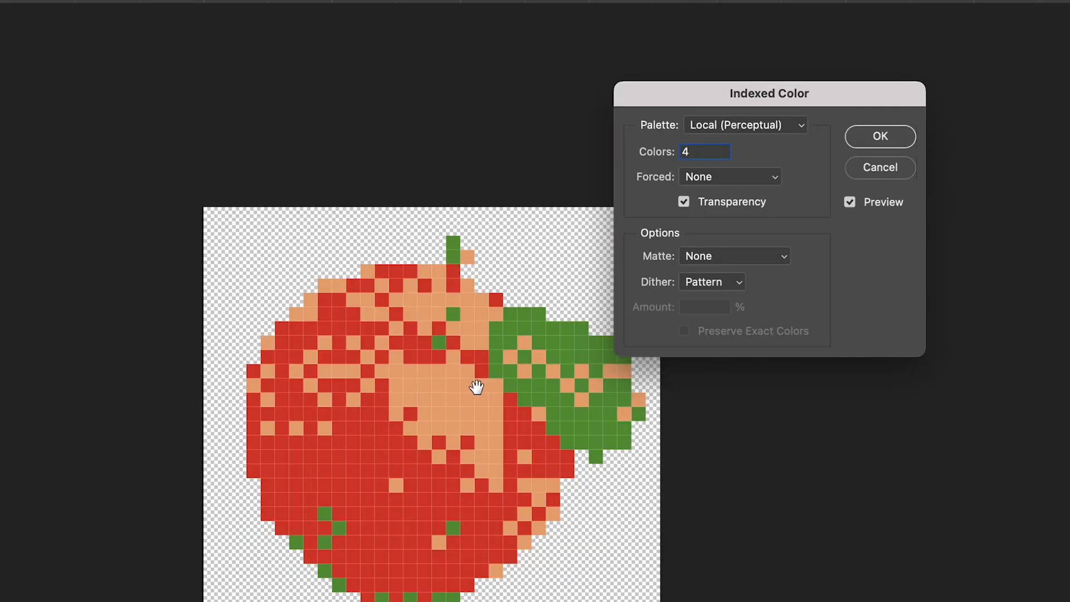
double_click(724, 151)
key("Up")
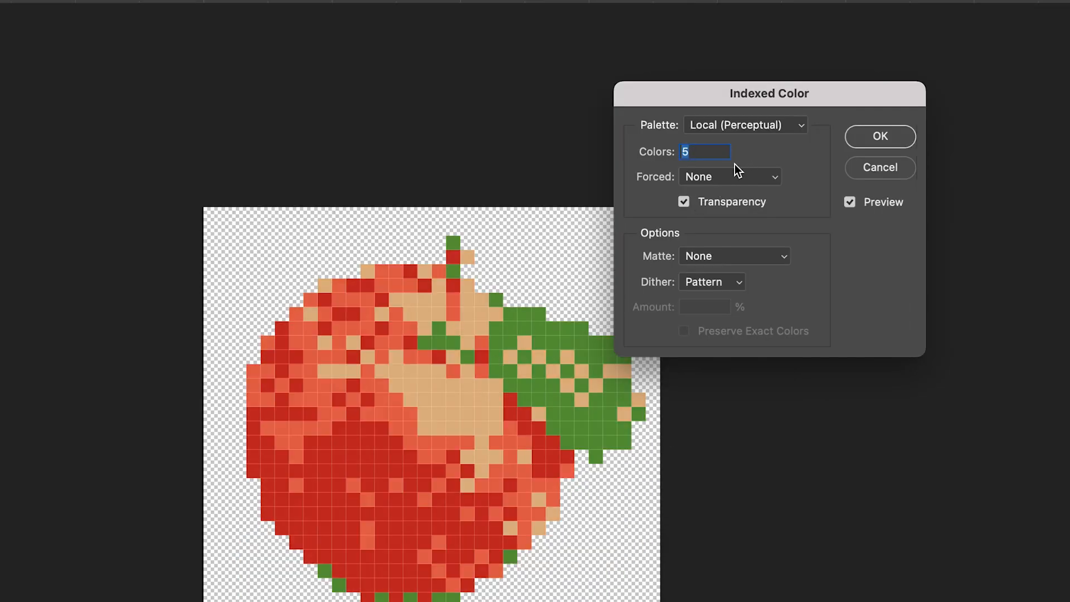
key("Up")
key("Up")
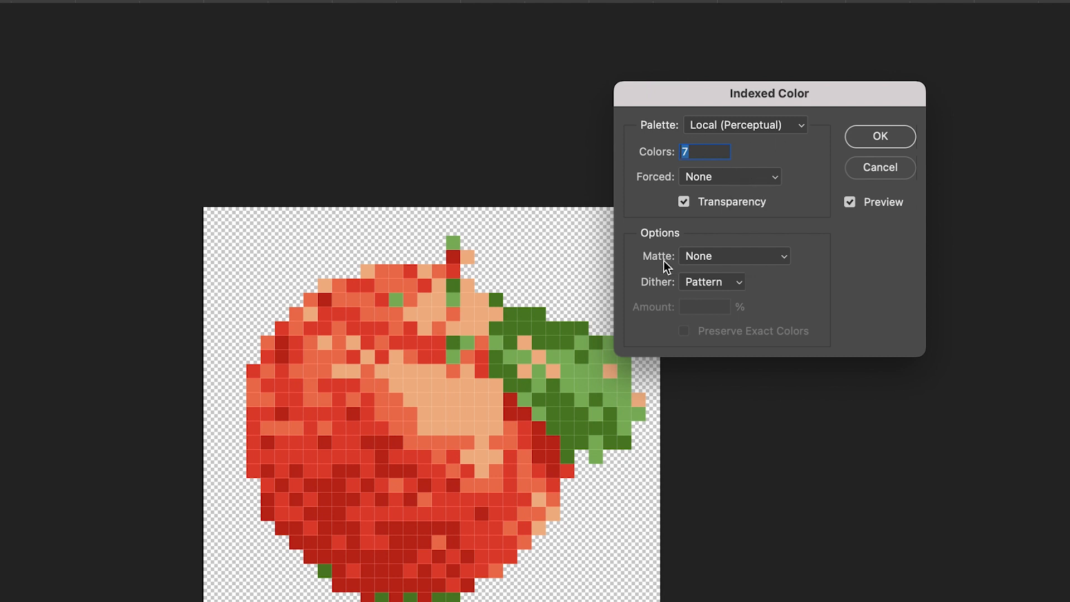
Step: Switch the indexed palette to Custom and move its color table clear of the conversion settings
left_click(748, 124)
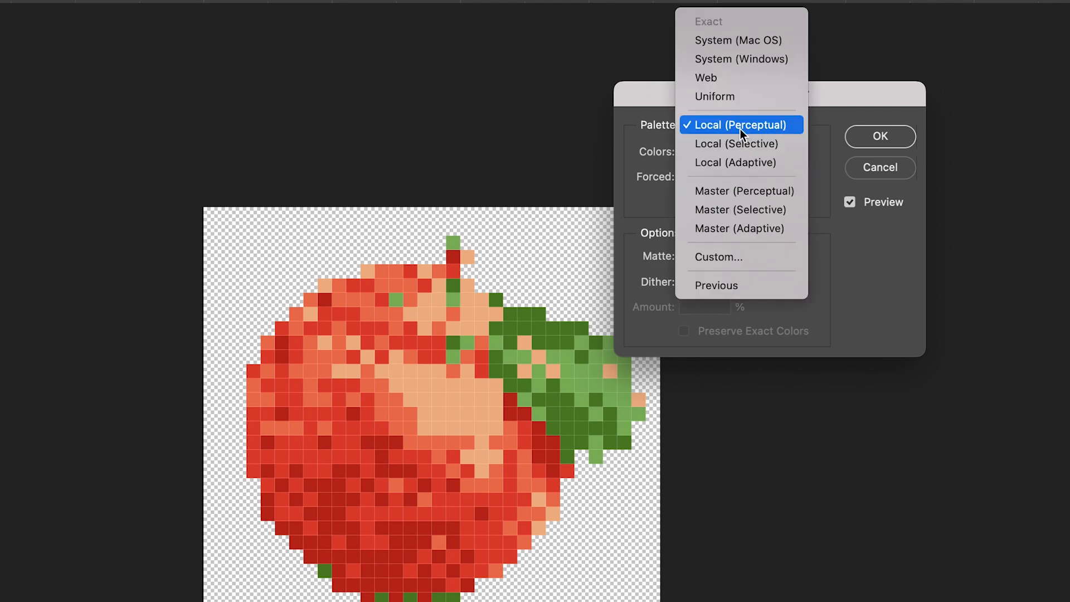
left_click(740, 258)
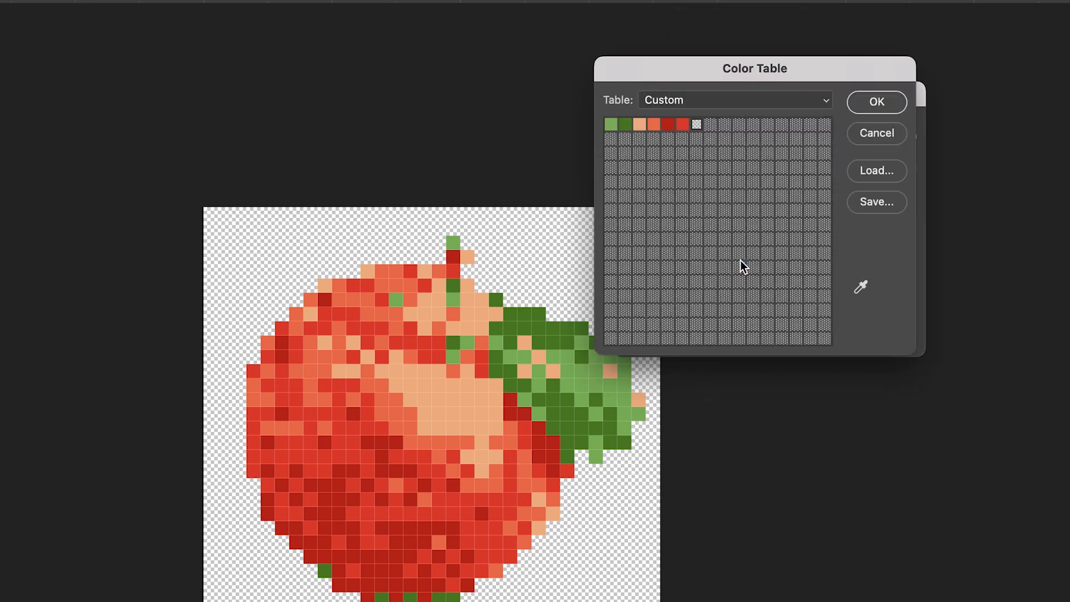
left_click_drag(741, 76, 794, 467)
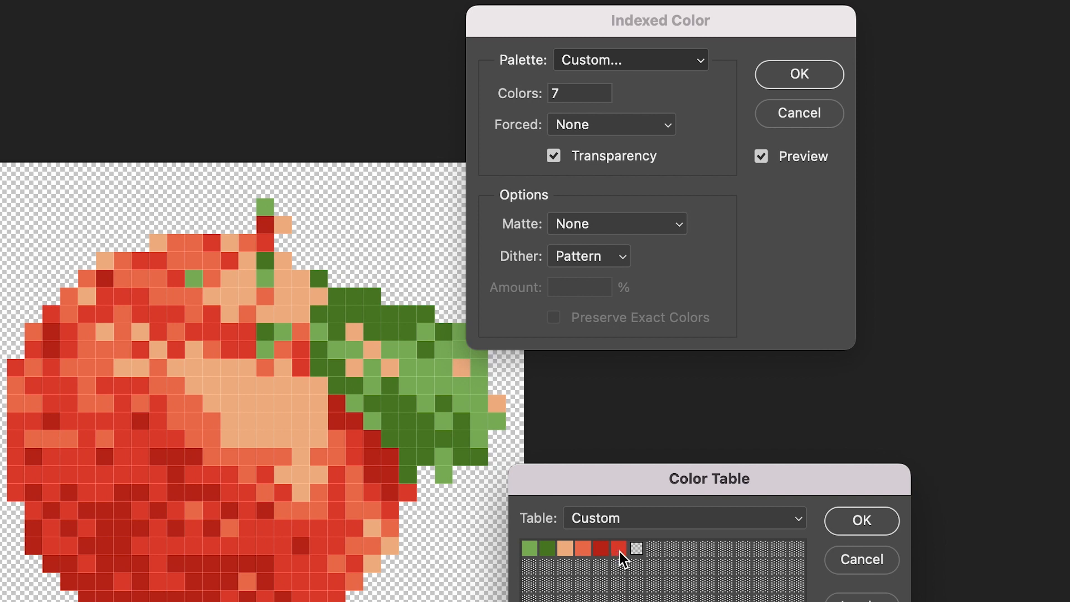
Step: Inspect the orange-red and bright red entries of the color table in the color picker without changing them
left_click(576, 548)
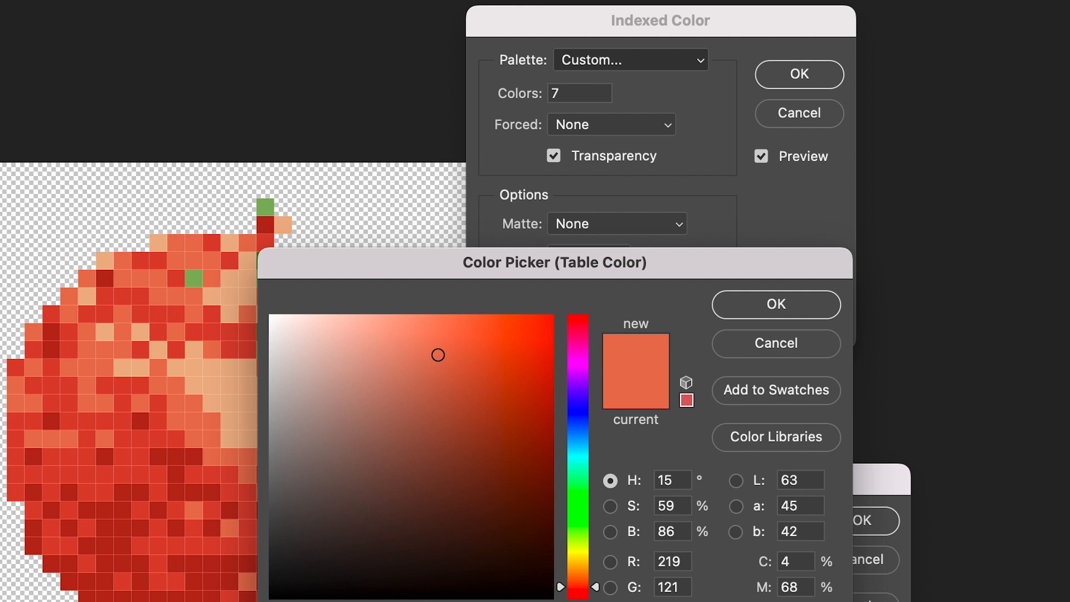
left_click(787, 344)
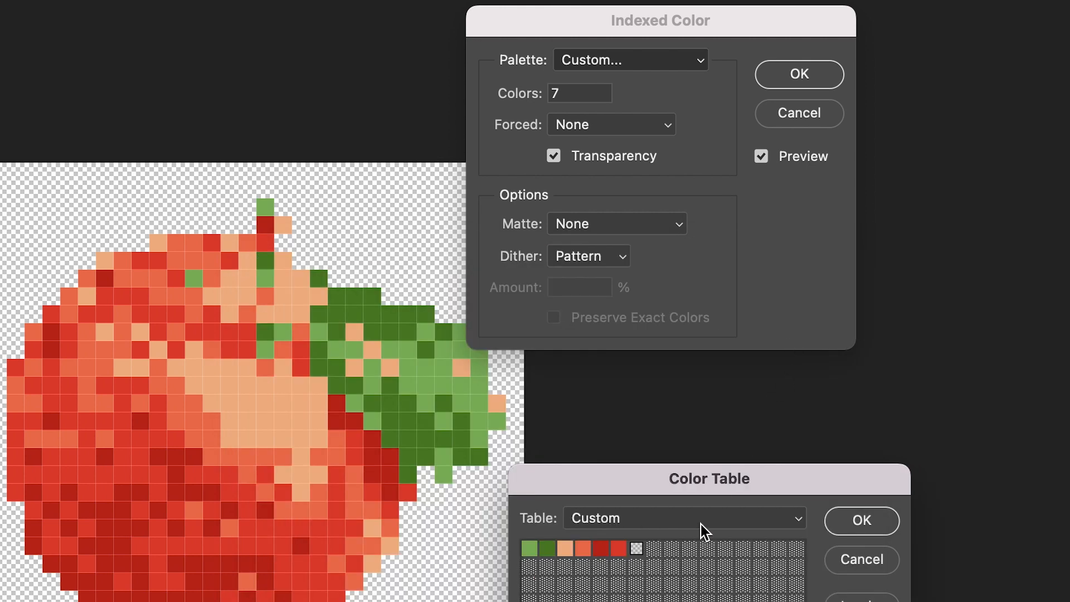
left_click(616, 548)
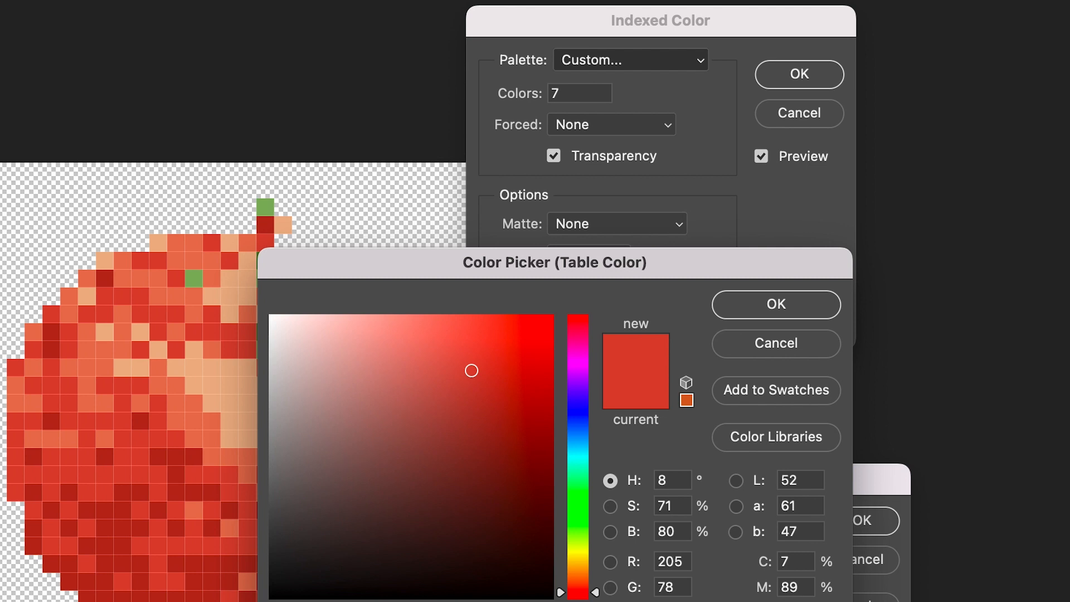
left_click(776, 305)
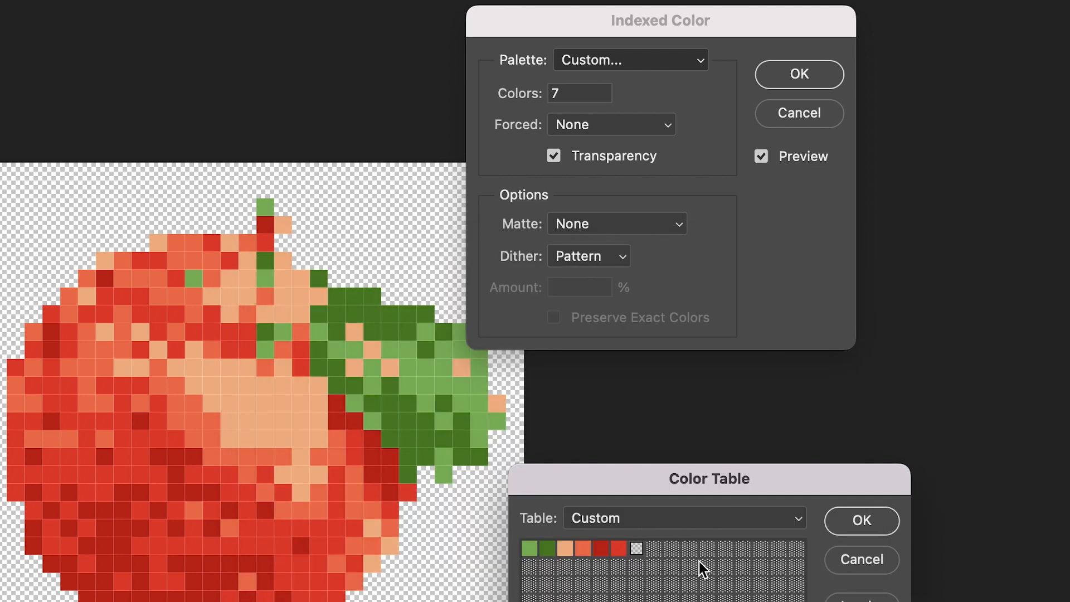
Step: Replace the orange-red table entry with the bright red sampled from the apple and accept the custom color table
left_click(580, 549)
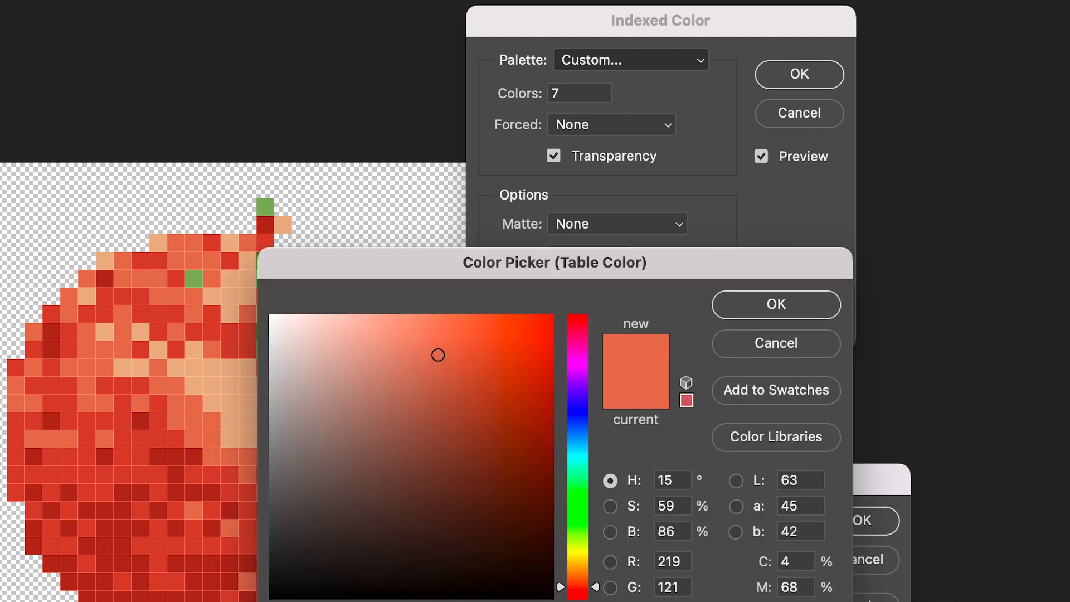
left_click(212, 475)
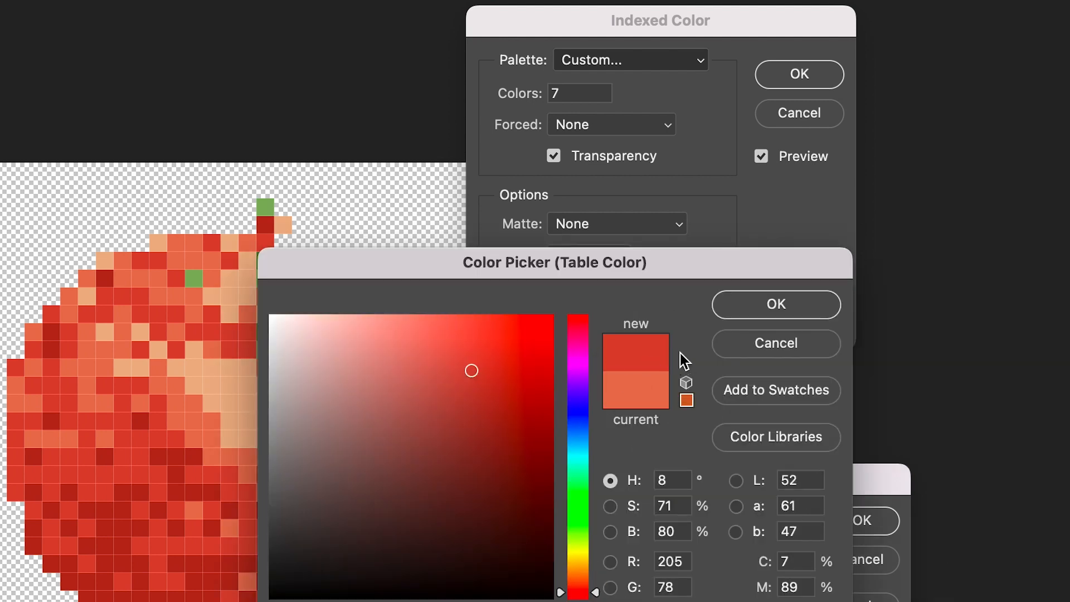
left_click(751, 308)
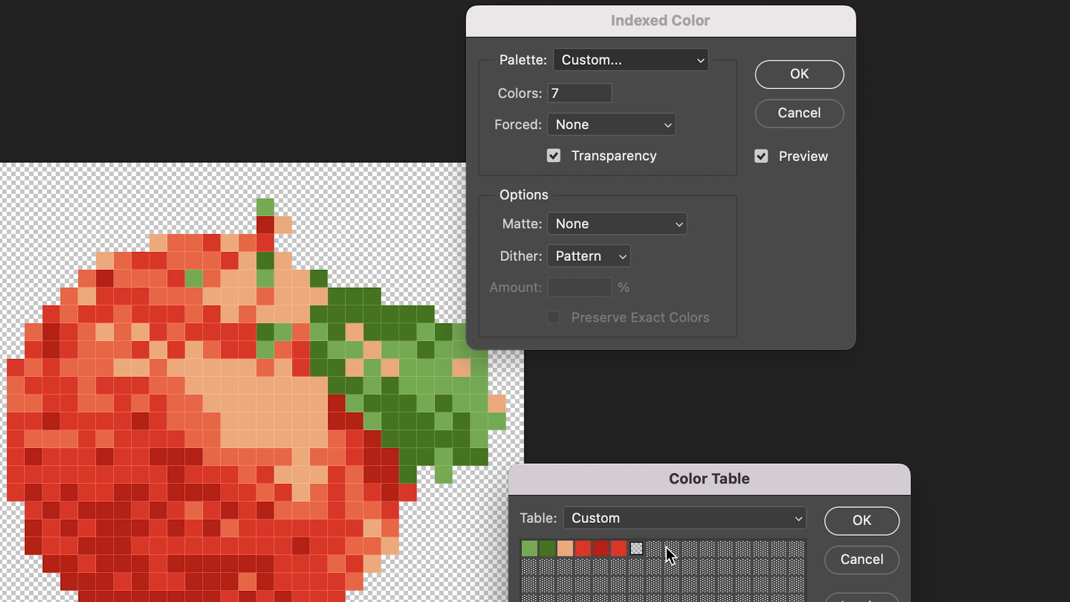
left_click(894, 524)
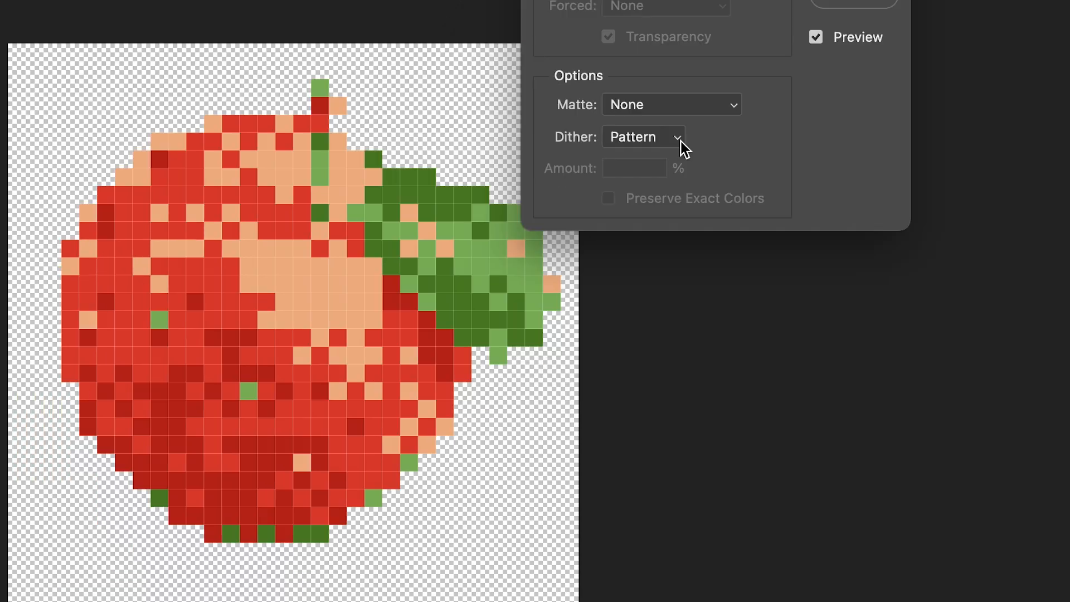
Step: Preview the indexed apple with the None, Diffusion, Pattern and Noise dither options in turn
left_click(622, 257)
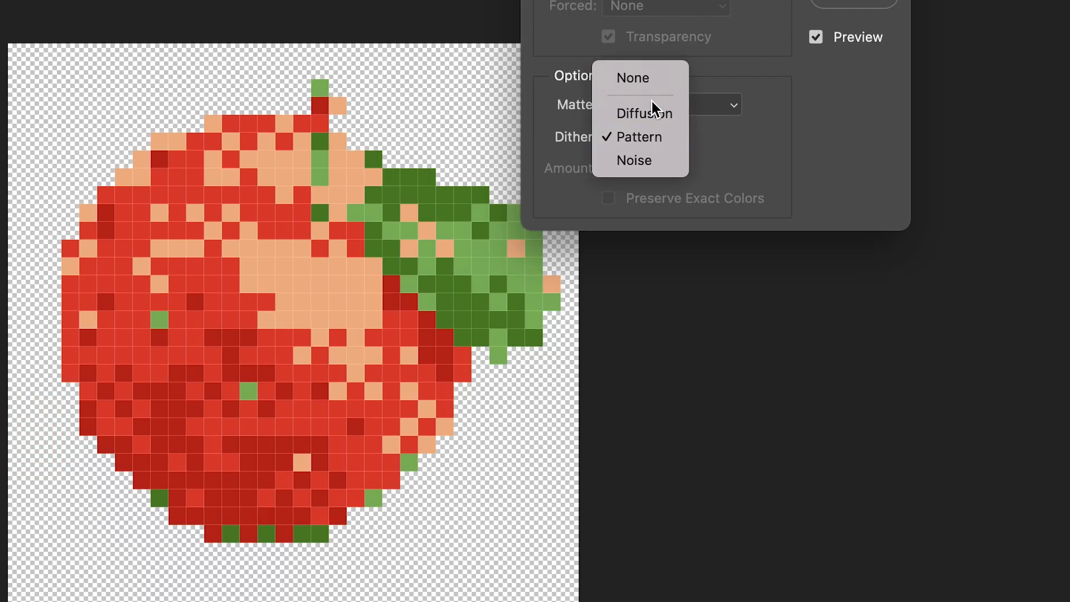
left_click(651, 76)
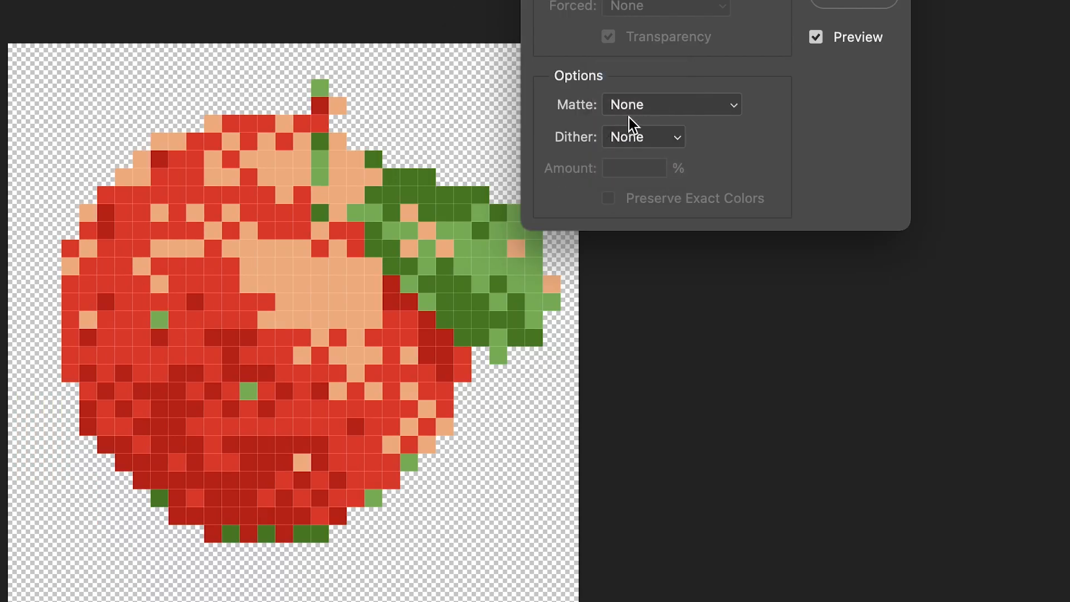
left_click(666, 143)
left_click(663, 172)
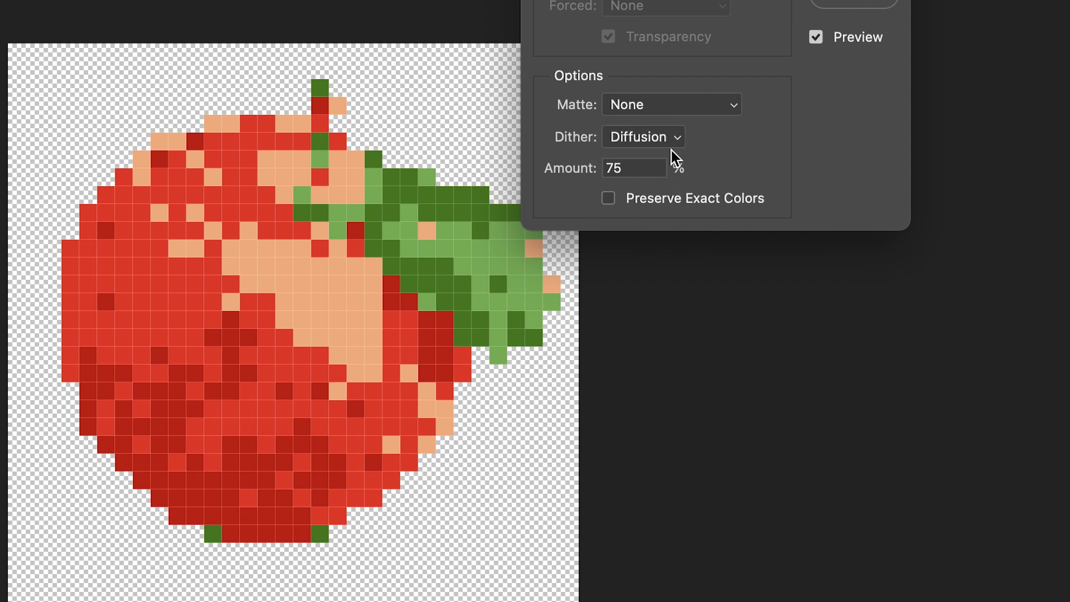
left_click(669, 142)
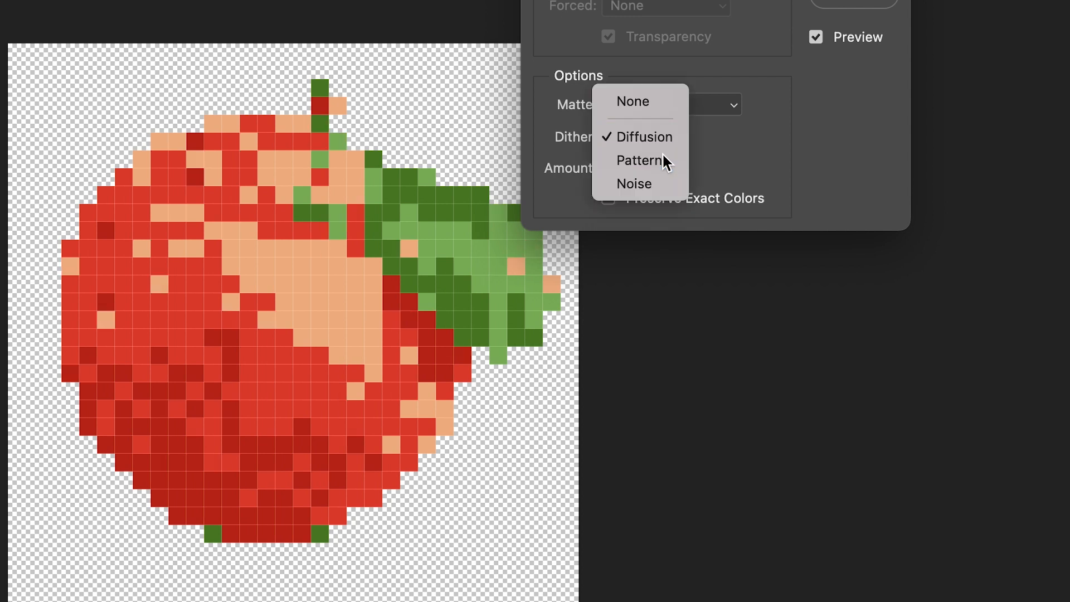
left_click(664, 160)
left_click(674, 143)
left_click(669, 161)
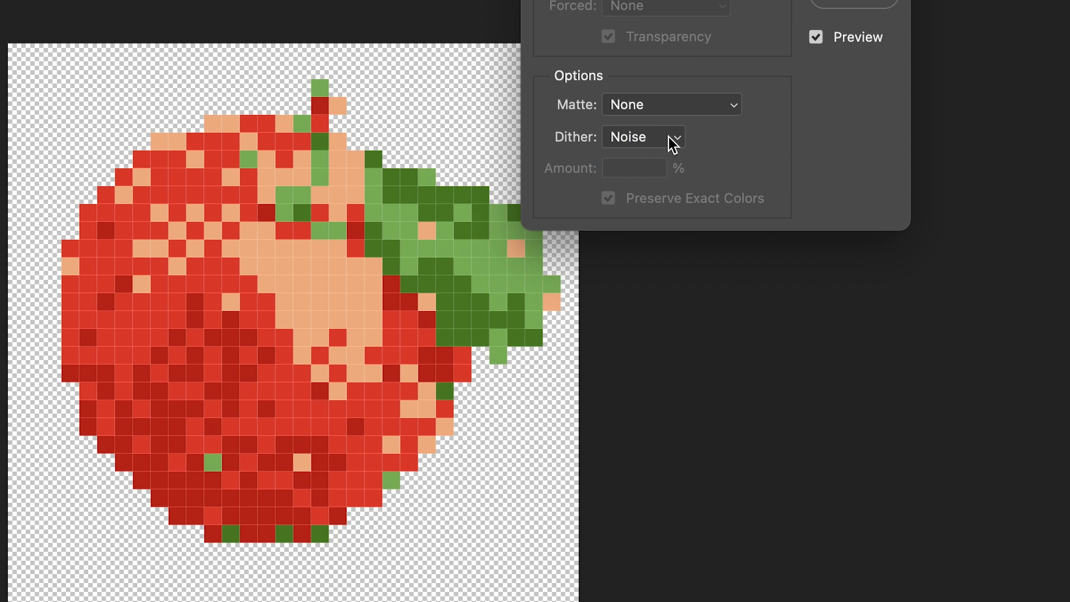
Step: Compare the Diffusion dither with None again, and convert the image to indexed color using Diffusion dither
left_click(671, 139)
left_click(667, 90)
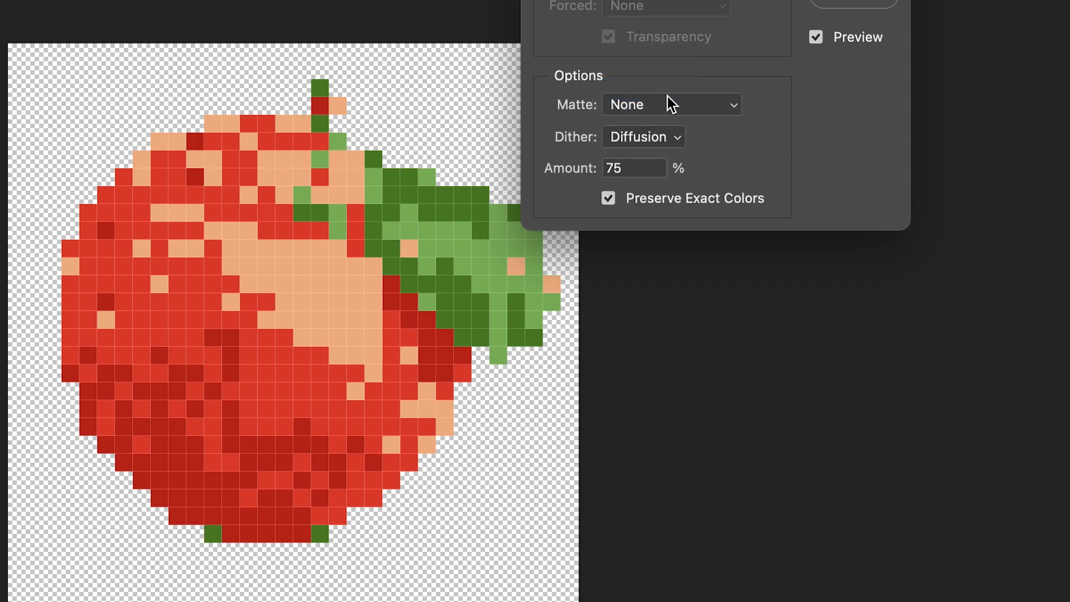
left_click(674, 136)
left_click(673, 105)
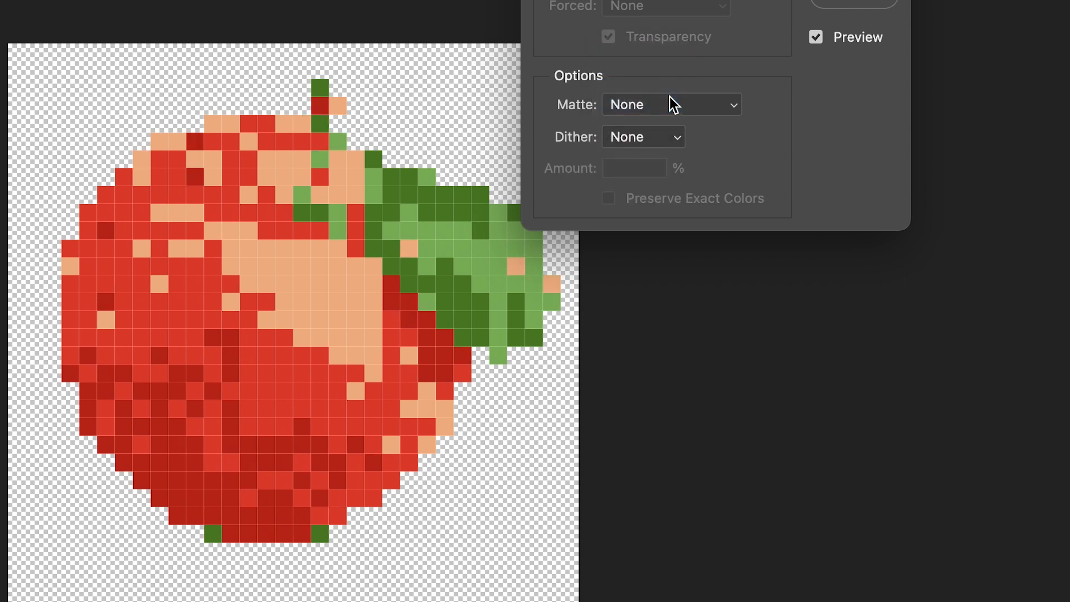
left_click(666, 144)
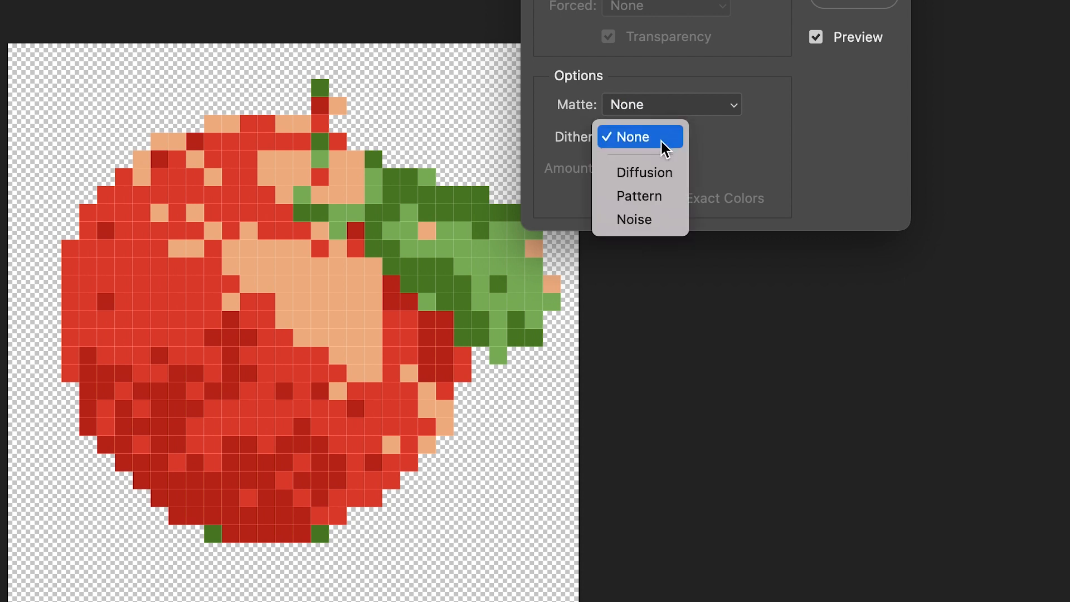
left_click(667, 173)
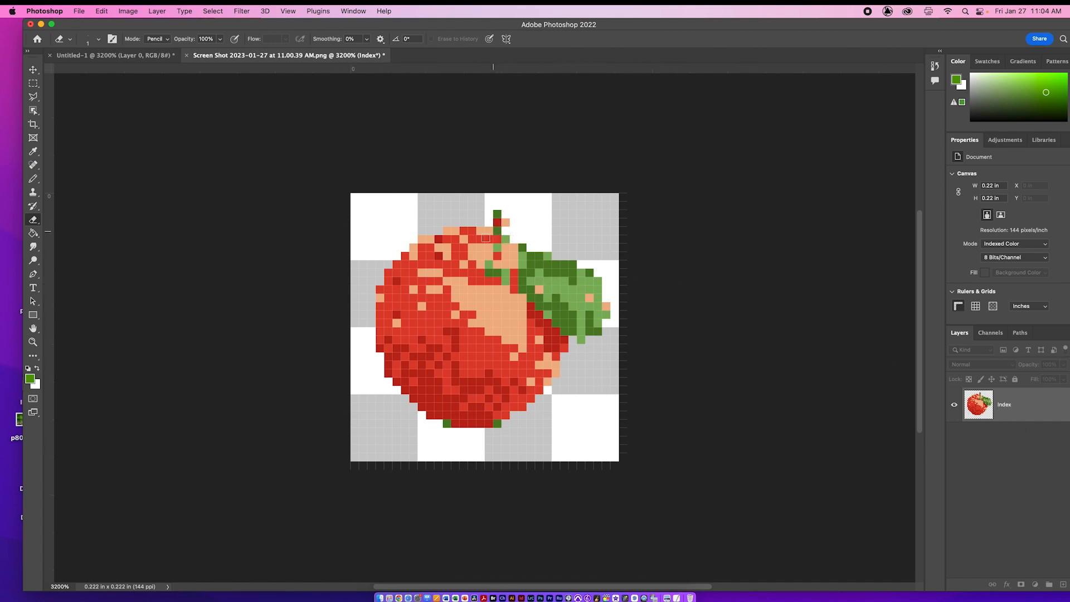
Step: Convert the indexed apple image back to RGB Color mode
left_click(134, 10)
mouse_move(137, 26)
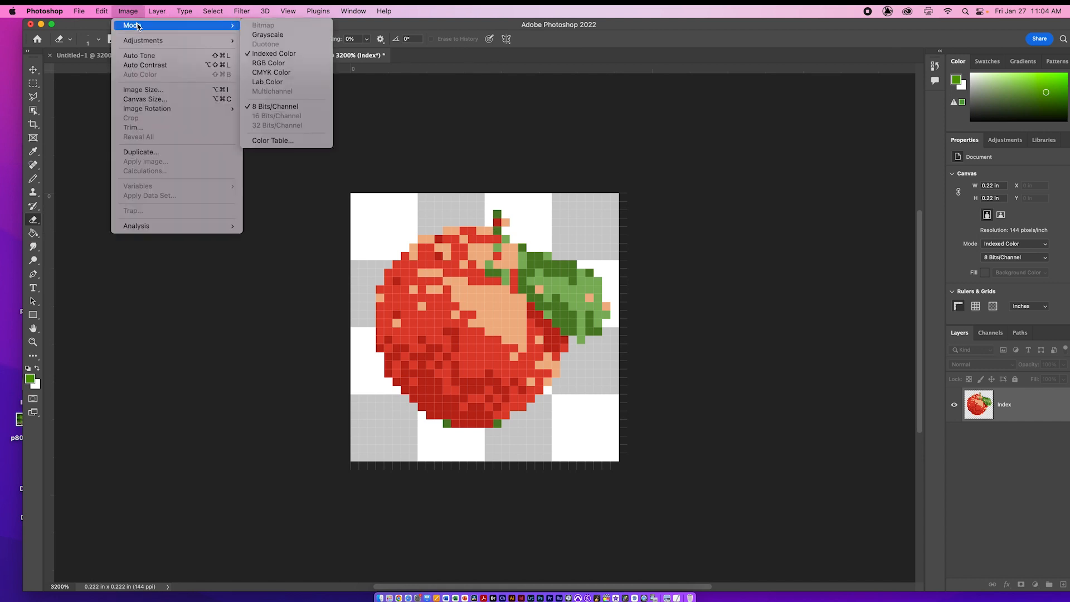
left_click(305, 63)
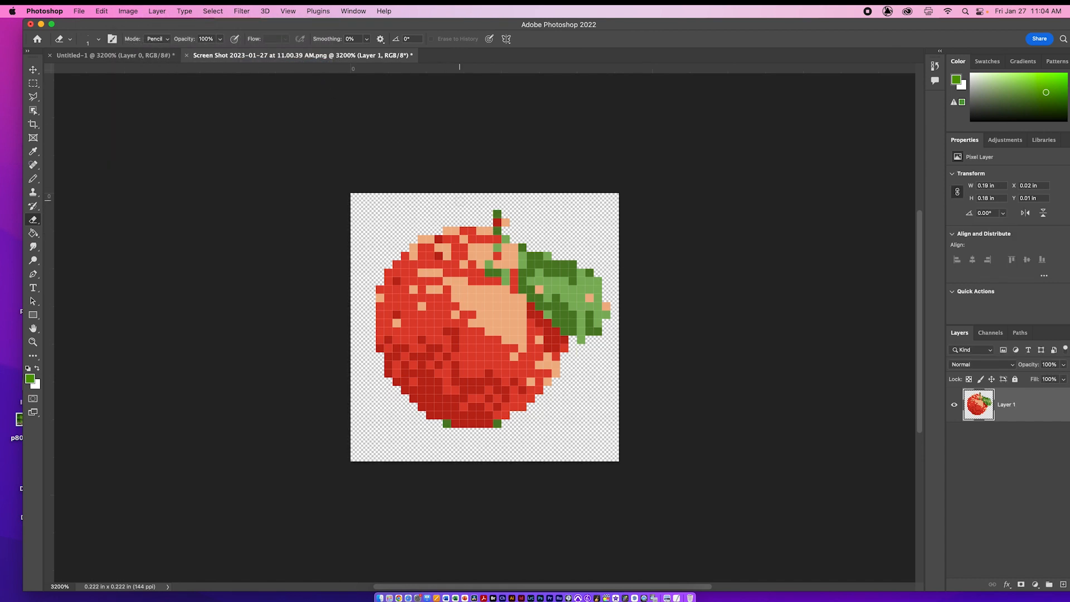
Step: With a 1-pixel black Pencil, outline from the stem's base around the leaf's outer edge and down the apple's right side
key("d")
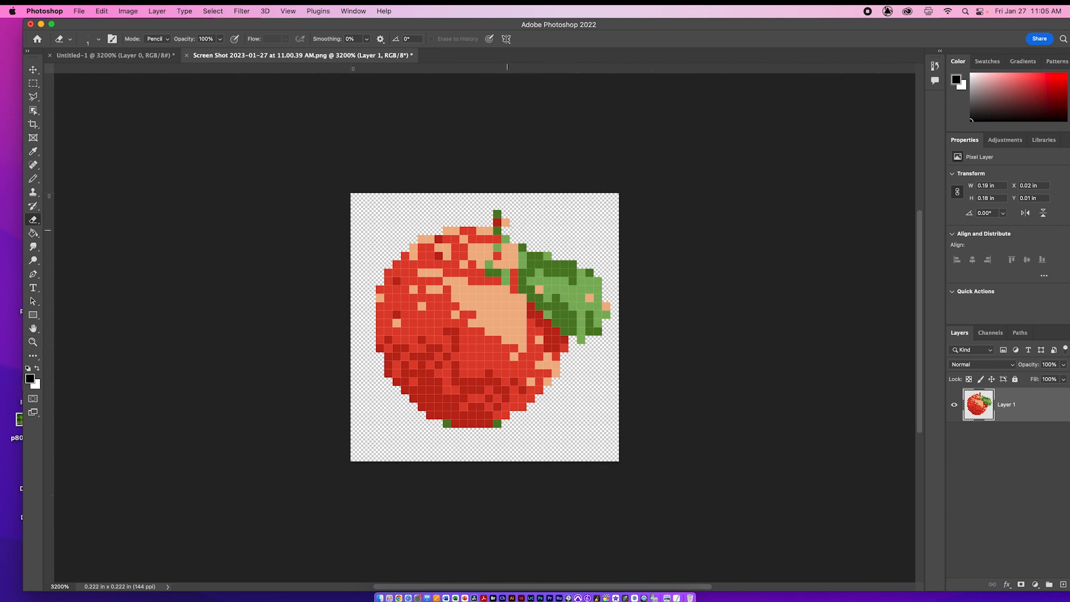
key("b")
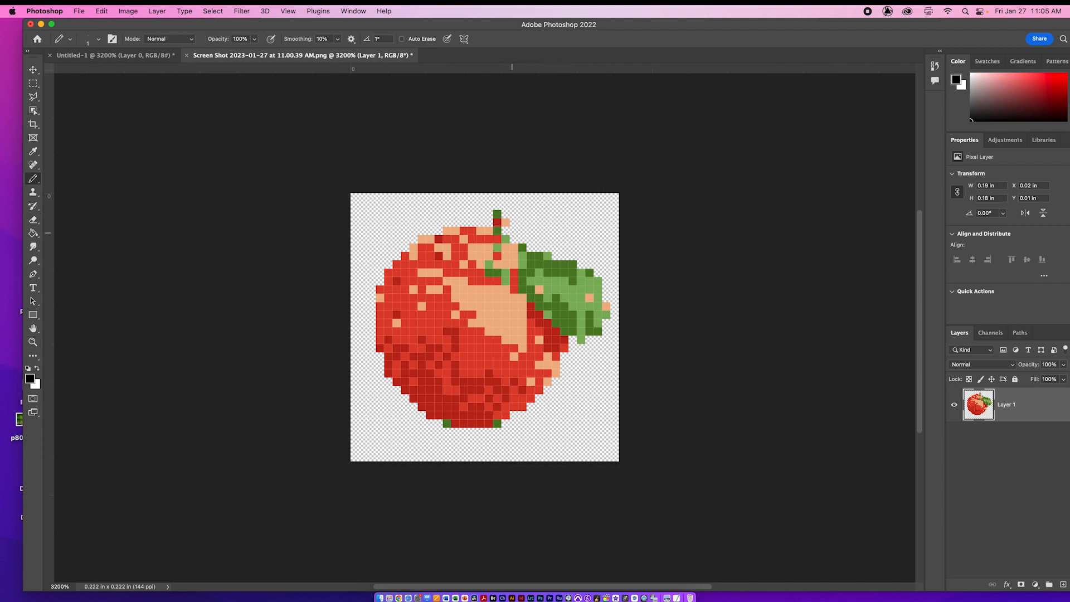
left_click_drag(32, 183, 58, 187)
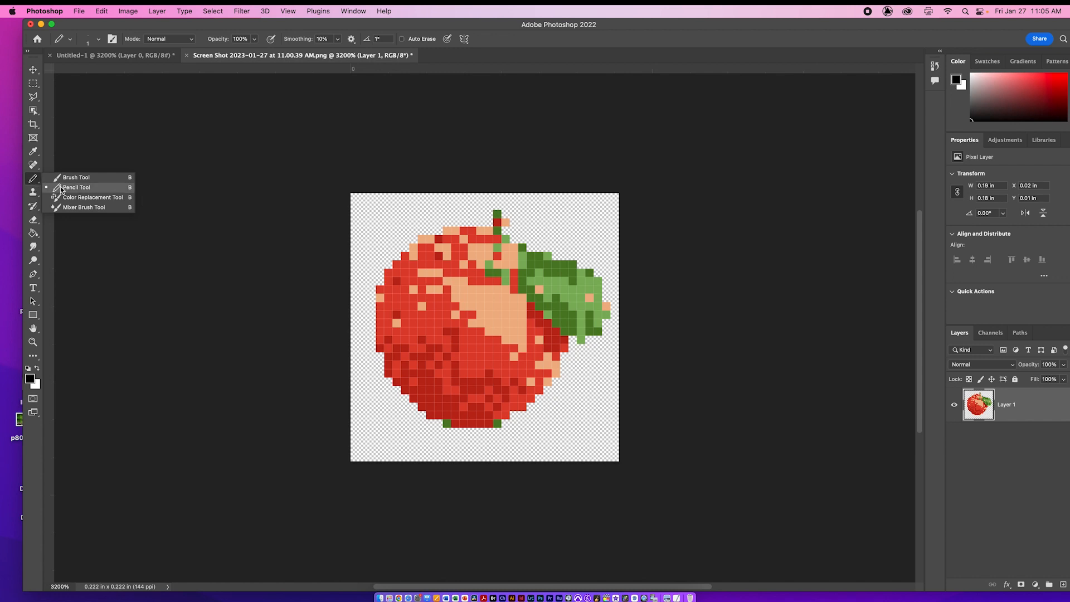
left_click_drag(60, 189, 61, 189)
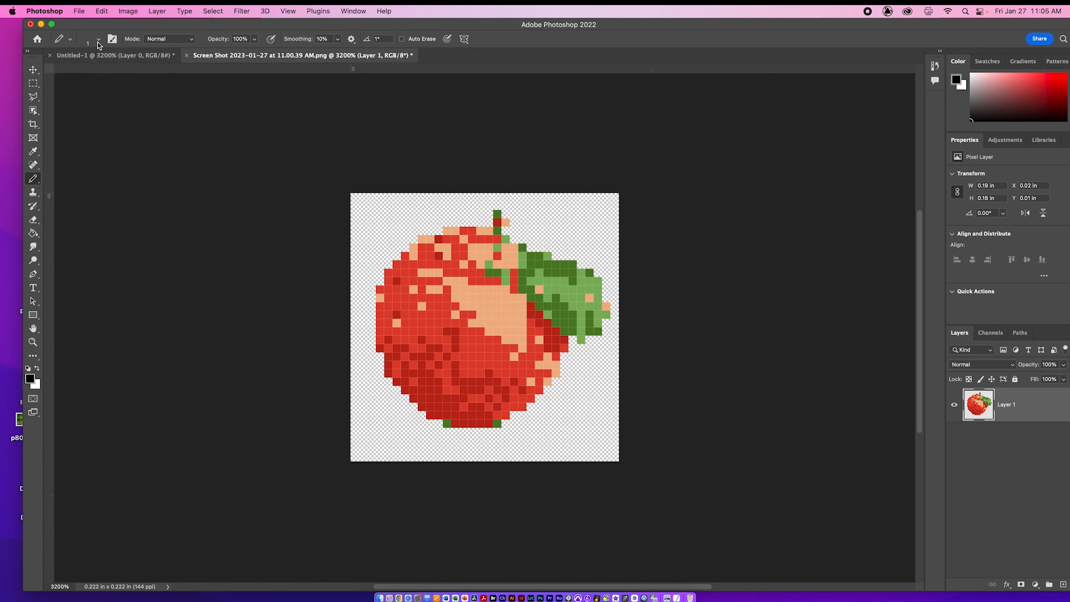
mouse_move(541, 221)
left_mouse_down()
mouse_move(564, 228)
mouse_move(553, 231)
left_mouse_up()
key("super+z")
left_click(506, 230)
left_click(515, 239)
left_click(531, 247)
left_click(522, 239)
mouse_move(539, 247)
left_mouse_down()
mouse_move(596, 267)
mouse_move(614, 315)
mouse_move(566, 357)
mouse_move(549, 390)
left_mouse_up()
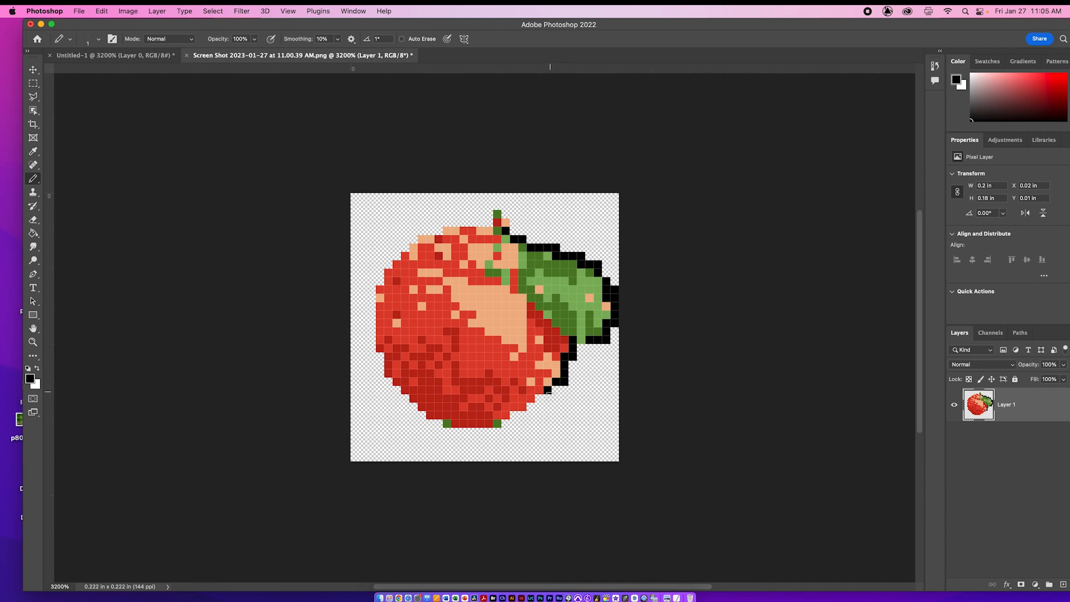
Step: Continue the black pixel outline along the apple's lower right edge, across its bottom and up its left side
left_click(539, 399)
left_click(531, 407)
left_click(522, 417)
left_click(515, 416)
left_click_drag(522, 424, 516, 424)
left_click(507, 425)
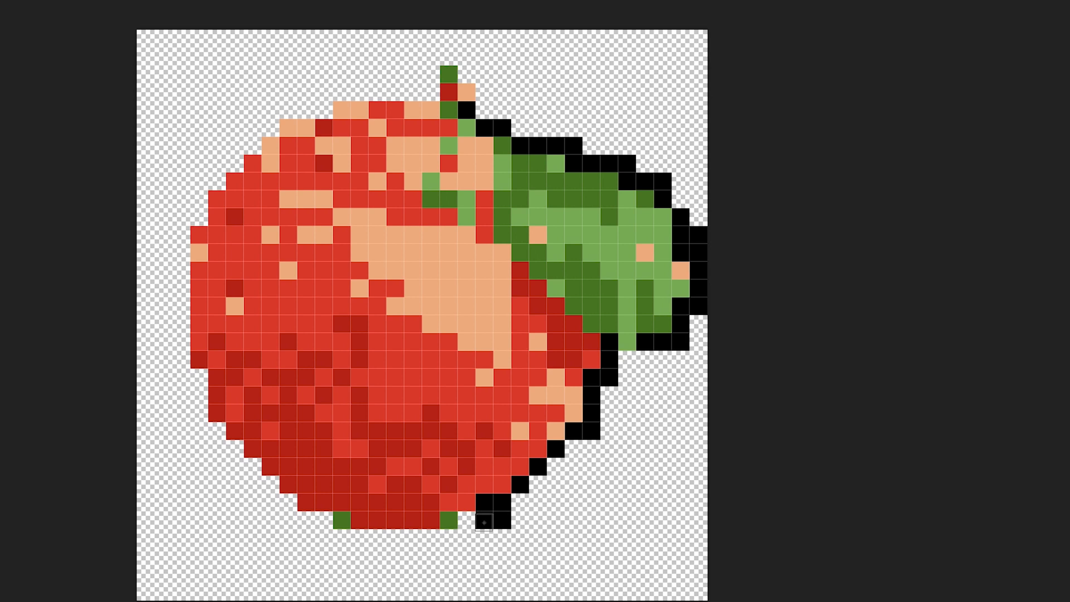
mouse_move(472, 523)
left_mouse_down()
mouse_move(448, 537)
mouse_move(335, 531)
left_mouse_up()
key("ctrl+z")
left_click(341, 519)
left_click(448, 520)
mouse_move(476, 519)
left_mouse_down()
mouse_move(445, 540)
mouse_move(332, 538)
mouse_move(332, 524)
mouse_move(274, 504)
mouse_move(251, 469)
mouse_move(205, 436)
mouse_move(217, 438)
mouse_move(219, 425)
mouse_move(231, 440)
mouse_move(216, 408)
mouse_move(201, 416)
mouse_move(193, 374)
left_mouse_up()
mouse_move(168, 276)
left_mouse_down()
mouse_move(174, 250)
mouse_move(179, 272)
mouse_move(166, 217)
mouse_move(165, 291)
left_mouse_up()
key("e")
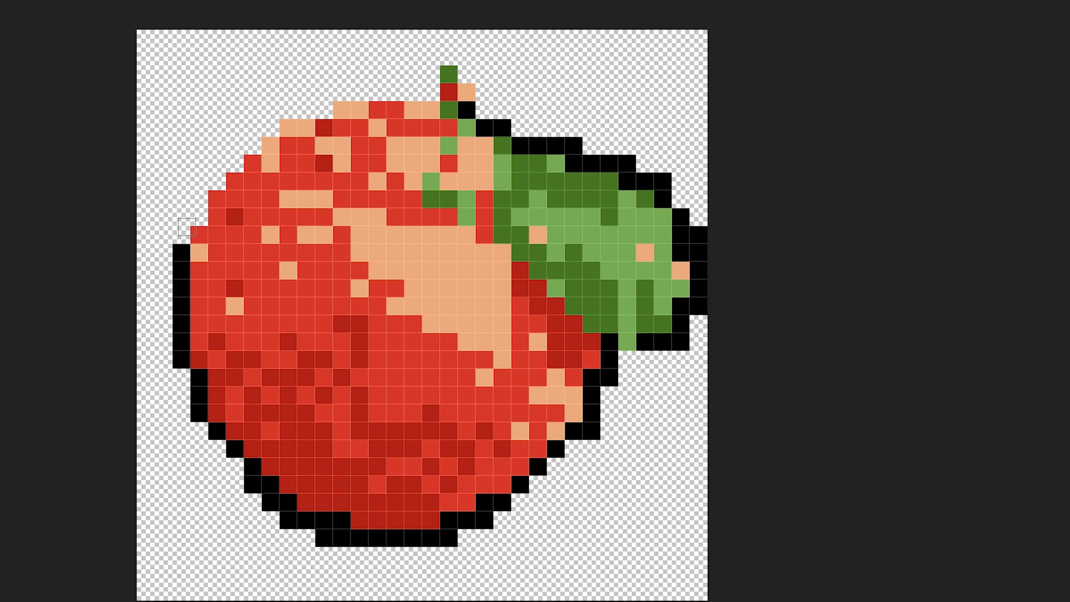
Step: Extend the black outline in stair-stepped pixels along the apple's upper left edge
left_click(181, 234)
left_click(199, 217)
left_click(216, 181)
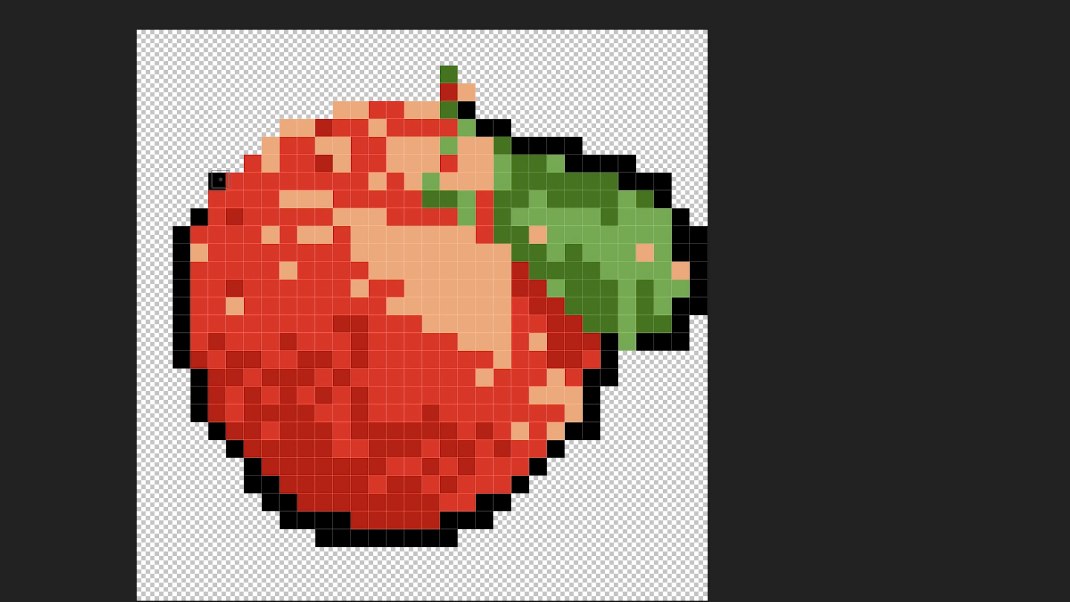
left_click(252, 162)
left_click(234, 163)
left_click(252, 146)
left_click(269, 128)
left_click(306, 111)
left_click(324, 110)
left_click(289, 110)
Step: Outline the apple's top edge and the stem in black, and close the outline gap beneath the leaf
left_click_drag(342, 92, 429, 90)
left_click(431, 75)
left_click(432, 58)
left_click(449, 56)
left_click(467, 75)
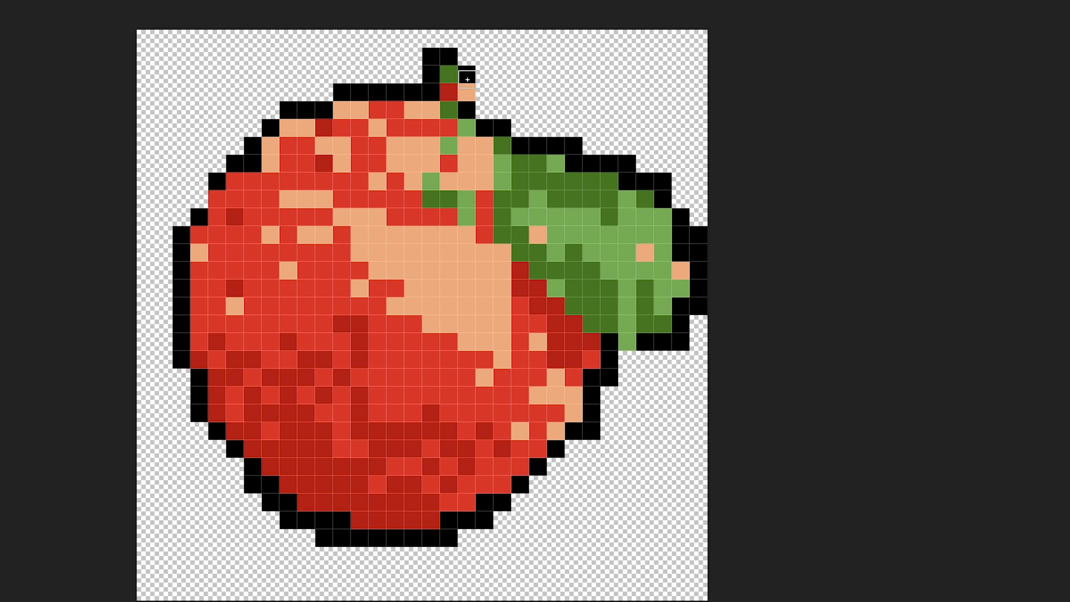
left_click(484, 93)
left_click(485, 111)
left_click(627, 361)
left_click(607, 343)
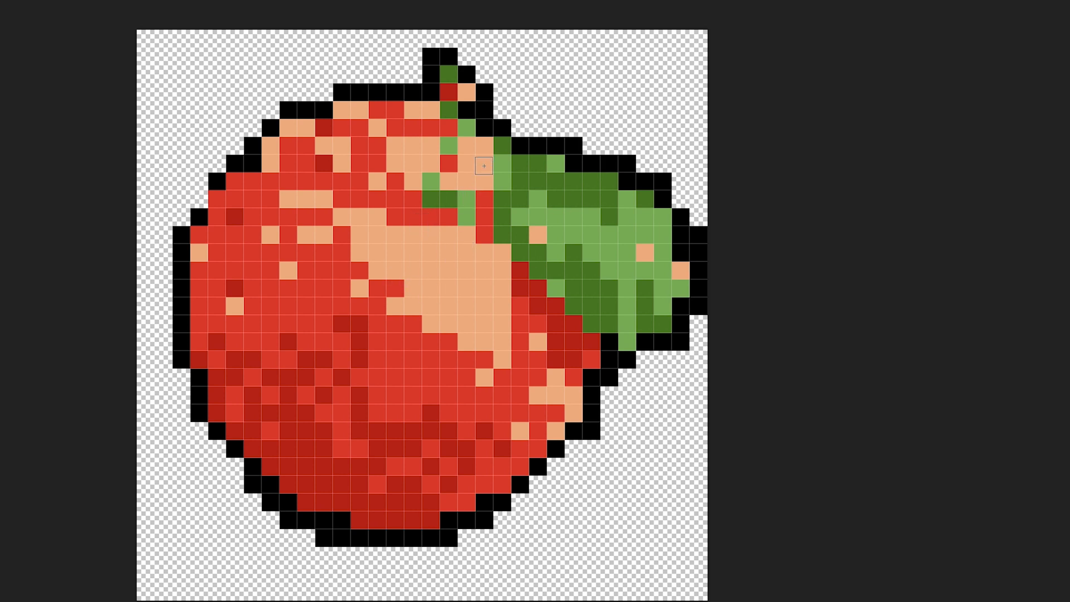
Step: Draw the leaf's inner edge against the apple and a diagonal vein through the leaf in black
left_click(485, 168)
mouse_move(485, 172)
left_mouse_down()
mouse_move(505, 250)
mouse_move(530, 277)
mouse_move(611, 333)
mouse_move(649, 341)
left_mouse_up()
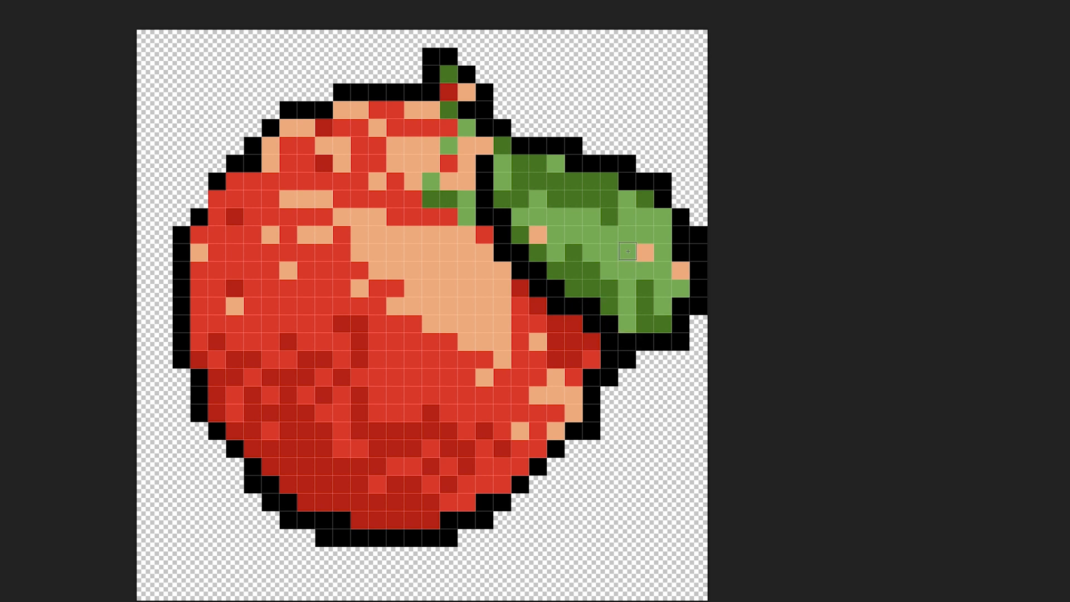
left_click_drag(493, 142, 613, 259)
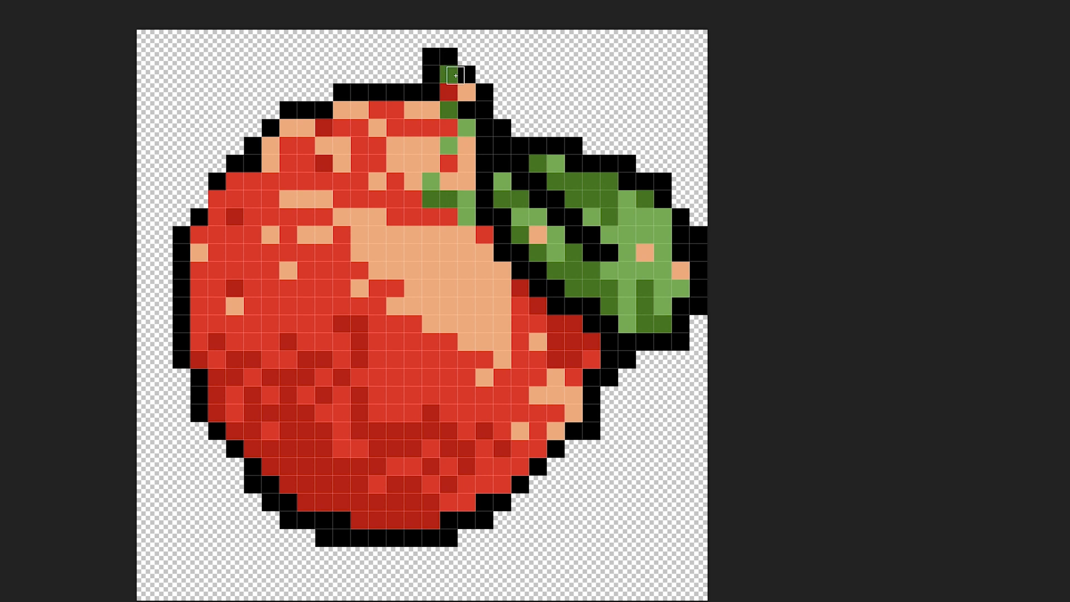
Step: Draw the stem in black down into the apple with a thickened base, and erase surplus outline pixels at the leaf's outer edge
left_click_drag(451, 71, 454, 207)
key("ctrl+z")
left_click(448, 81)
left_click(451, 205, "shift")
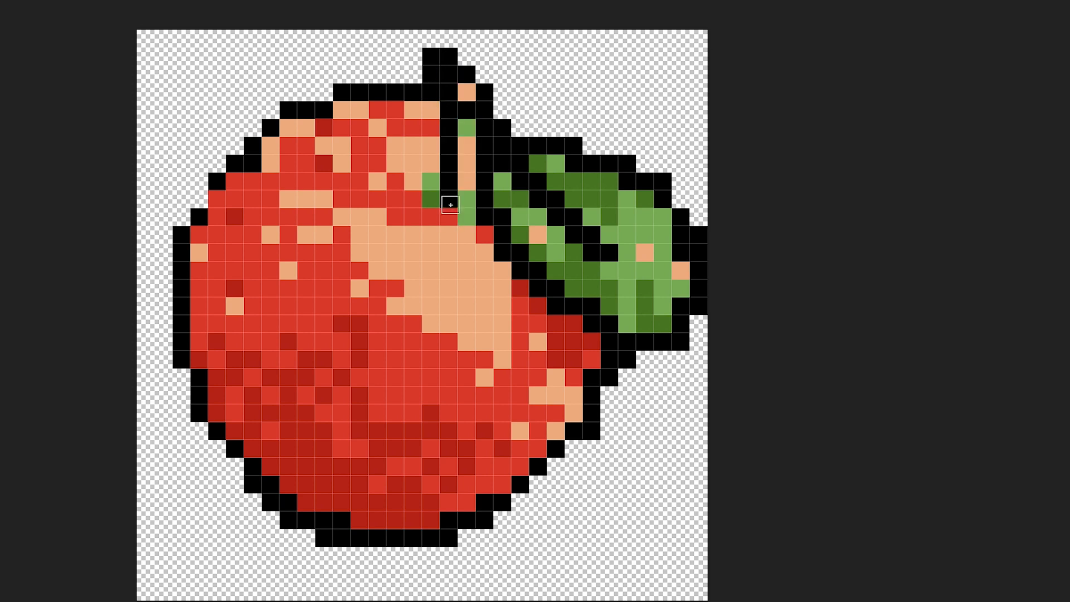
left_click_drag(442, 204, 430, 162)
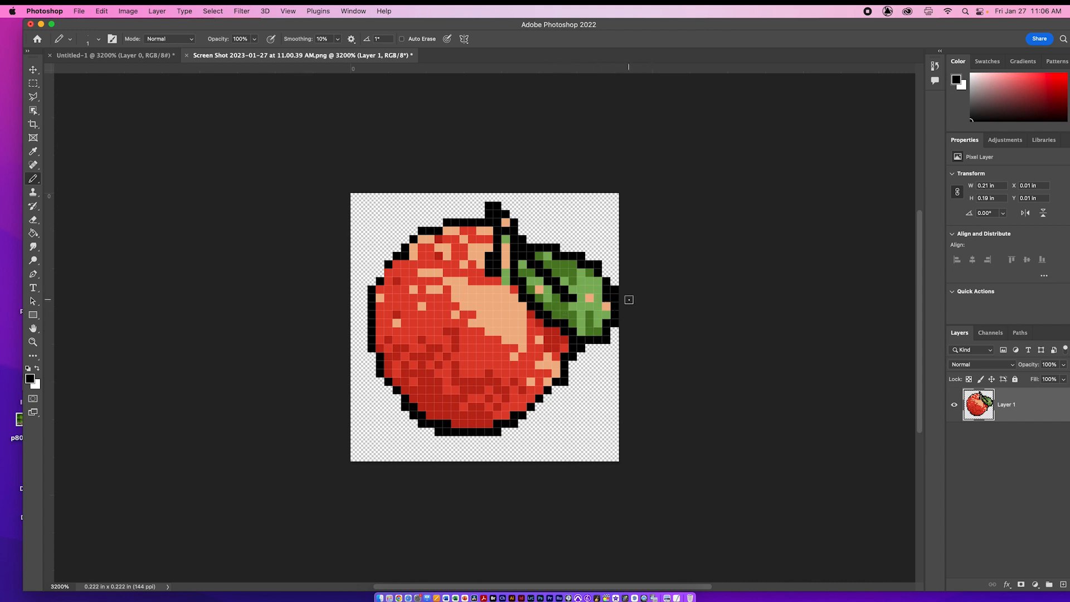
key("e")
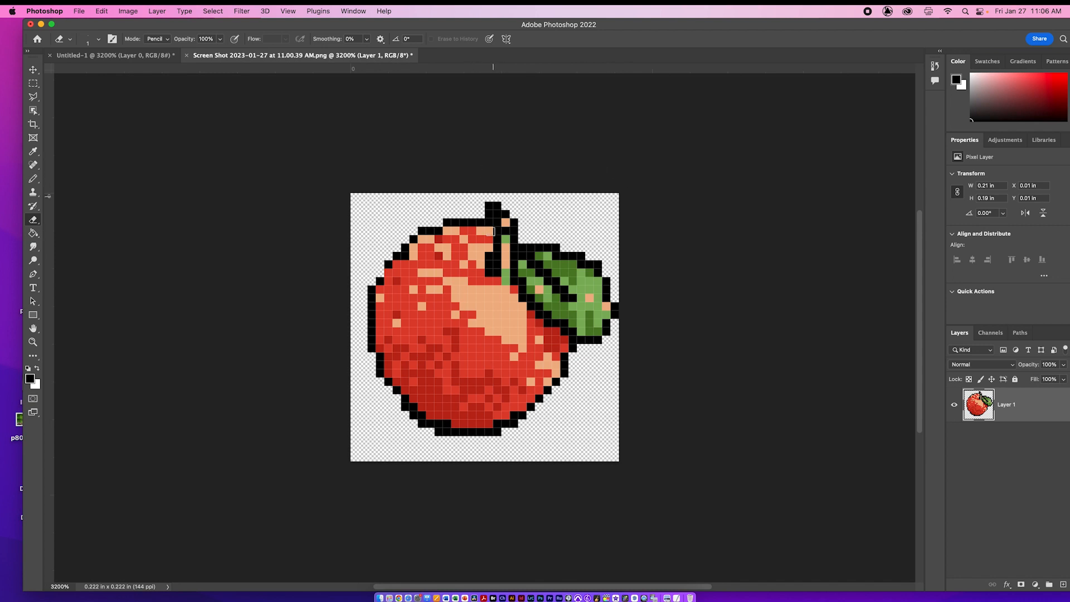
Step: Try moving the outlined apple lower on the canvas with the Move tool, and undo the move
key("v")
left_click(40, 70)
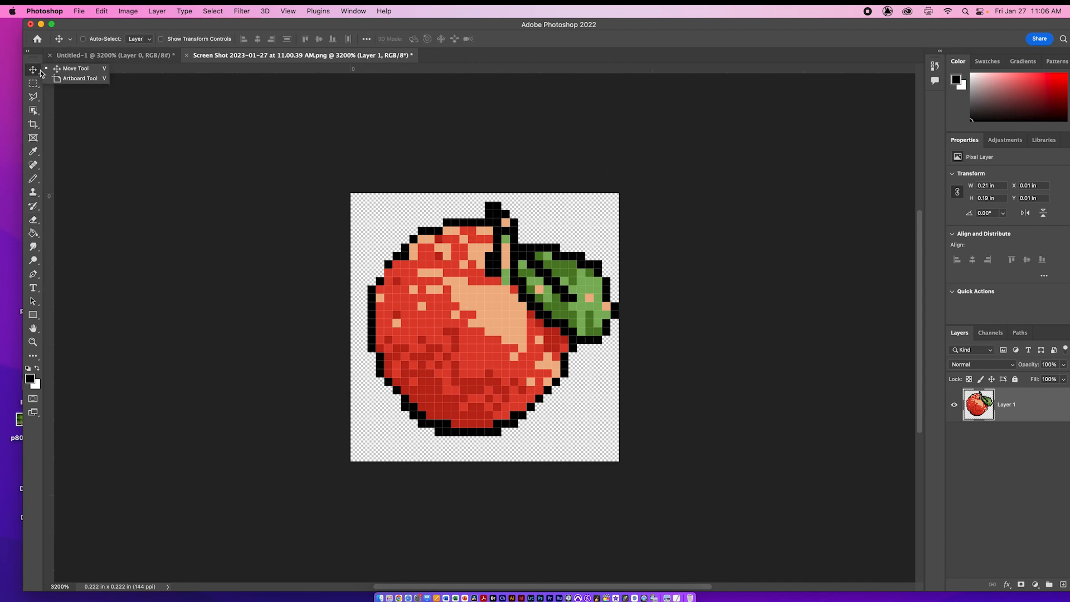
mouse_move(562, 313)
left_mouse_down()
mouse_move(553, 302)
mouse_move(527, 329)
mouse_move(562, 330)
left_mouse_up()
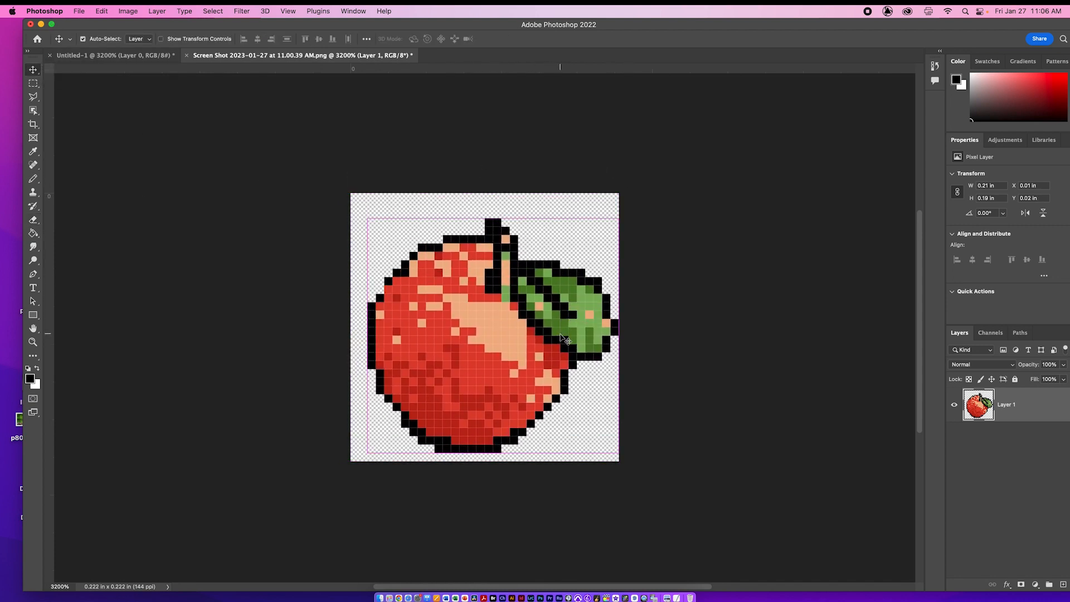
key("super+z")
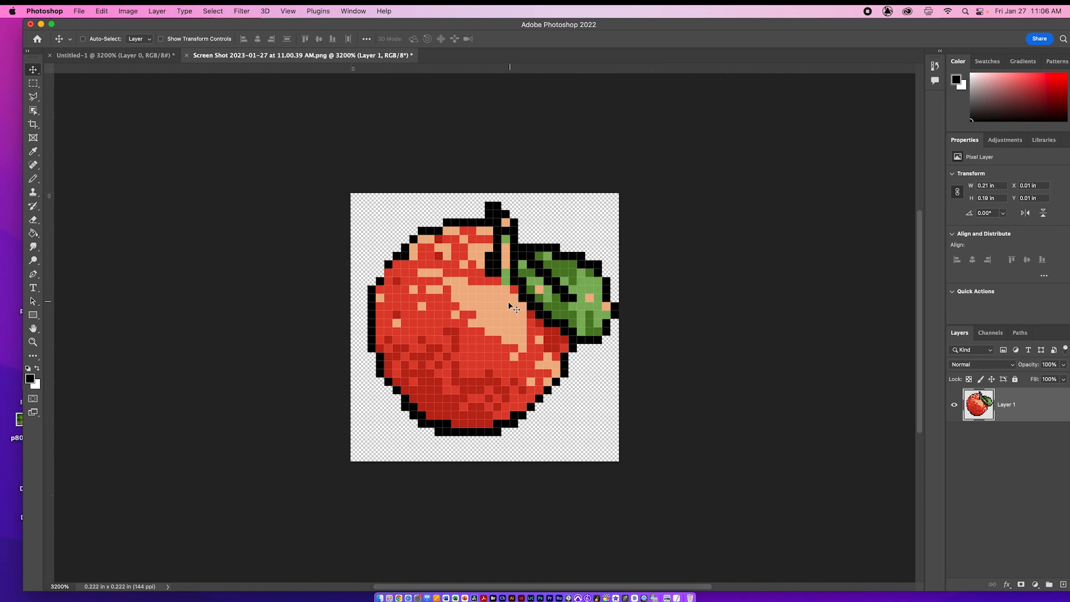
Step: Arrange the apple image and the blank Untitled-1 document side by side
left_click(117, 55)
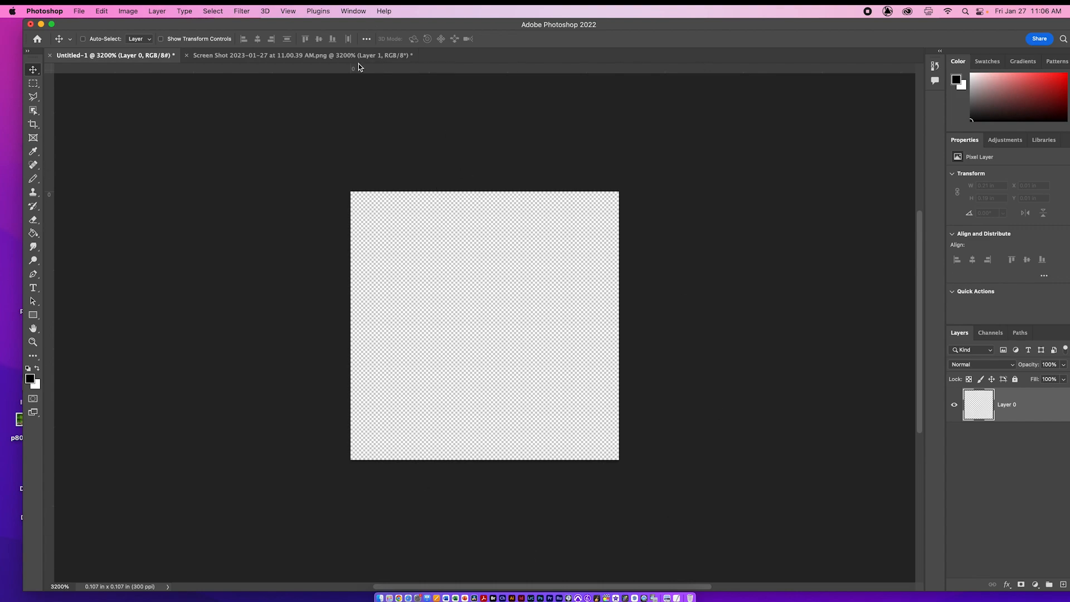
left_click(345, 56)
left_click(498, 0)
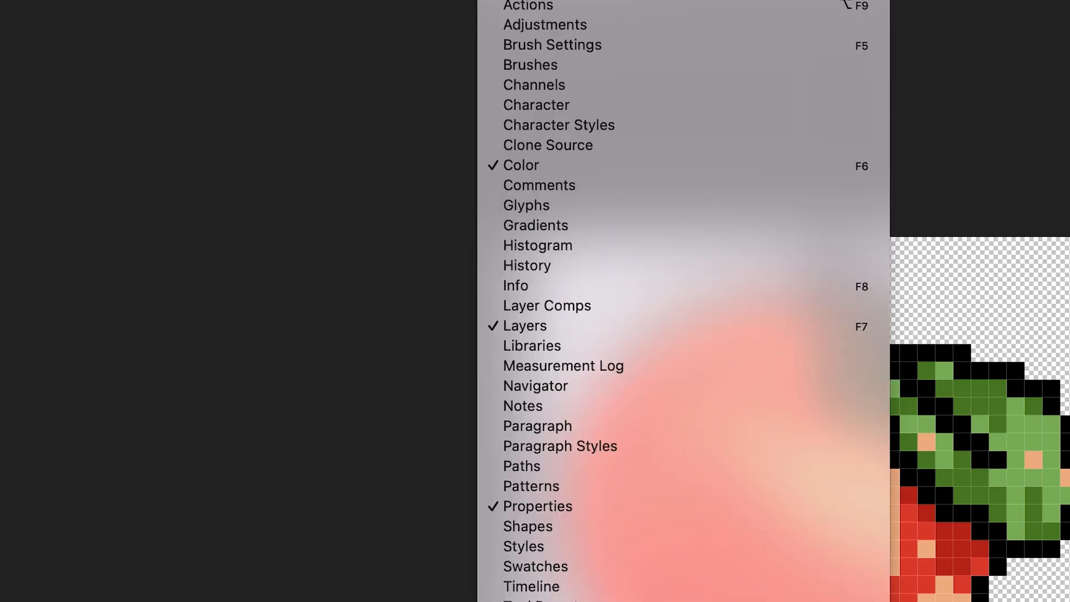
mouse_move(527, 0)
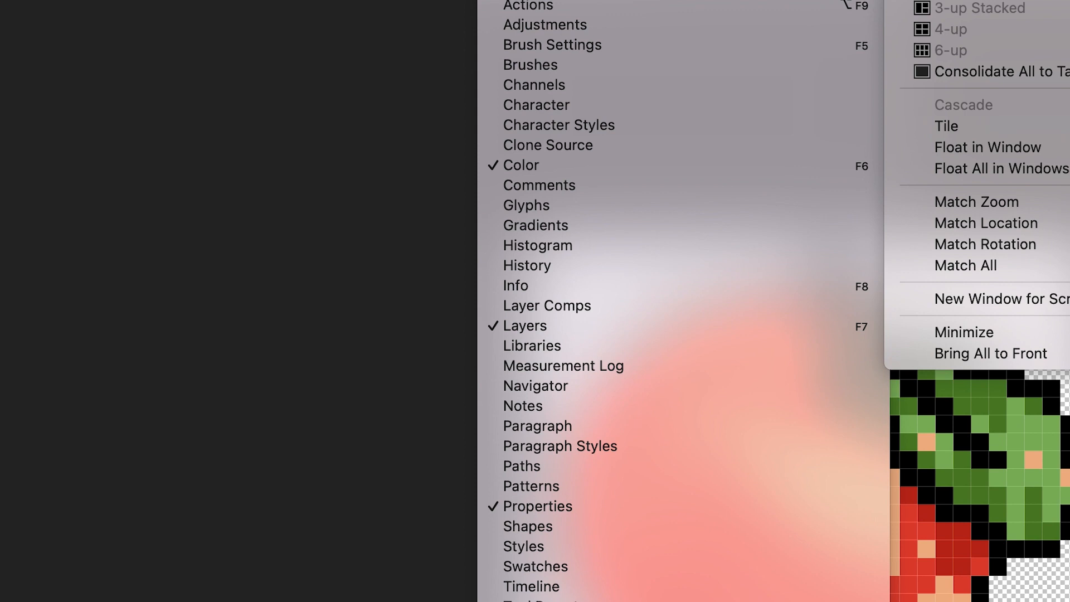
left_click(992, 0)
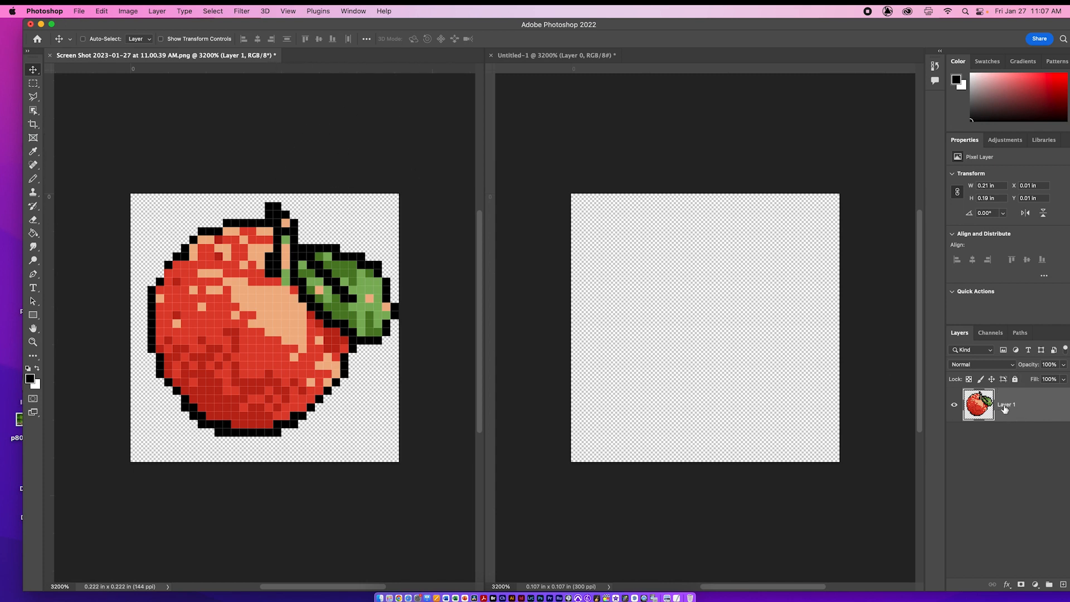
Step: Rename the picture's layer "apple" and copy it into the Untitled-1 document, placed one pixel in from the right canvas edge
type("app")
key("Return")
left_click(597, 230)
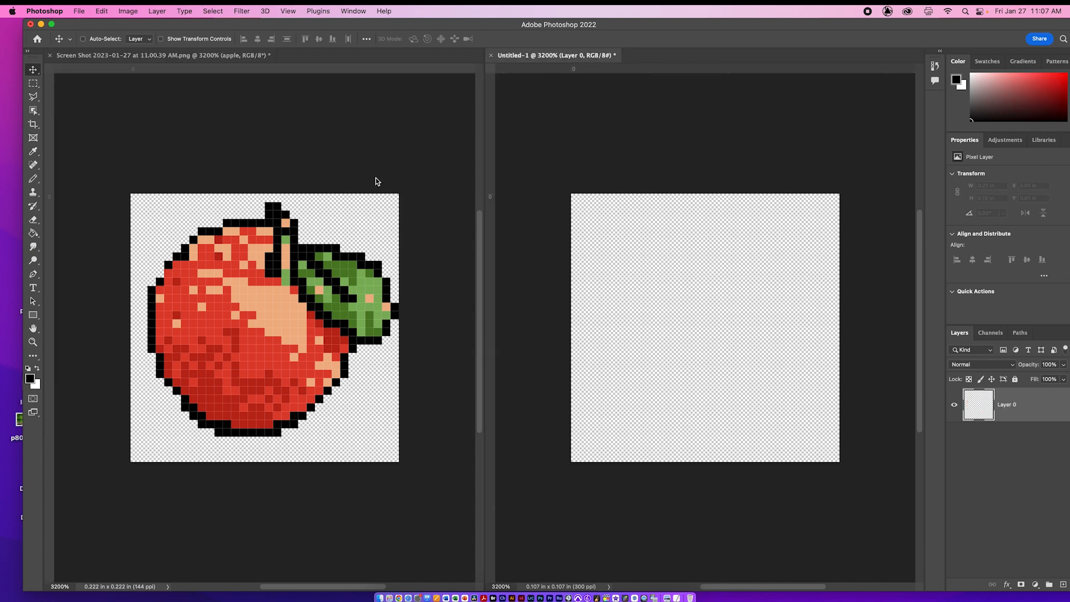
left_click(374, 123)
left_click_drag(992, 414, 715, 330)
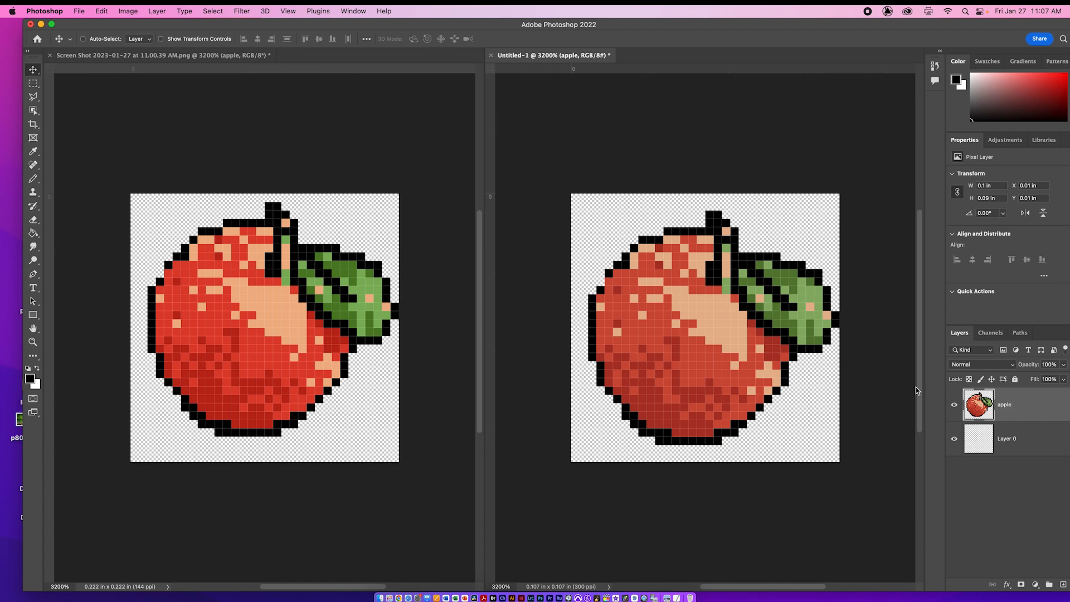
left_click_drag(770, 333, 763, 337)
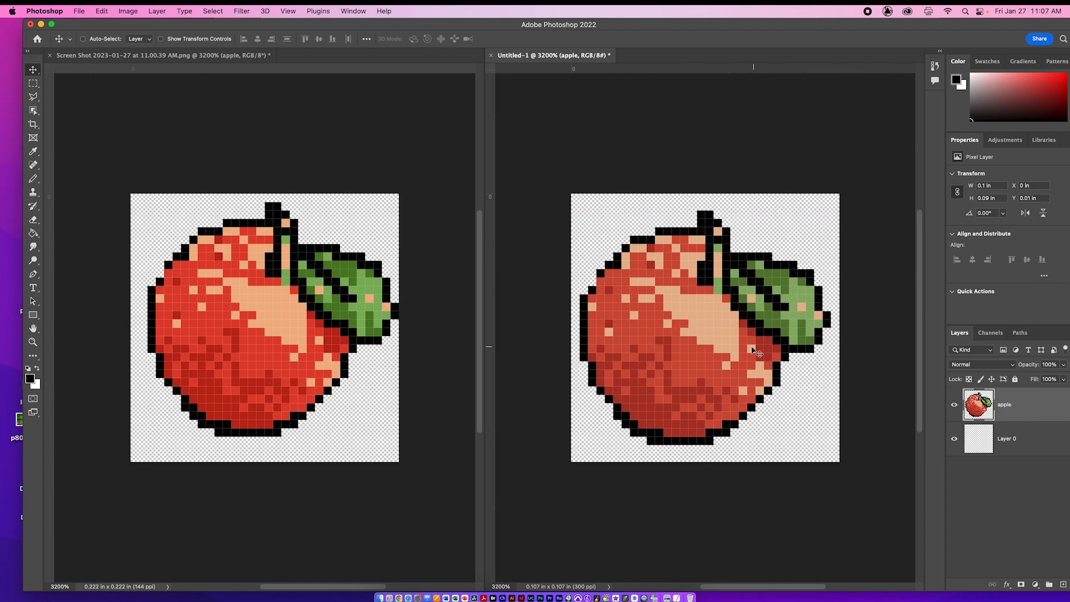
Step: Choose a medium purple foreground color and fill Layer 0, beneath the apple, with it using the Paint Bucket
left_click(984, 445)
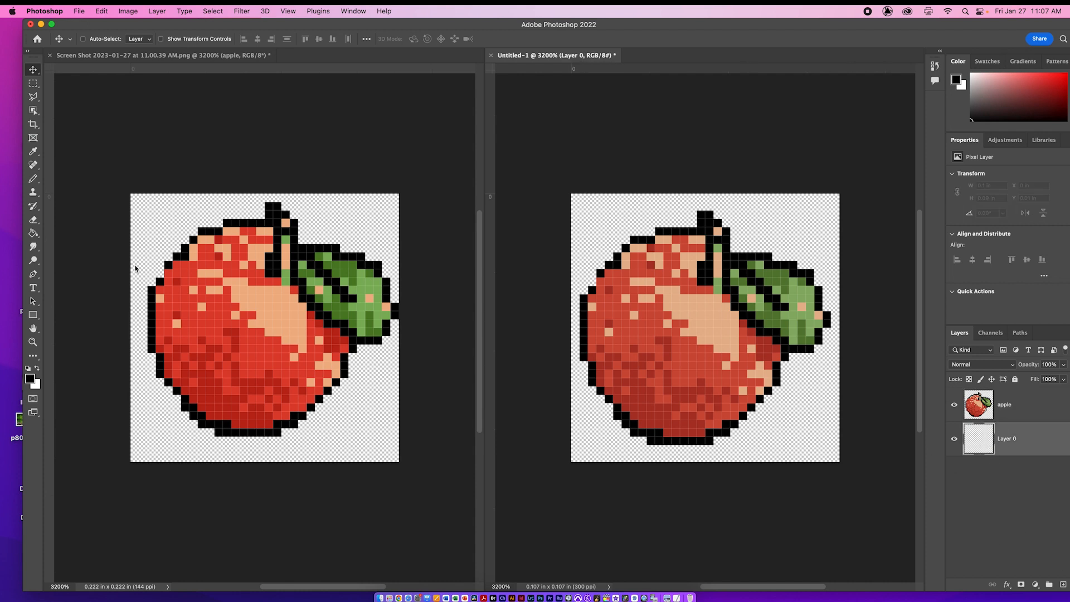
left_click(33, 233)
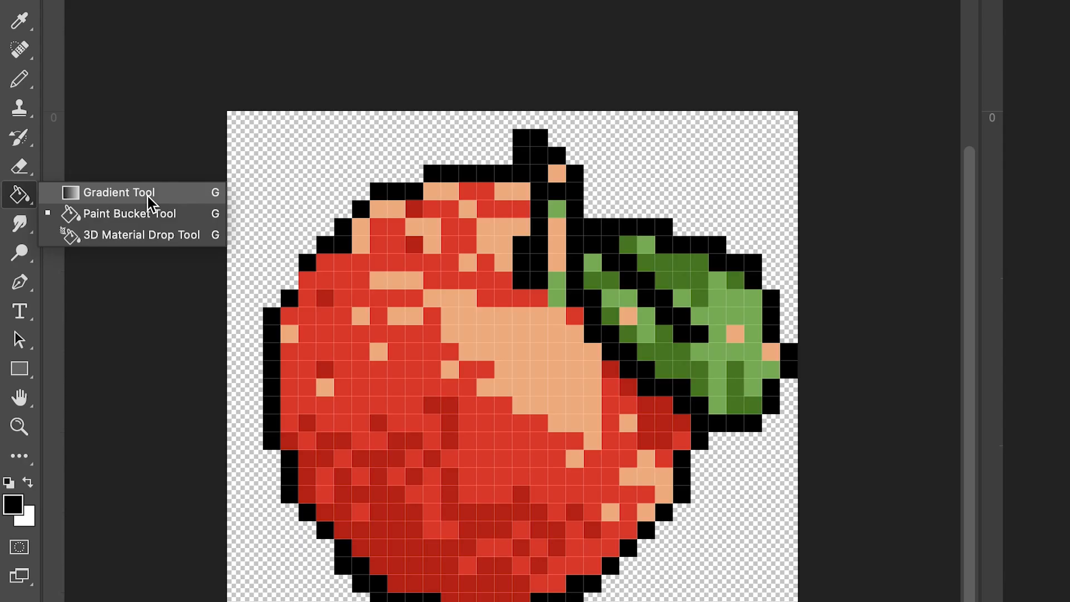
left_click(184, 222)
left_click(13, 504)
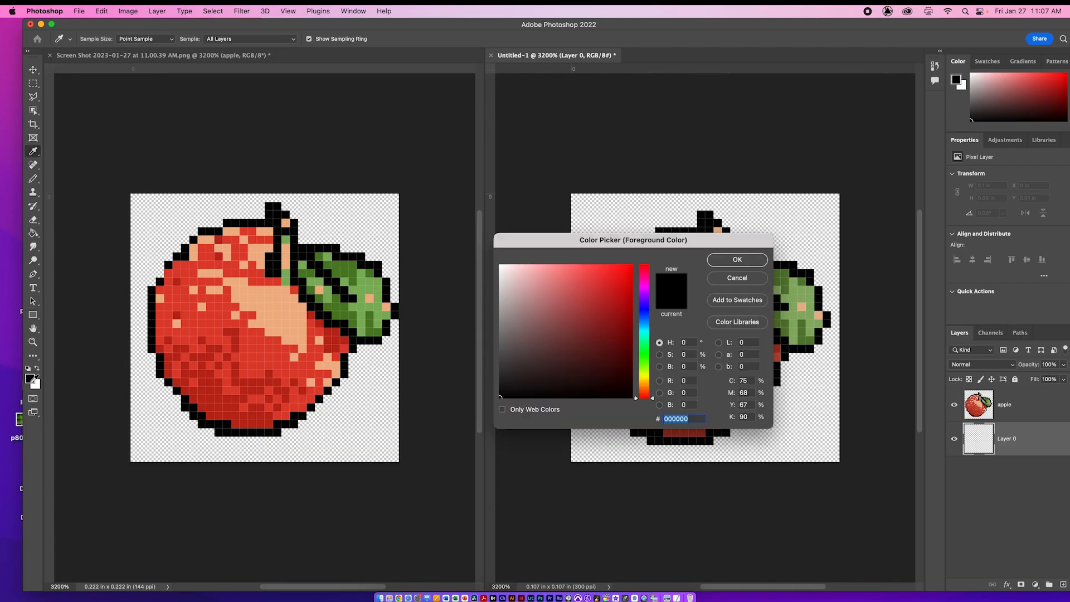
left_click(575, 286)
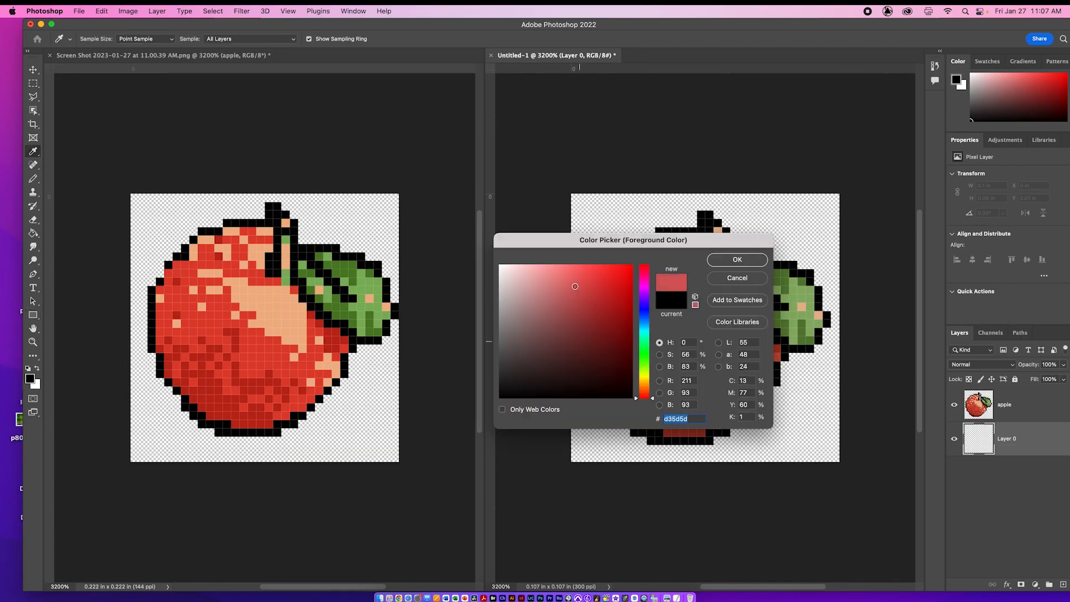
left_click(660, 355)
left_click(659, 367)
left_click(660, 355)
left_click(660, 342)
left_click(659, 367)
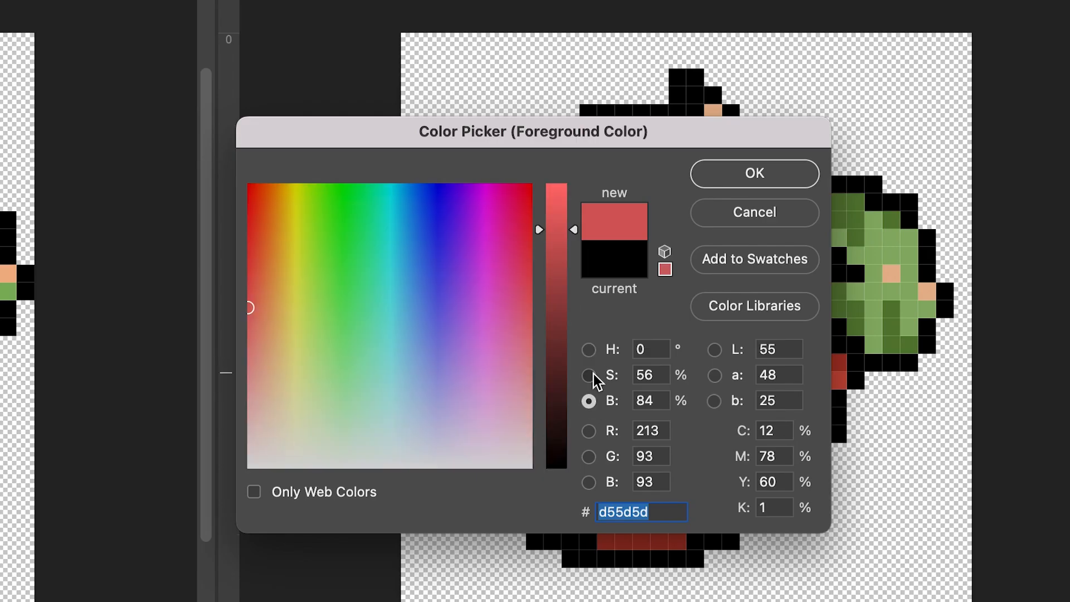
left_click(589, 350)
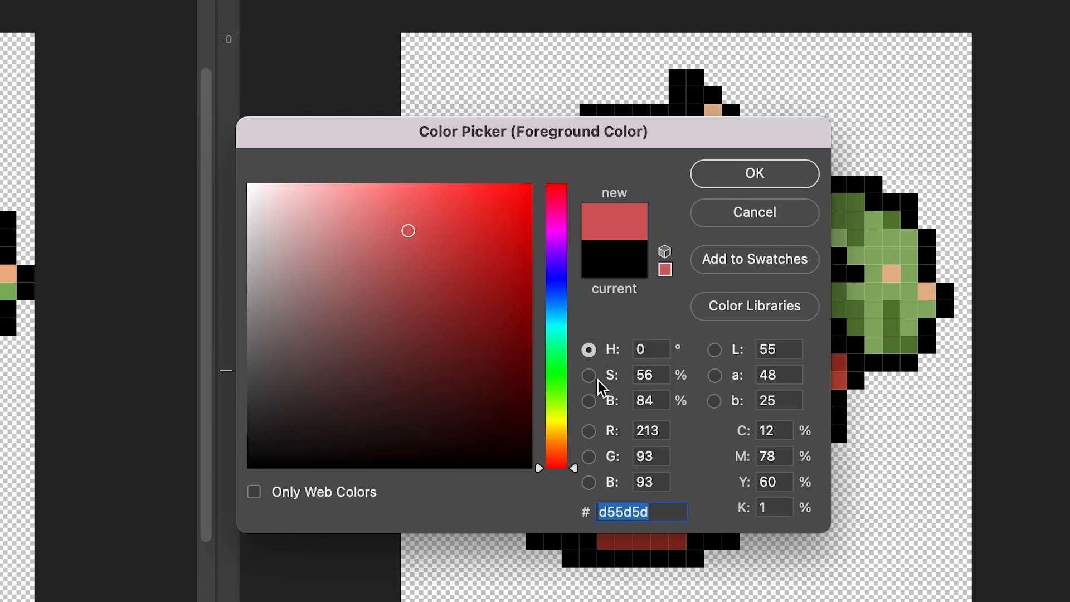
left_click_drag(557, 411, 566, 253)
mouse_move(408, 230)
left_mouse_down()
mouse_move(308, 246)
mouse_move(356, 246)
left_mouse_up()
left_click(755, 175)
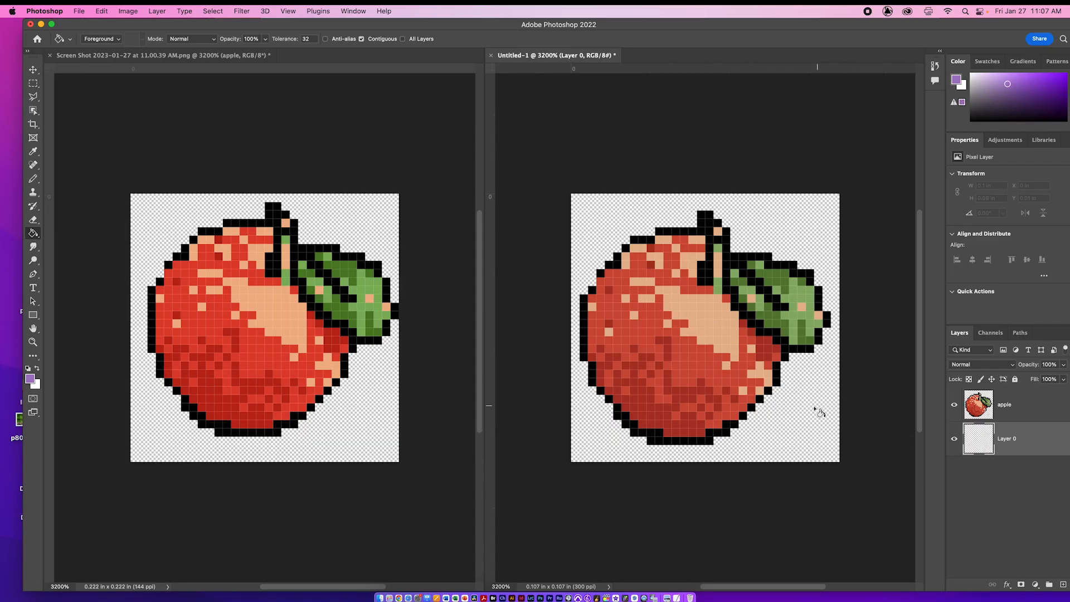
left_click(786, 421)
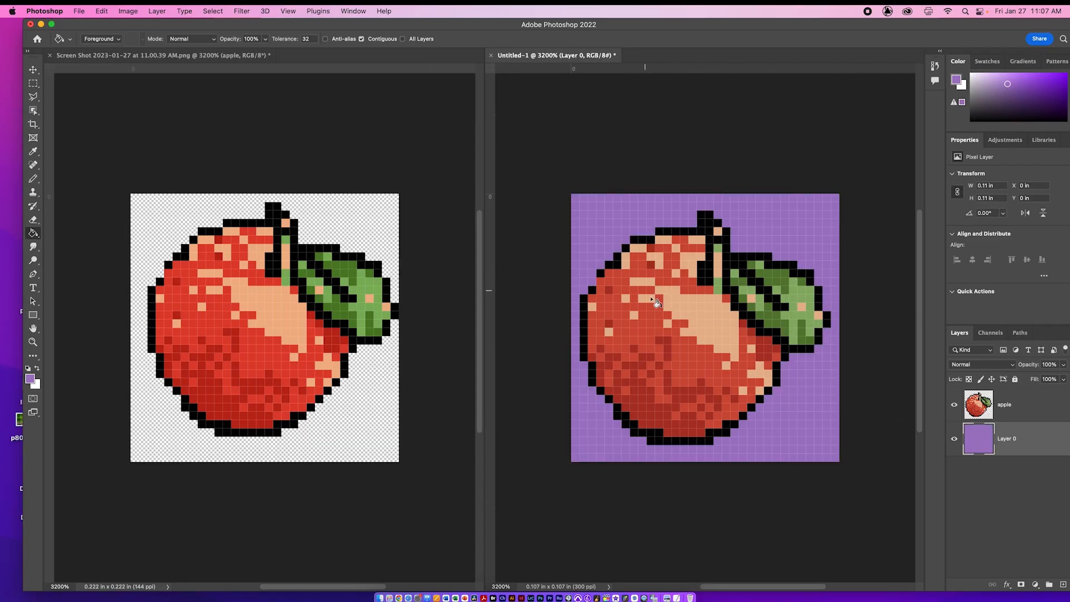
Step: Toggle the apple layer's visibility off and on, try moving the purple background layer, and undo that move
left_click(954, 406)
left_click(954, 407)
key("v")
left_click_drag(764, 382, 773, 382)
key("super+z")
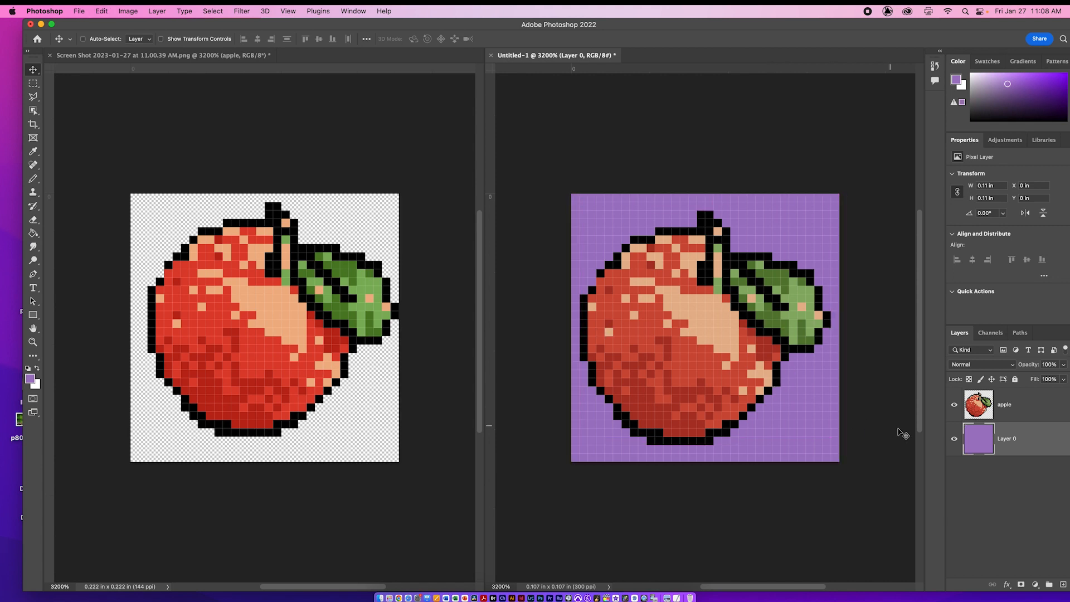
Step: Move the apple layer one pixel right so it touches the right canvas edge, keeping its height on the canvas
left_click(997, 415)
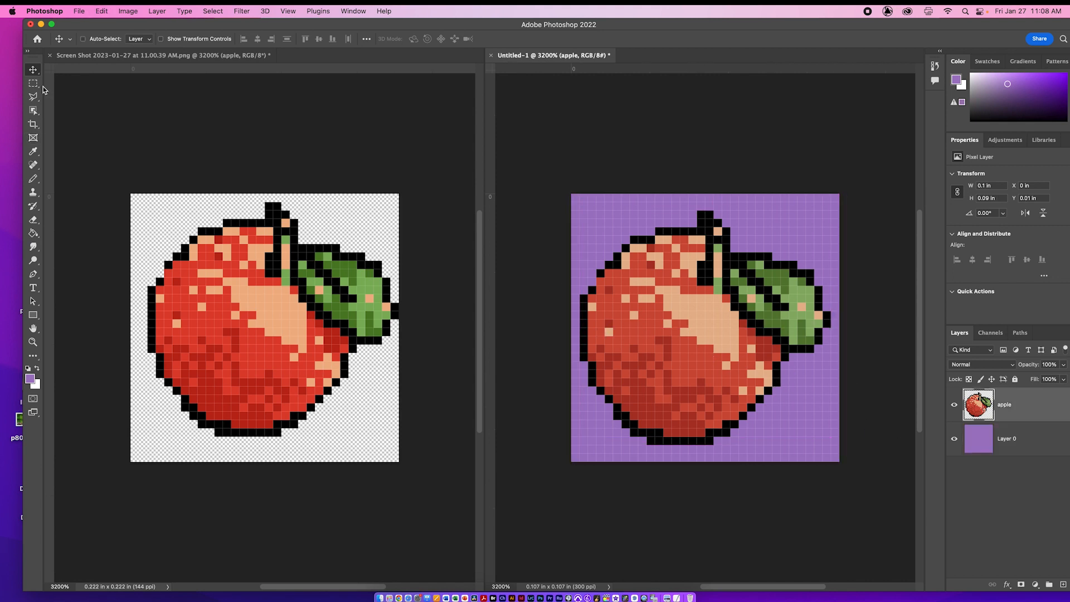
left_click_drag(653, 323, 663, 323)
left_click_drag(737, 343, 737, 351)
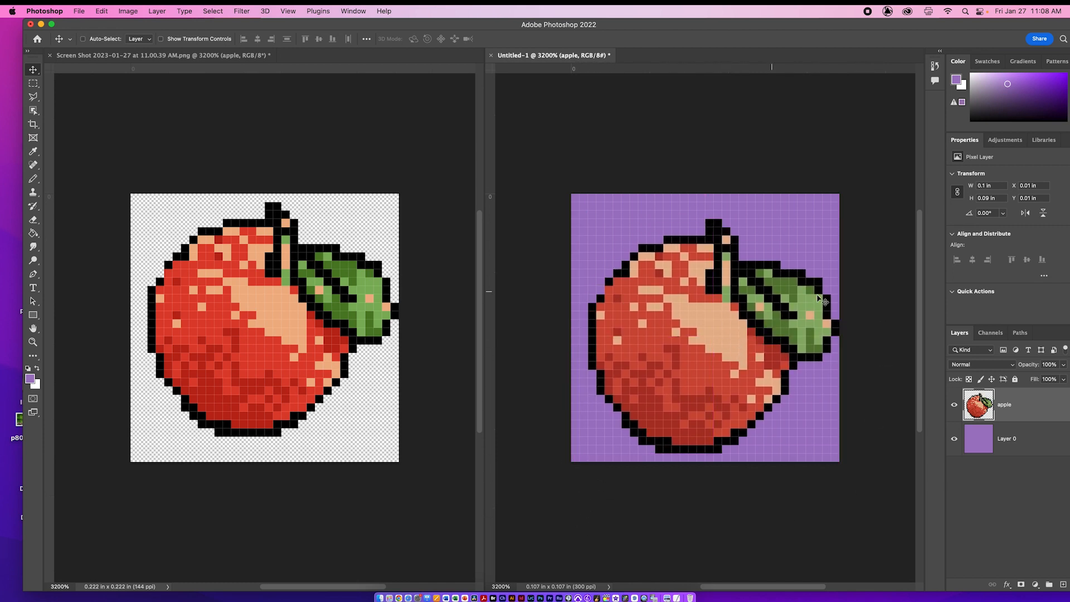
mouse_move(733, 373)
left_mouse_down()
mouse_move(732, 125)
mouse_move(747, 384)
mouse_move(733, 368)
left_mouse_up()
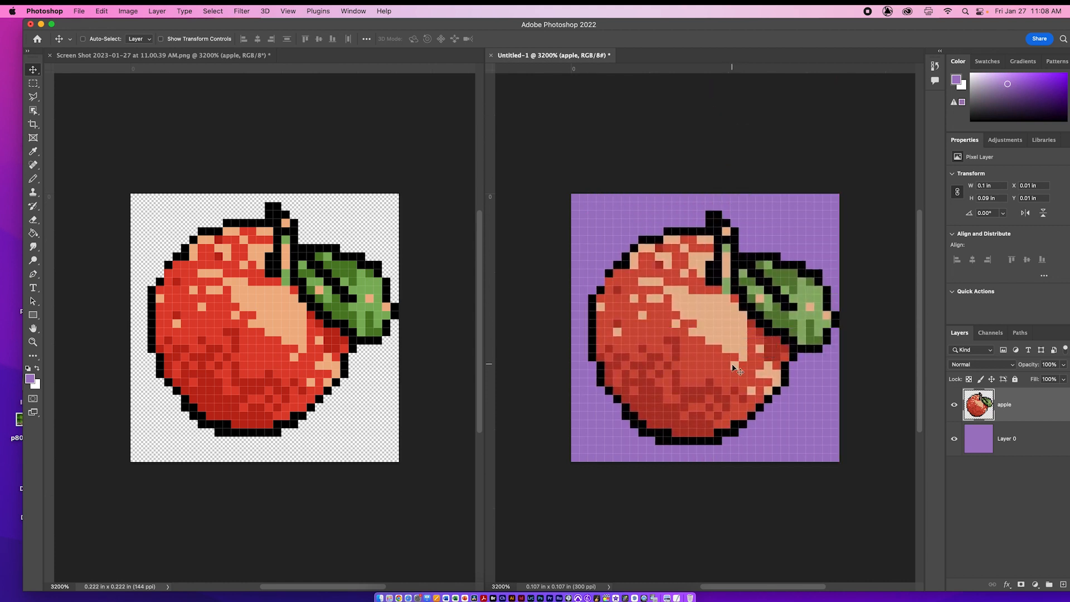
Step: Create a frame animation in the Timeline and move the apple straight up, fully above the canvas, in frame 1
left_click(354, 11)
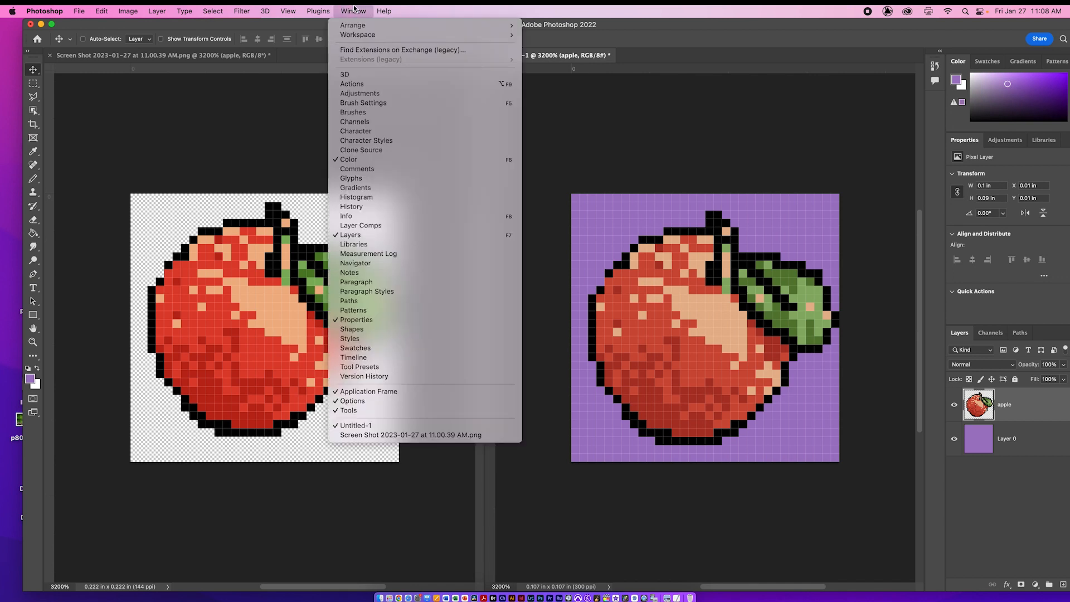
left_click(405, 357)
left_click(484, 563)
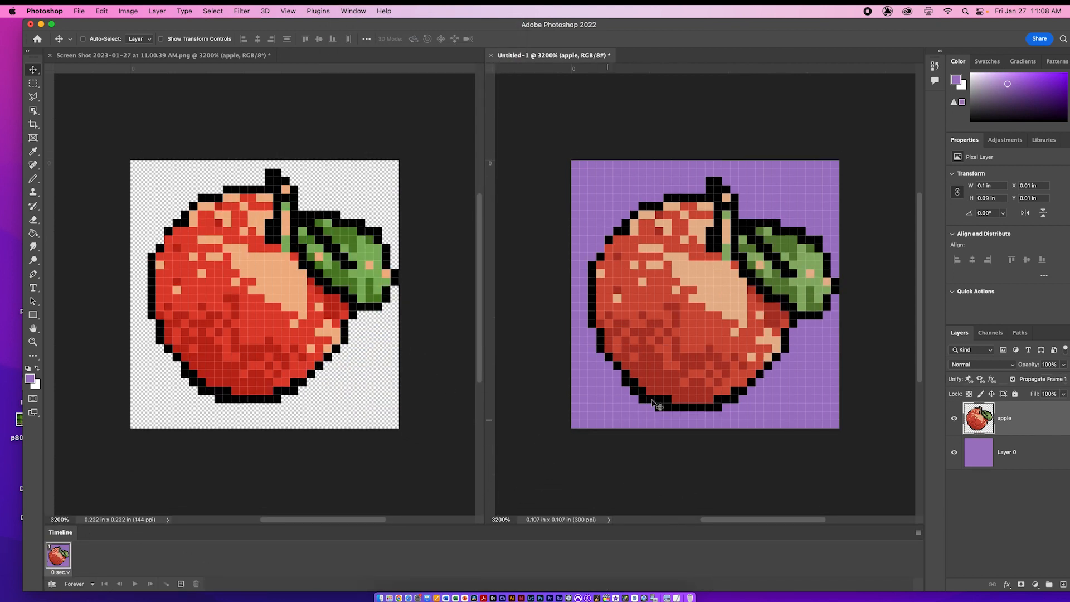
left_click_drag(742, 358, 737, 116)
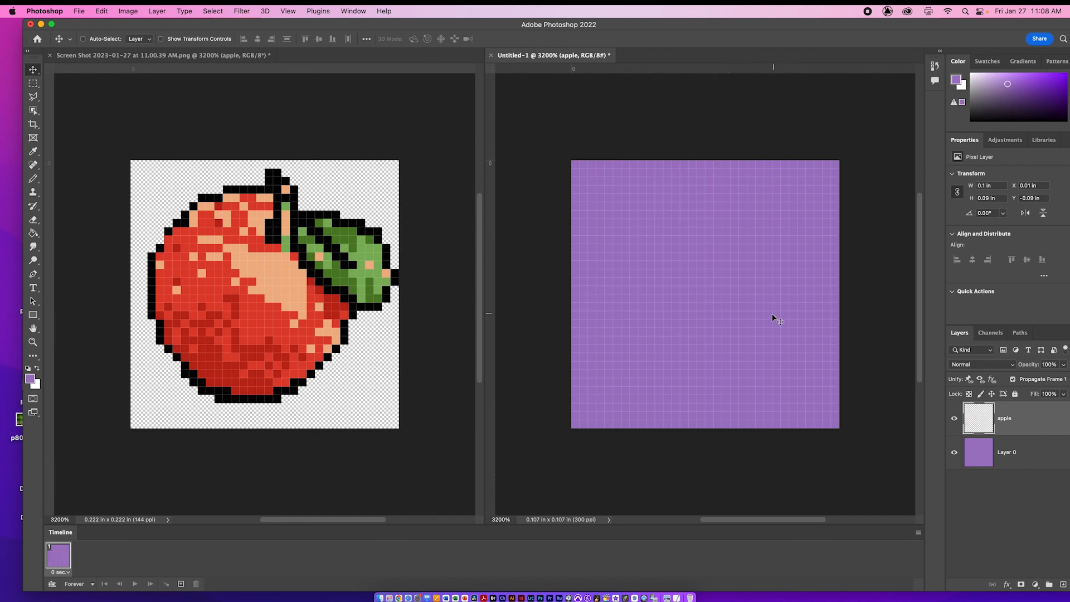
Step: Copy frame 1 and paste it as a second frame using Paste After Selection
left_click(918, 533)
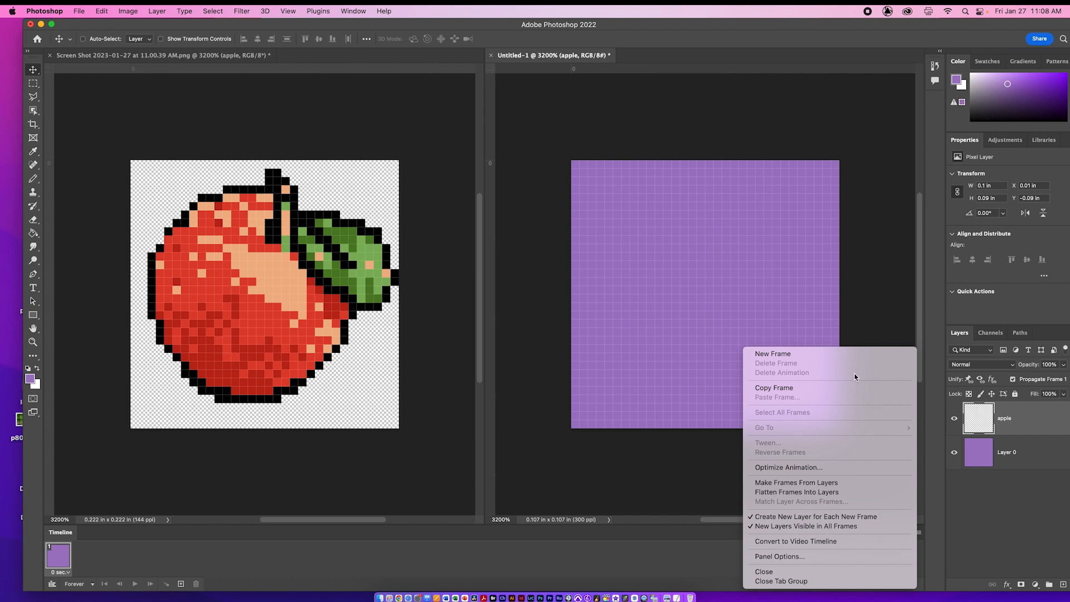
left_click(839, 388)
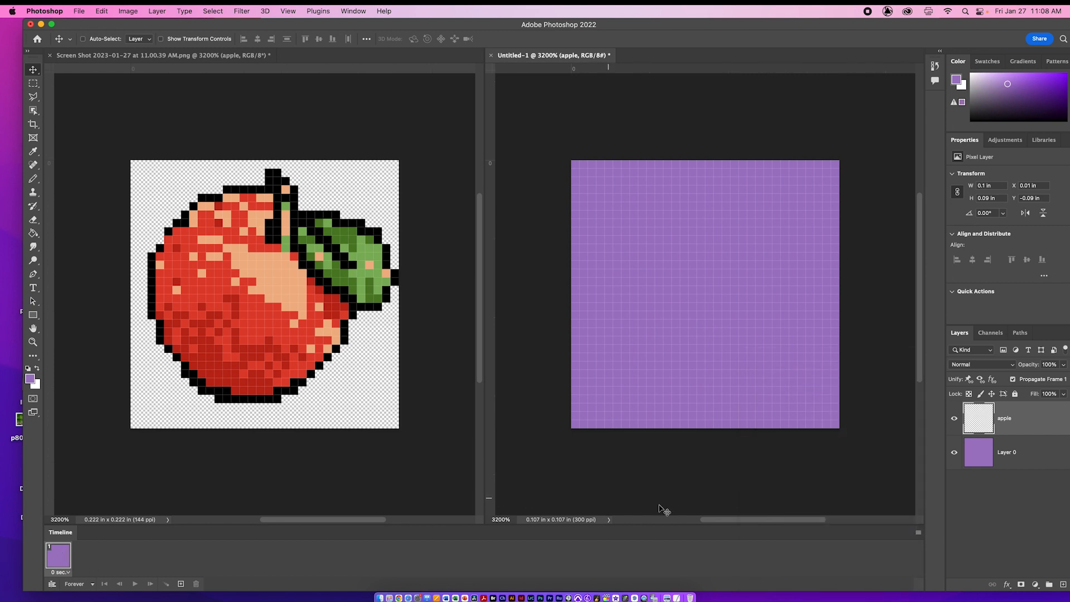
left_click(917, 534)
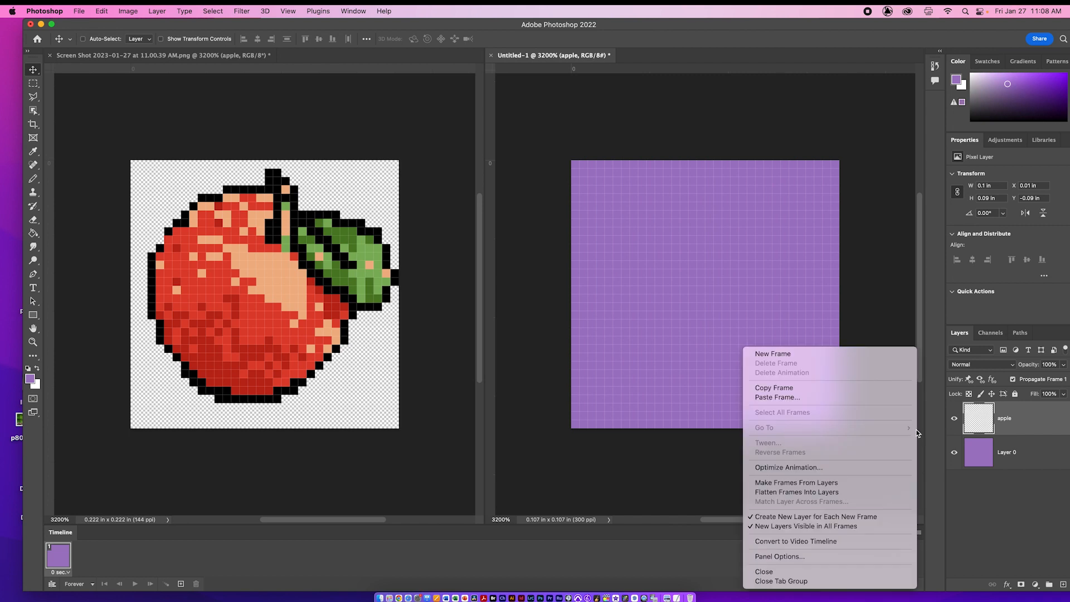
left_click(848, 399)
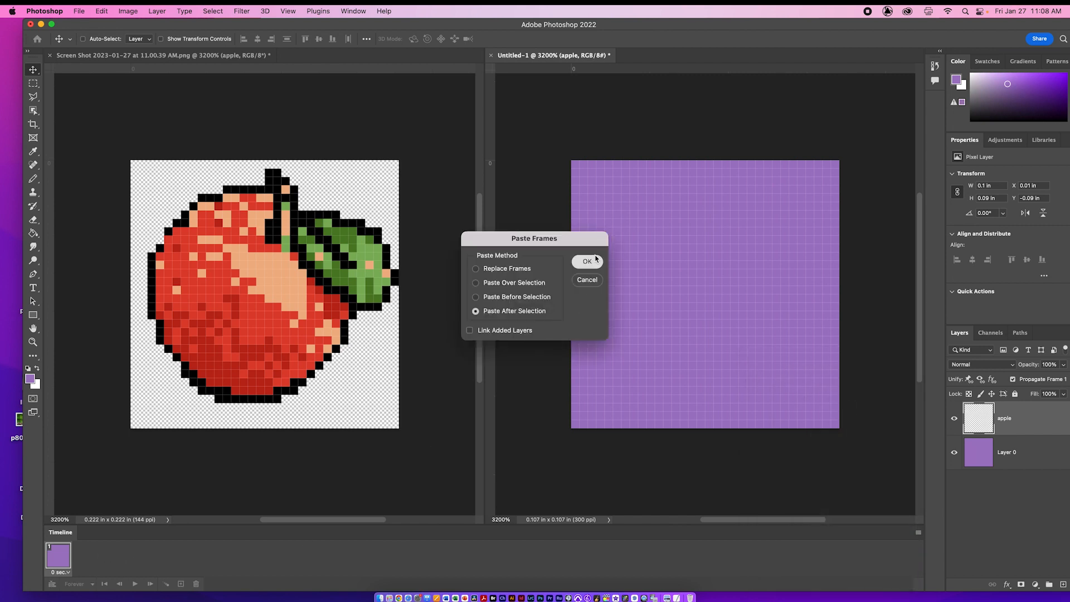
left_click(588, 261)
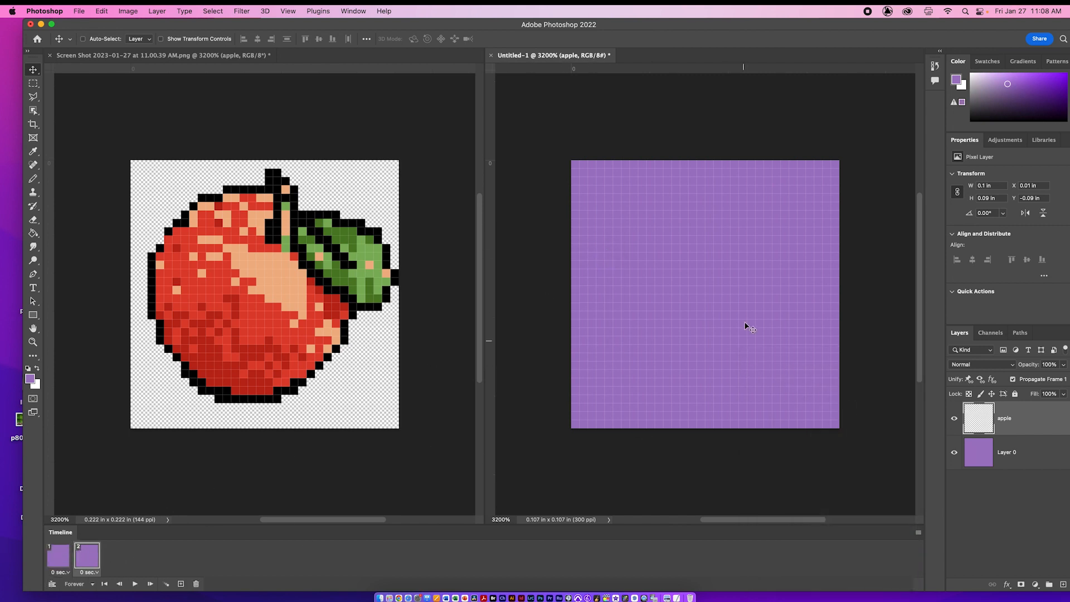
Step: In frame 2, move the apple down until its base rests on the bottom canvas edge, and compare both frames
left_click_drag(683, 178, 725, 312)
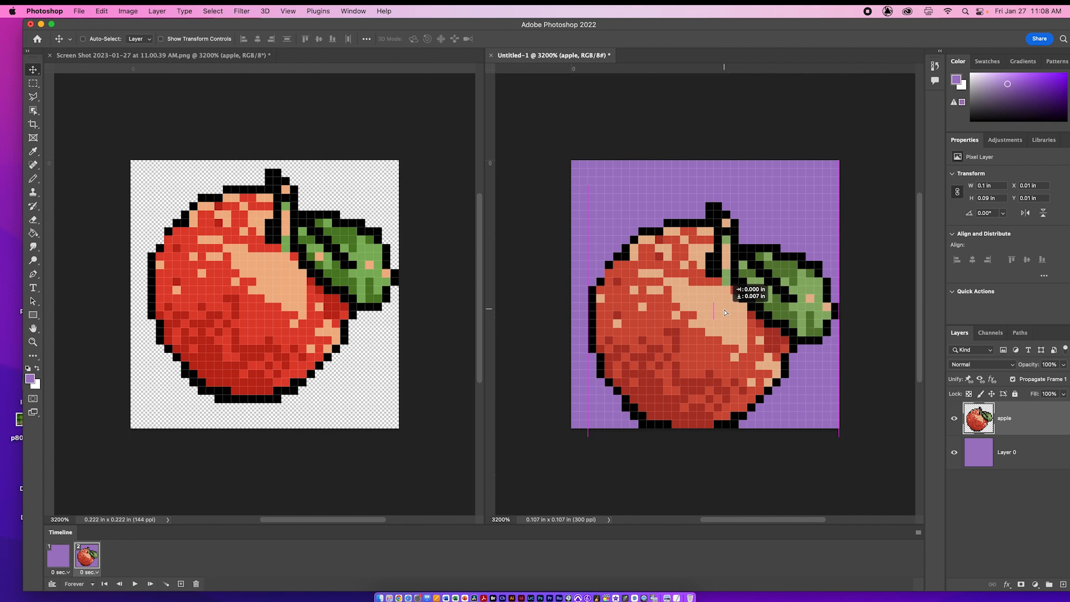
left_click_drag(725, 312, 725, 309)
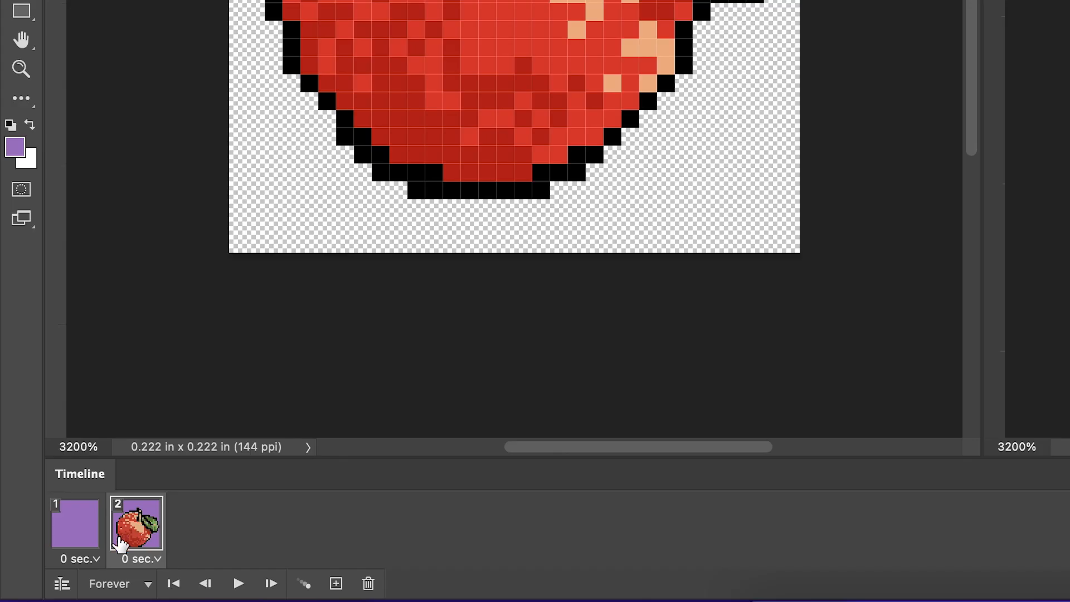
left_click(66, 563)
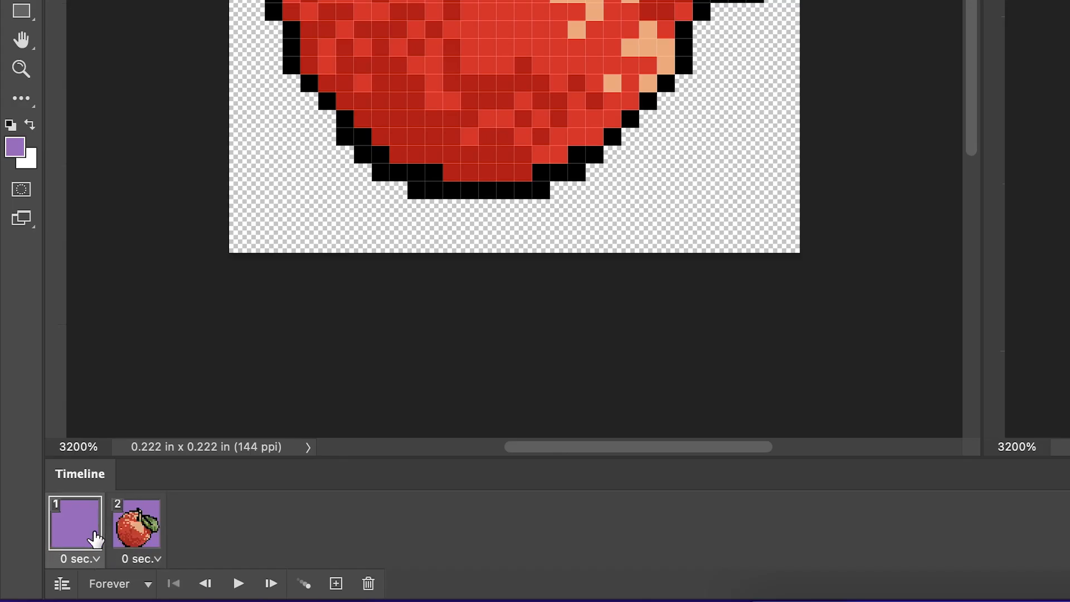
left_click(139, 520)
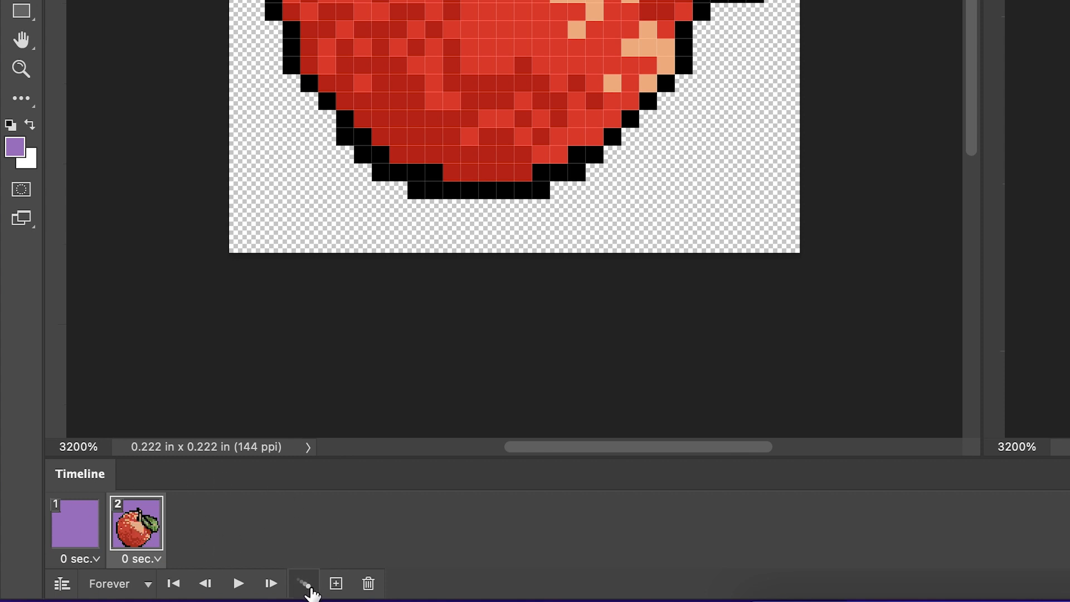
Step: Tween frame 1 with the next frame, adding 8 frames for all layers with only Position enabled, and preview the animation
left_click(81, 530)
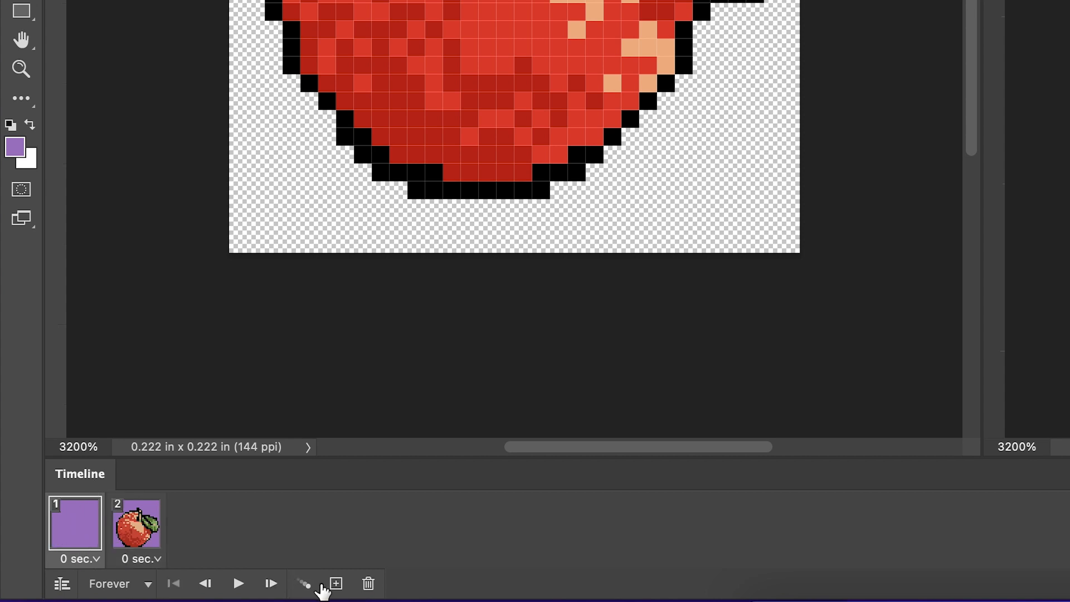
left_click(307, 585)
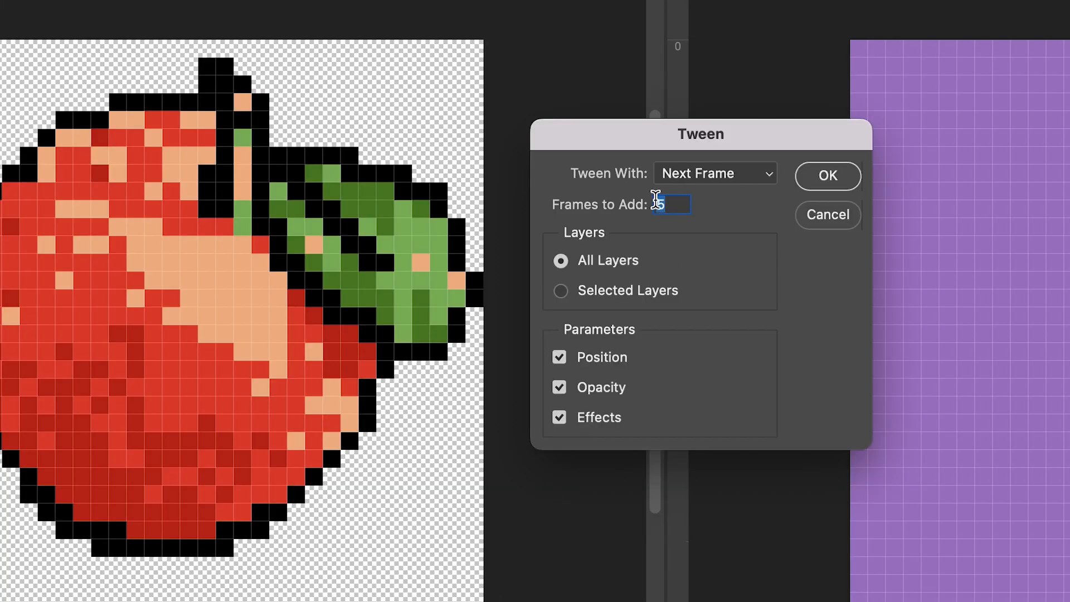
left_click(559, 420)
left_click(560, 388)
double_click(675, 206)
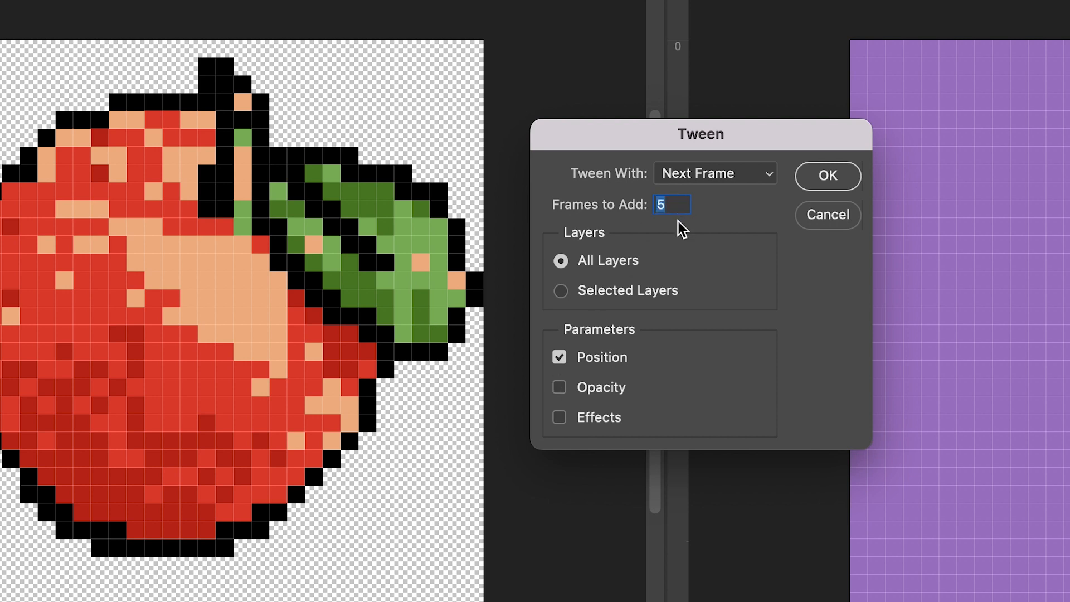
type("8")
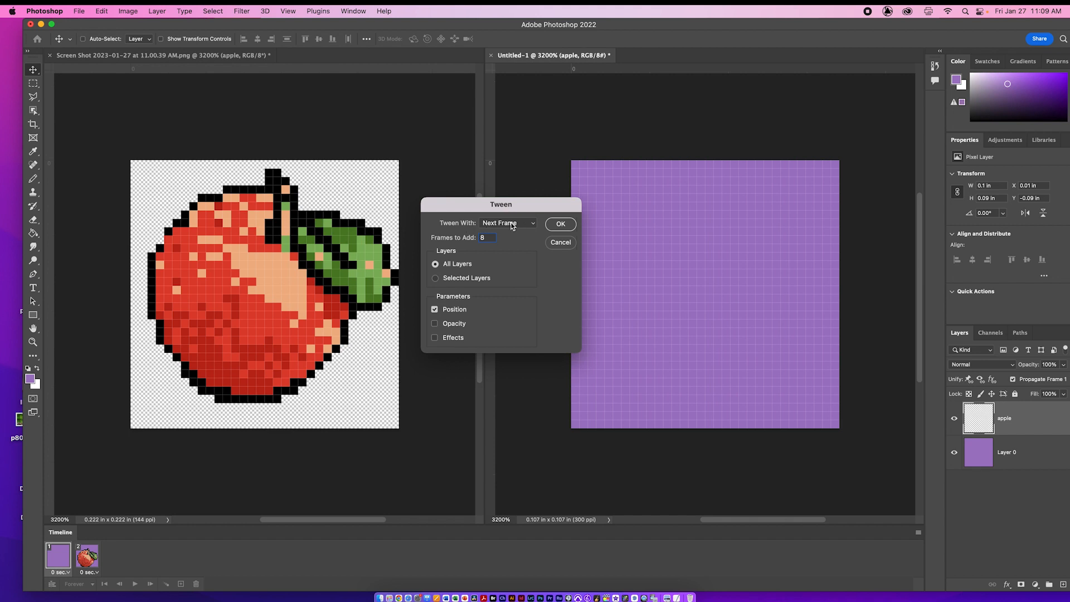
left_click(512, 224)
left_click(512, 224)
left_click(560, 224)
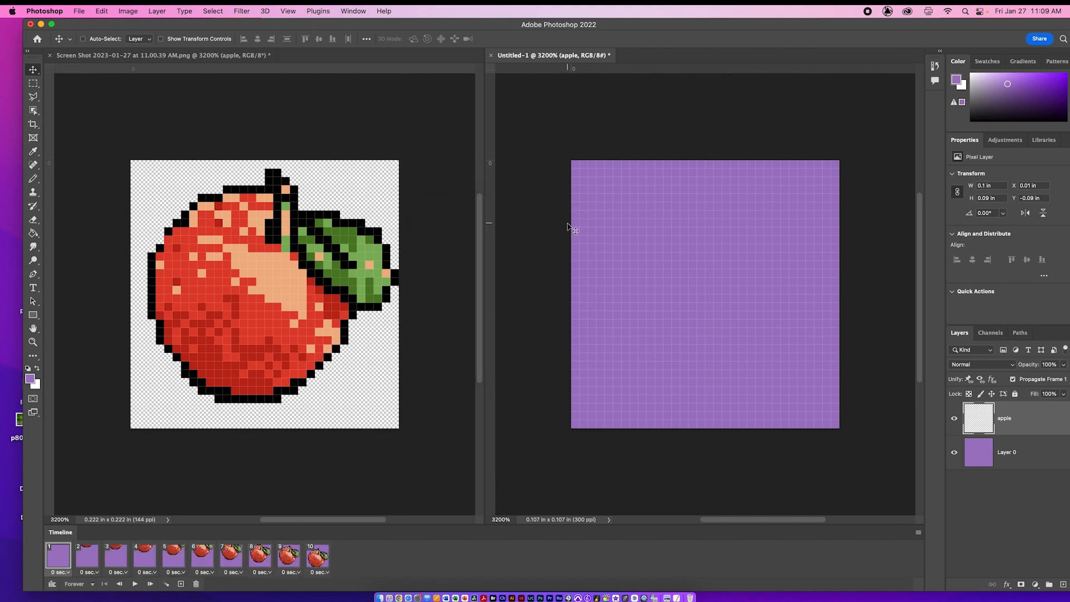
key("space")
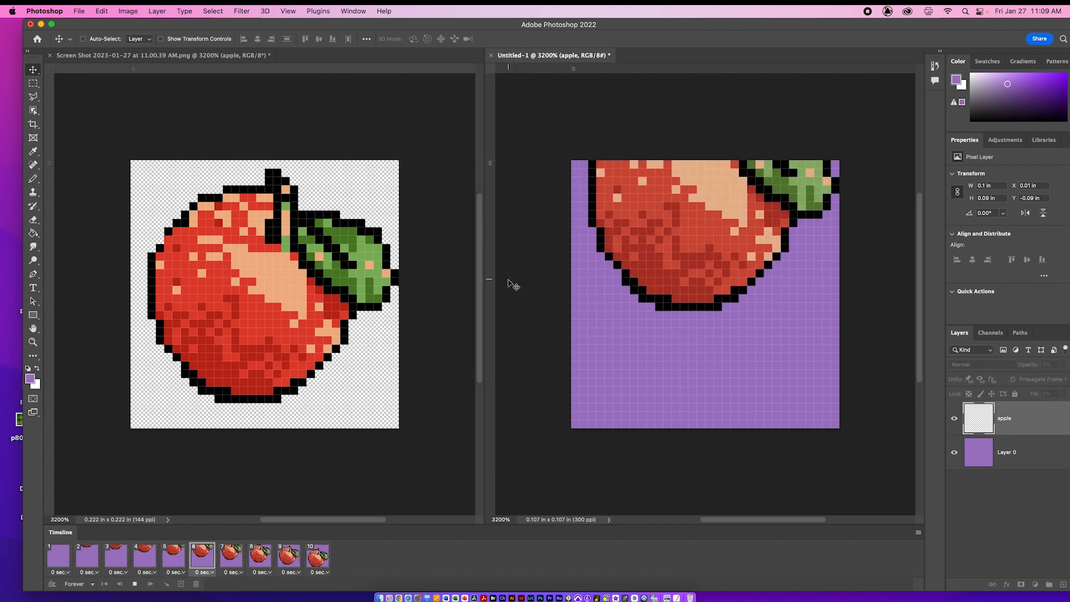
key("space")
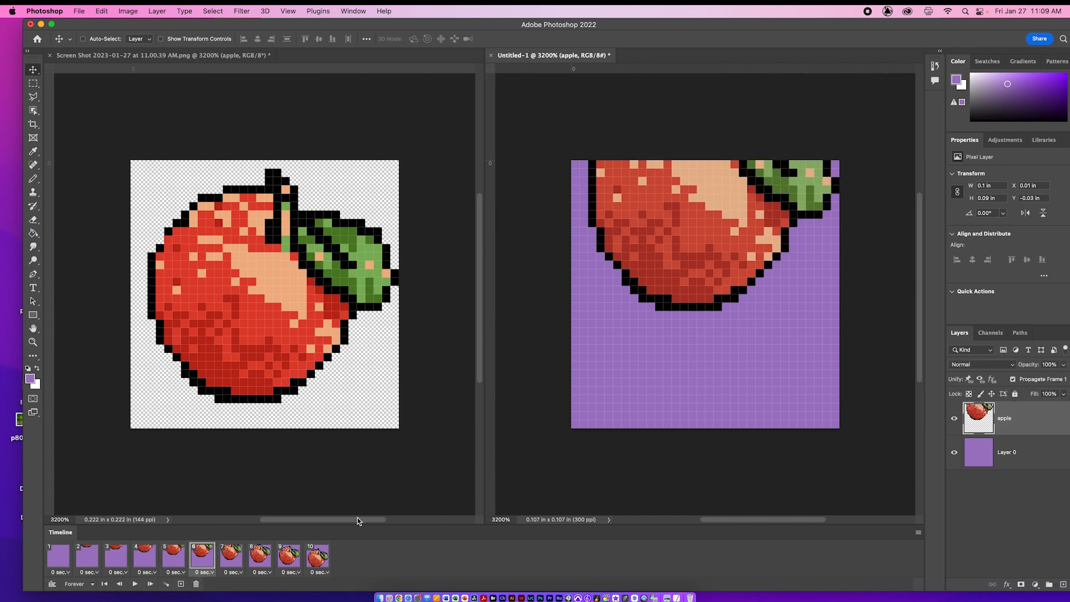
Step: Copy frame 10, the last frame of the fall, and paste the copy after it as frame 11
left_click(329, 559)
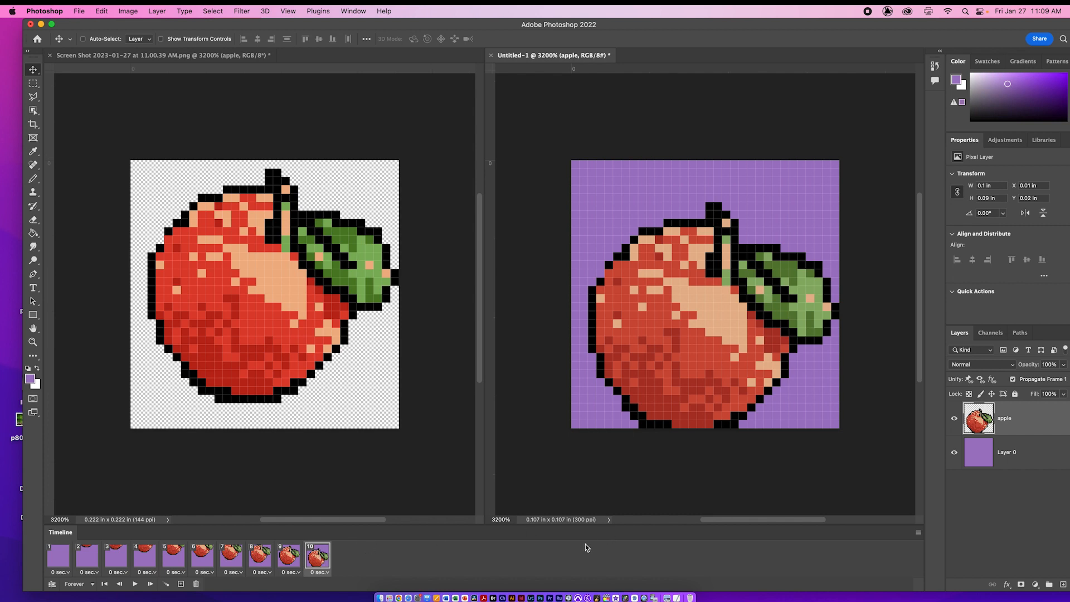
left_click(916, 532)
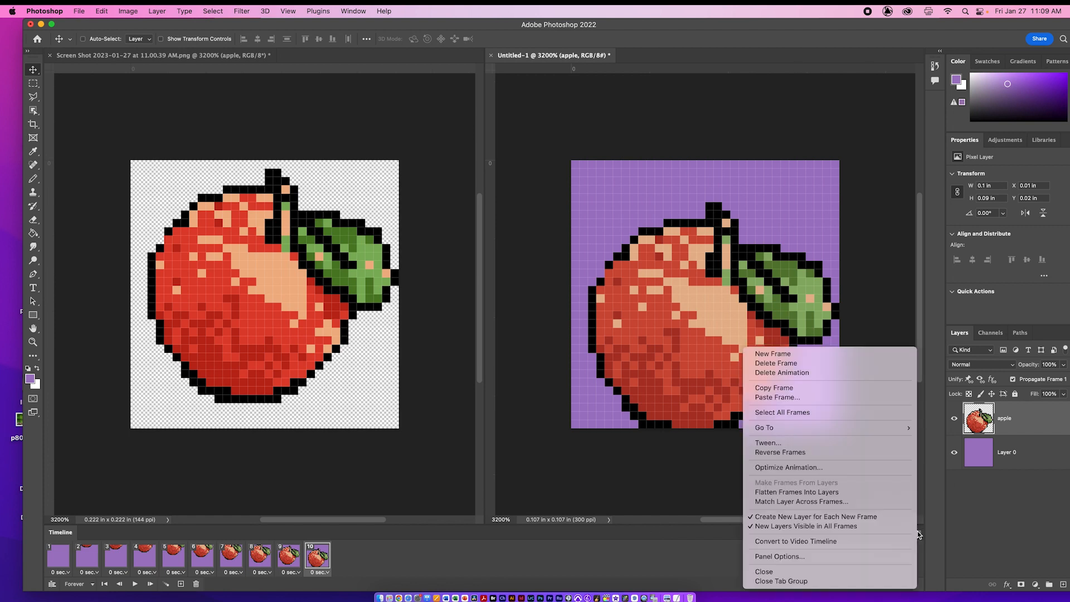
left_click(891, 392)
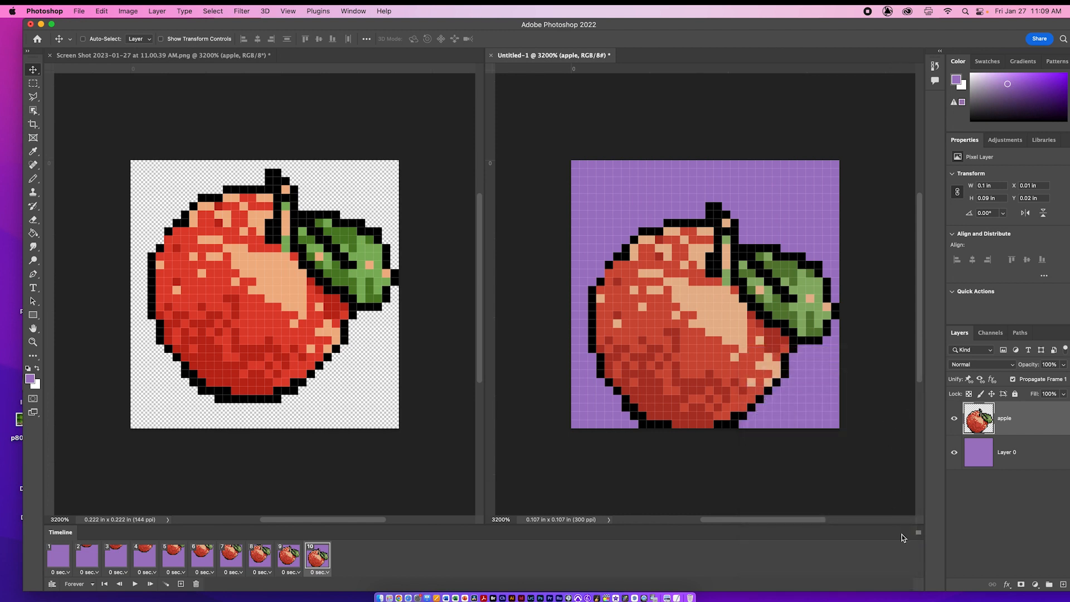
left_click(917, 533)
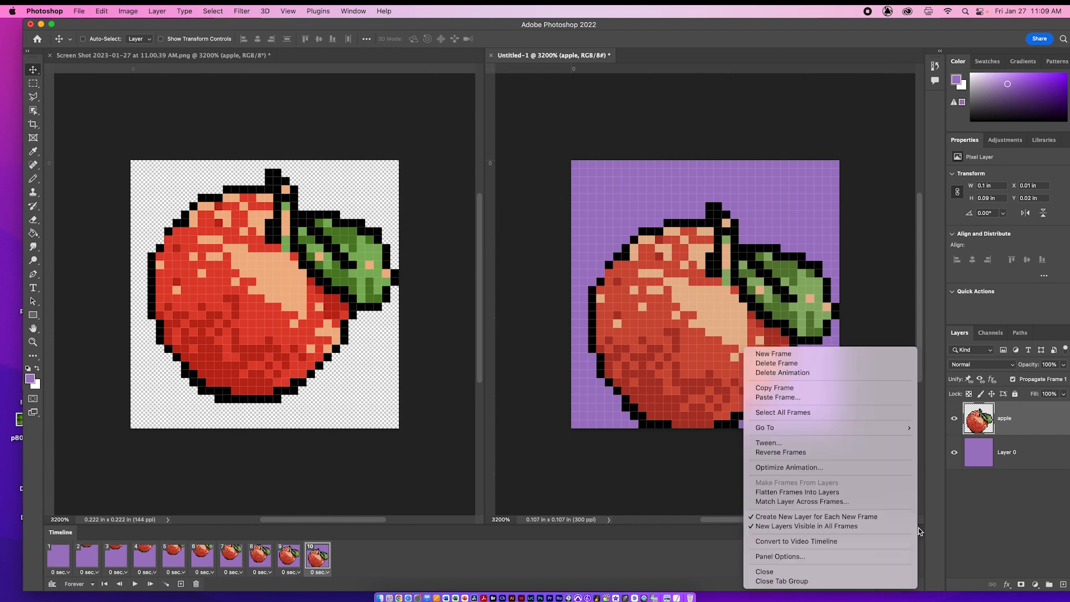
left_click(892, 394)
left_click(591, 261)
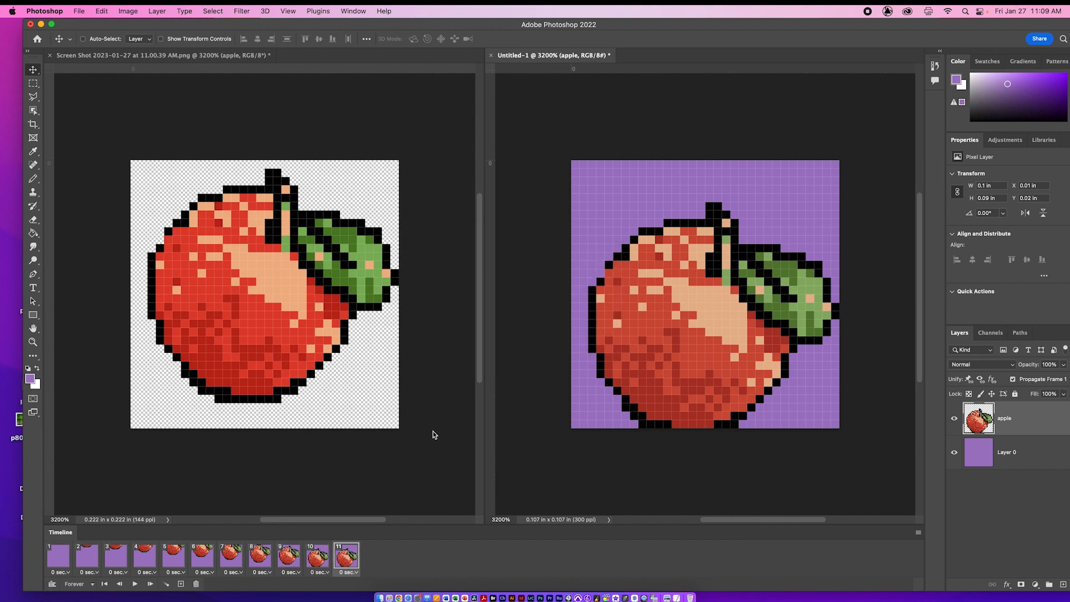
Step: In frame 11, move the apple up until its stem touches the top canvas edge, and compare it with frame 10
left_click(315, 556)
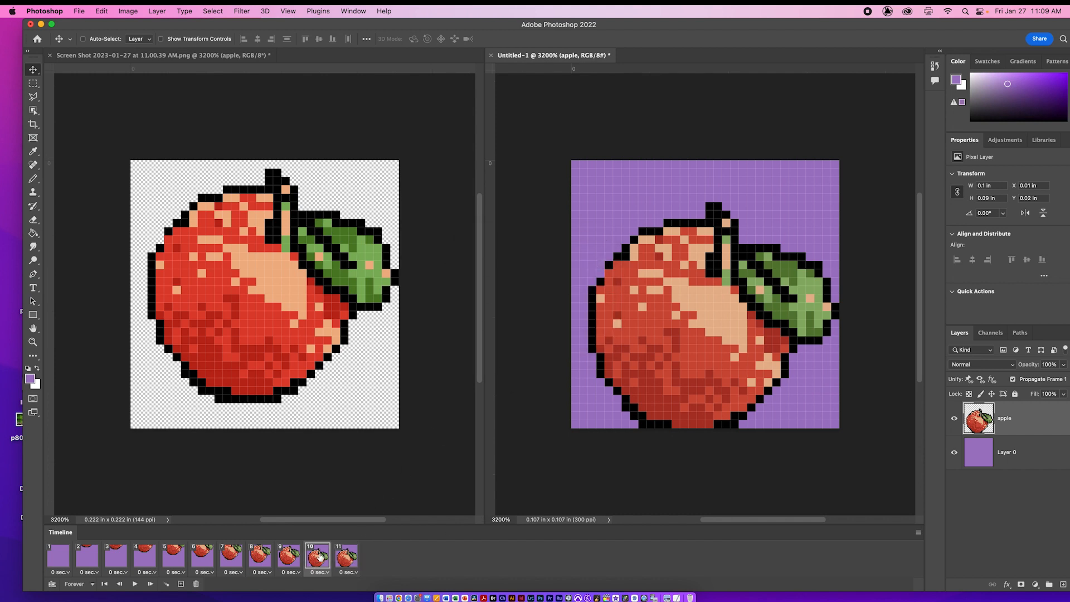
left_click(352, 559)
left_click_drag(751, 373, 752, 335)
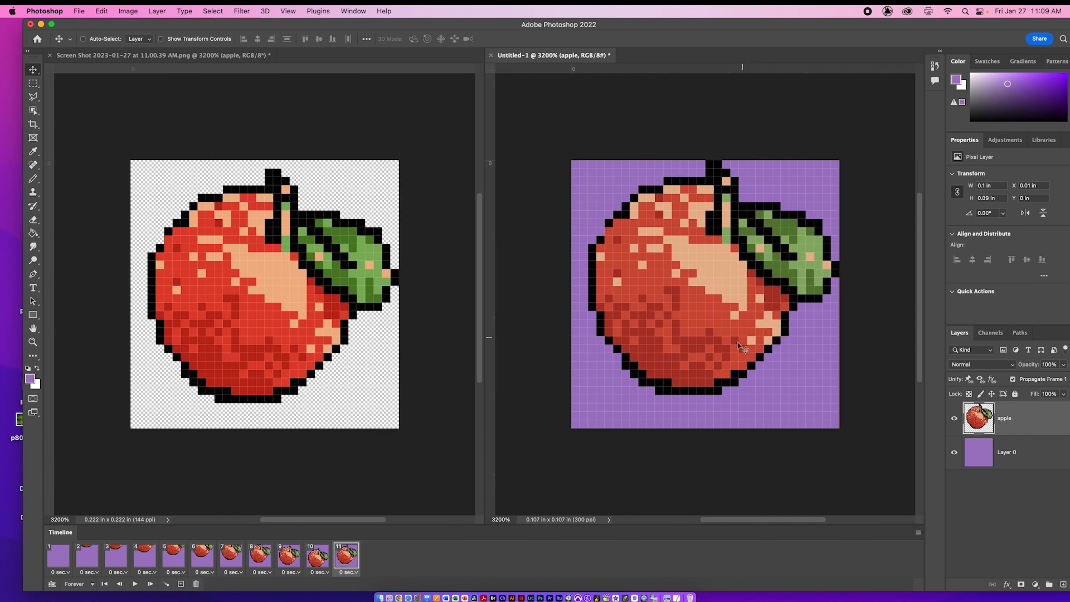
left_click(324, 564)
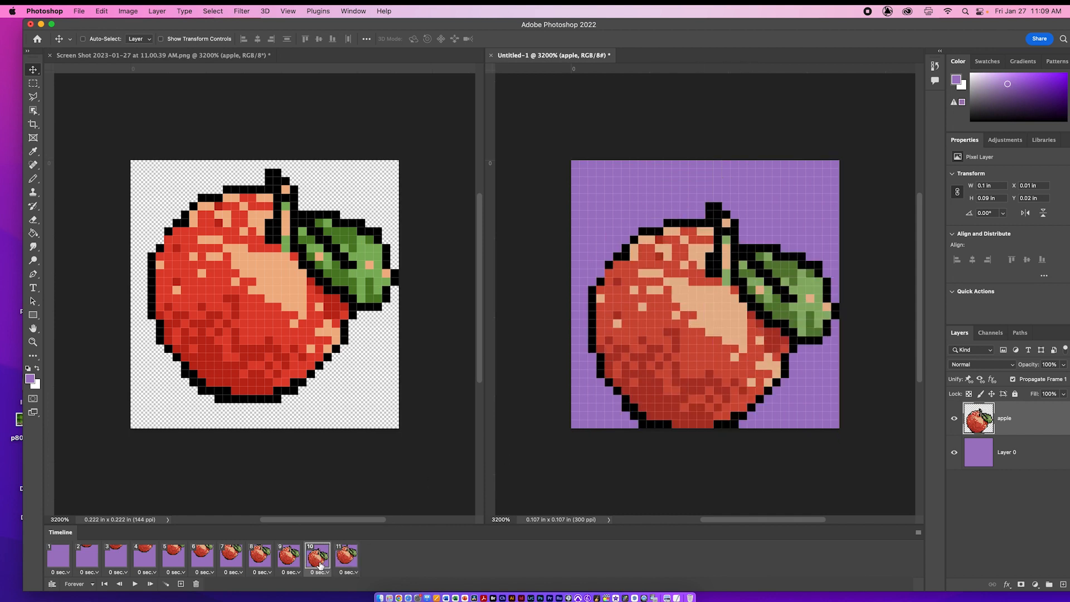
left_click(343, 567)
left_click(328, 566)
left_click(344, 566)
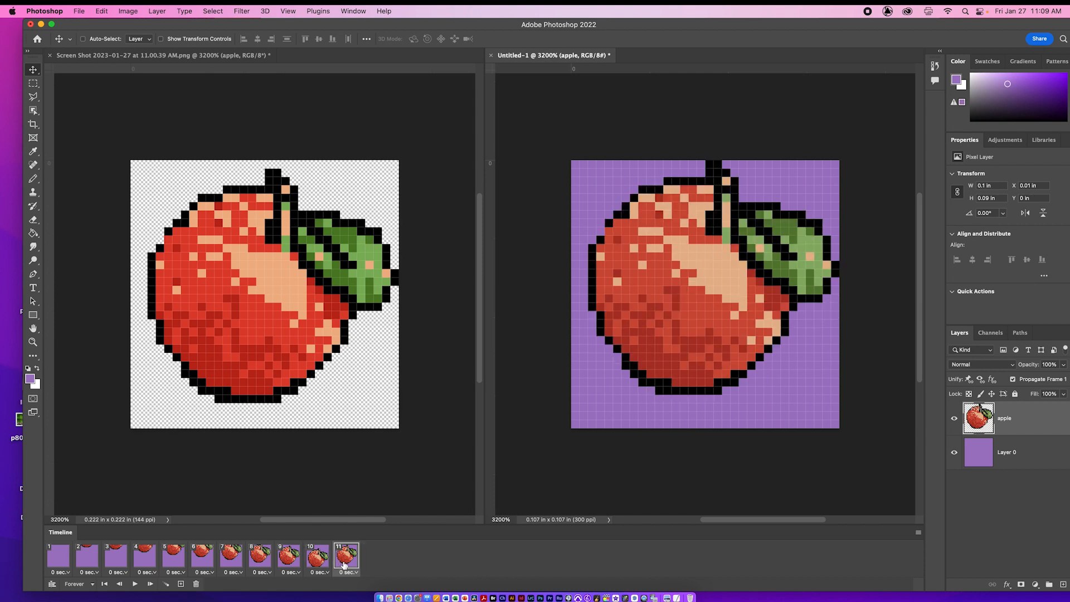
Step: Tween frame 10 with the next frame, adding 2 frames for all layers with only Position enabled, and preview the animation
left_click(325, 564)
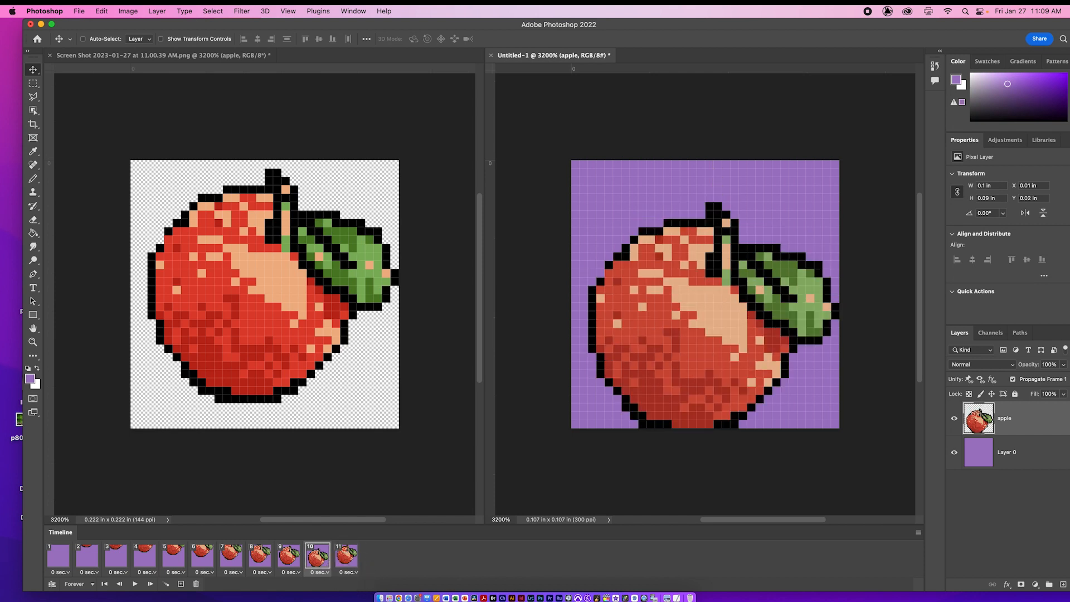
left_click(165, 584)
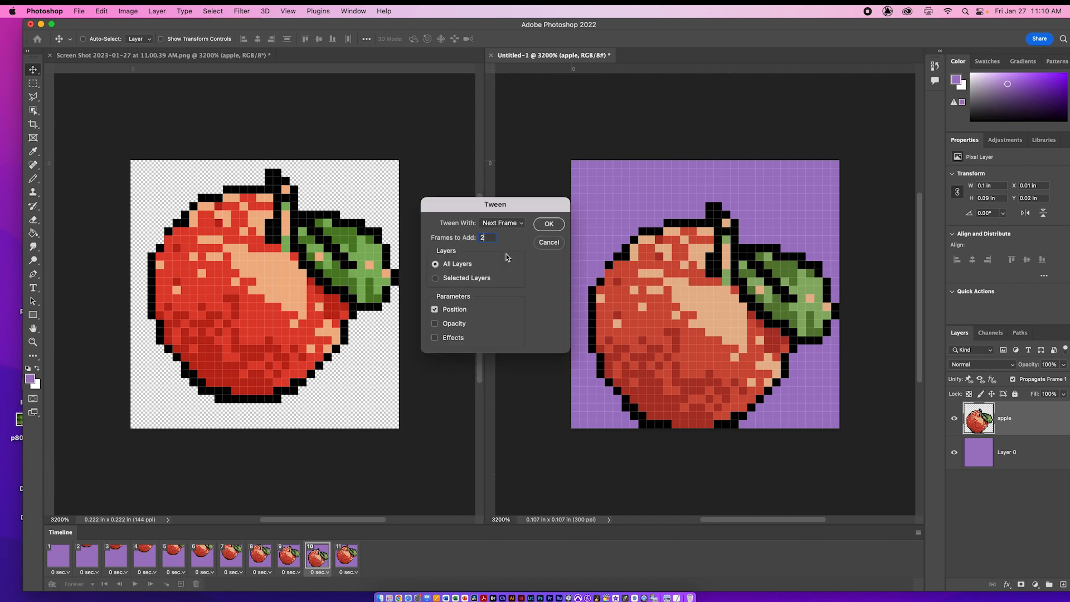
type("2")
left_click(549, 225)
key("space")
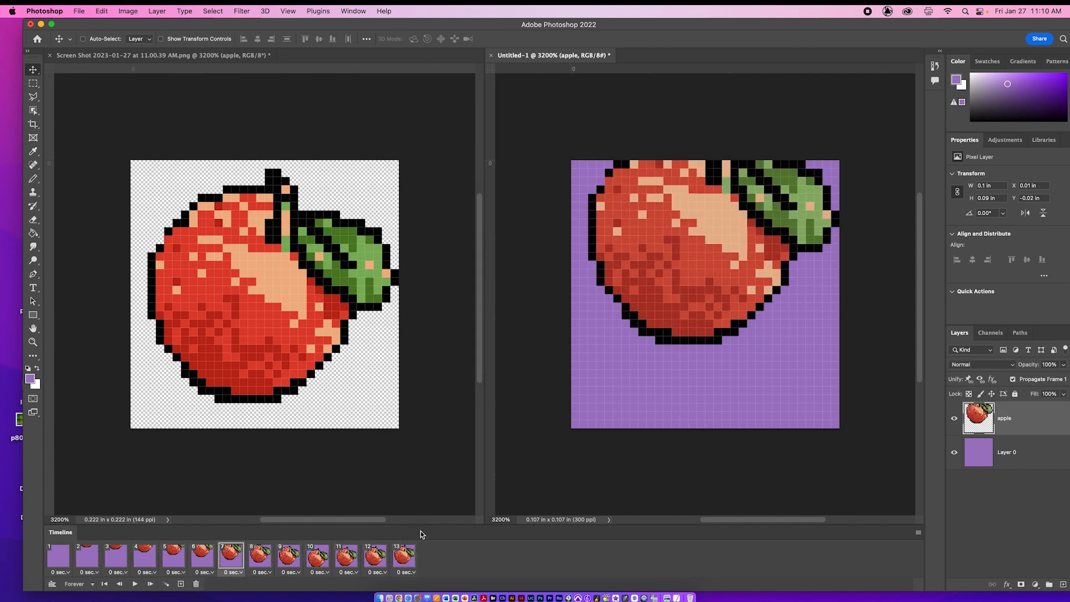
Step: Copy frame 13, paste it after itself as frame 14, and move that frame's apple down until its base rests on the bottom canvas edge
left_click(411, 555)
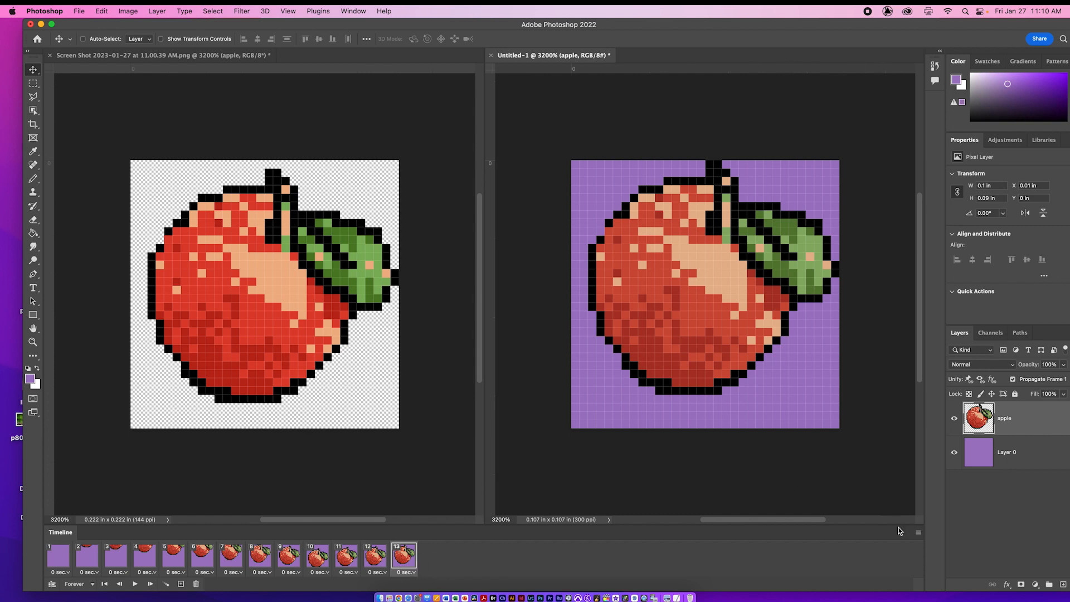
left_click(919, 534)
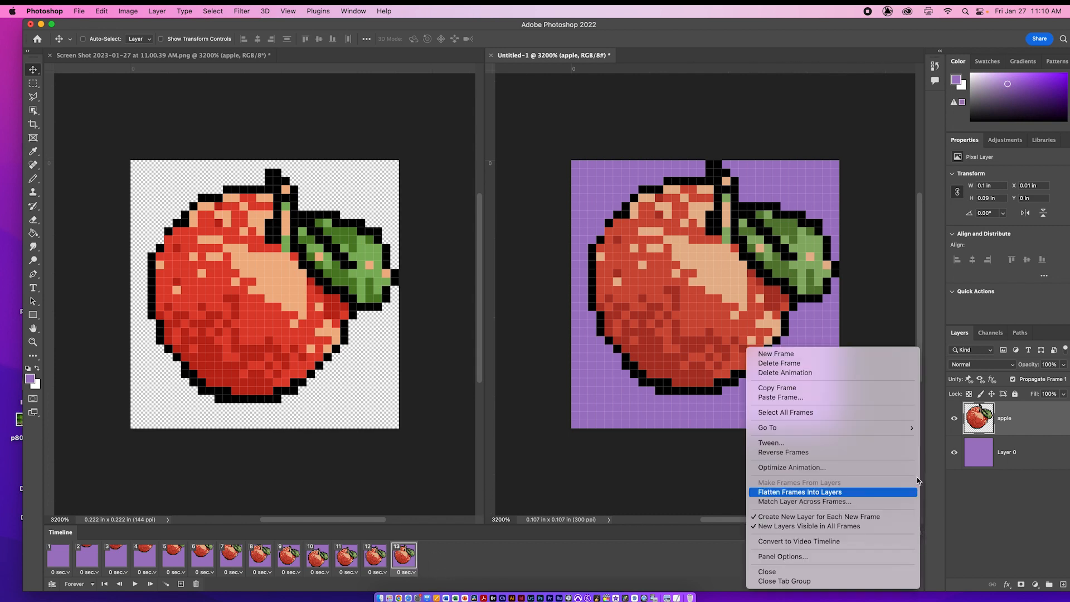
left_click(906, 389)
left_click(918, 533)
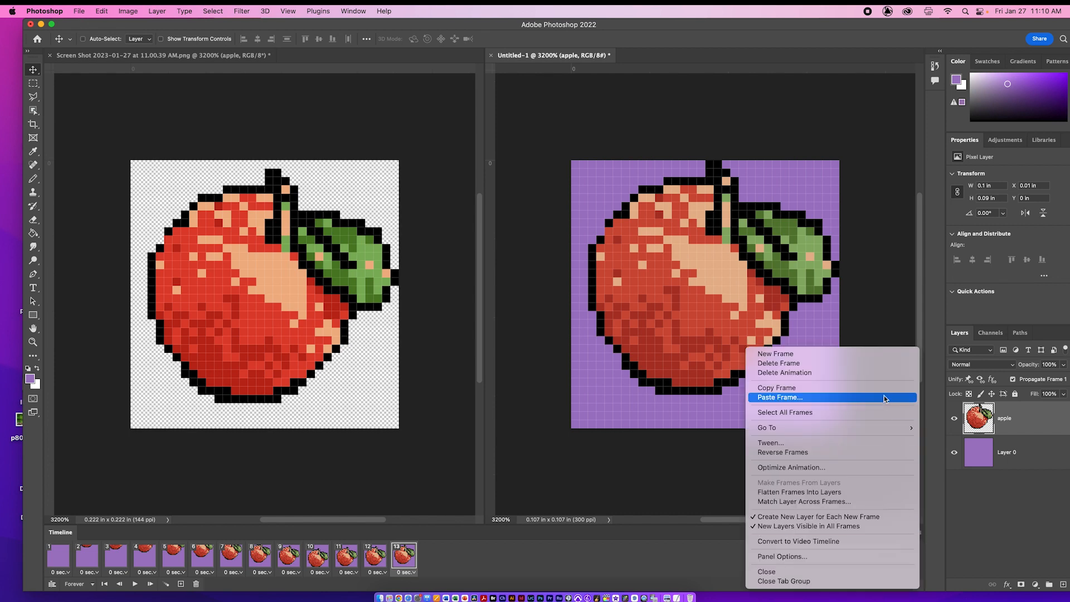
left_click(587, 261)
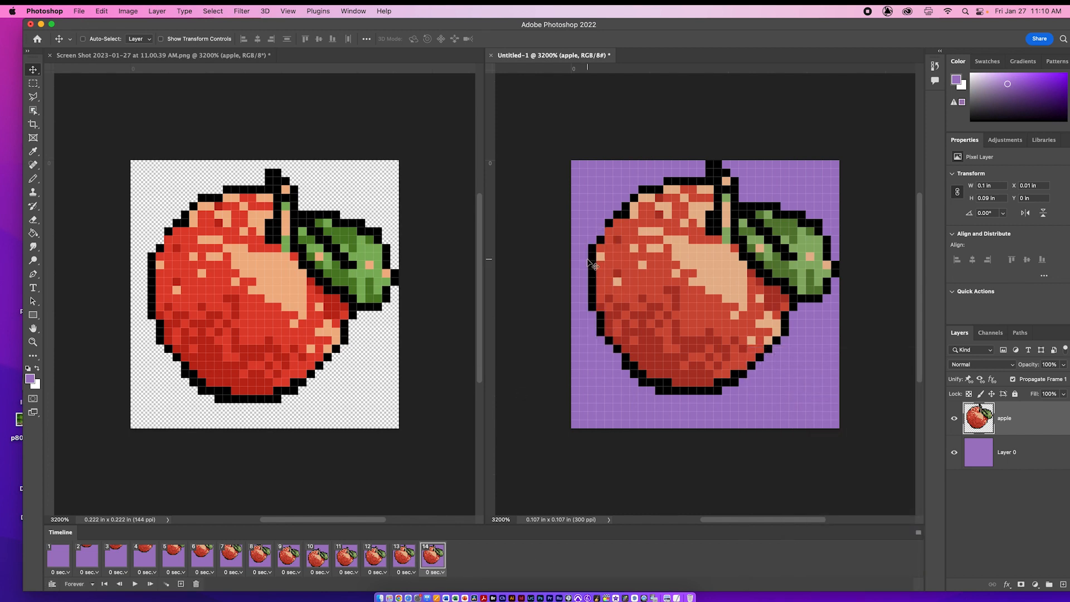
left_click_drag(705, 350, 710, 383)
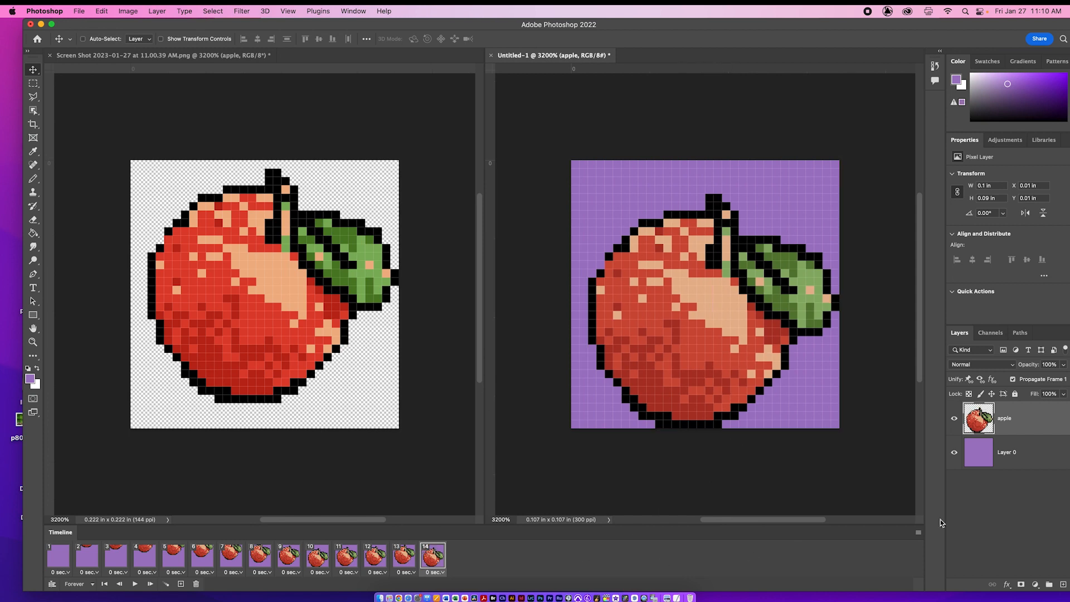
left_click(166, 583)
type("1")
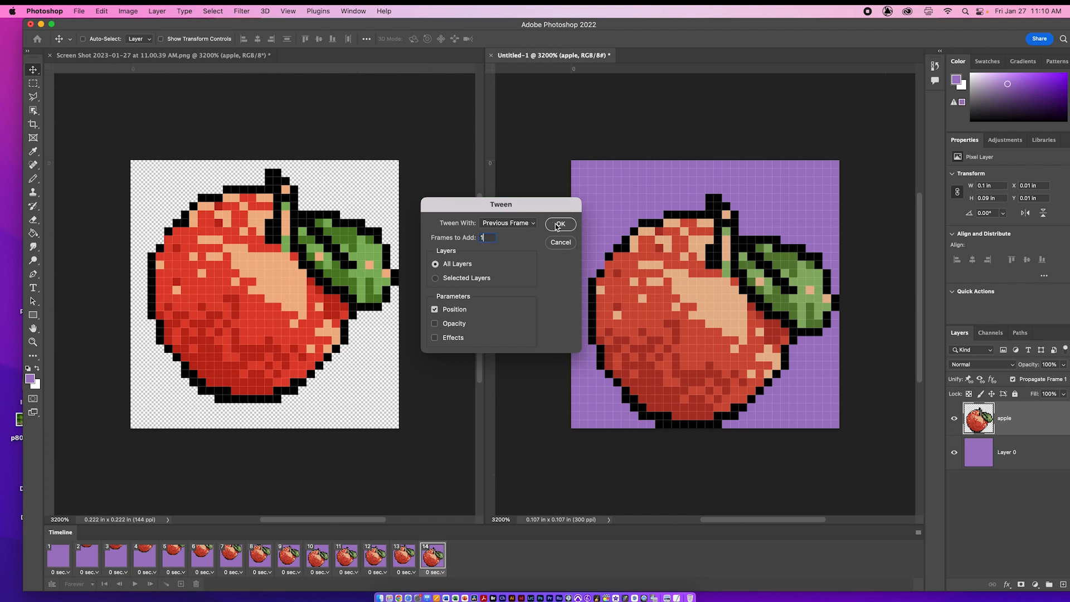
left_click(560, 245)
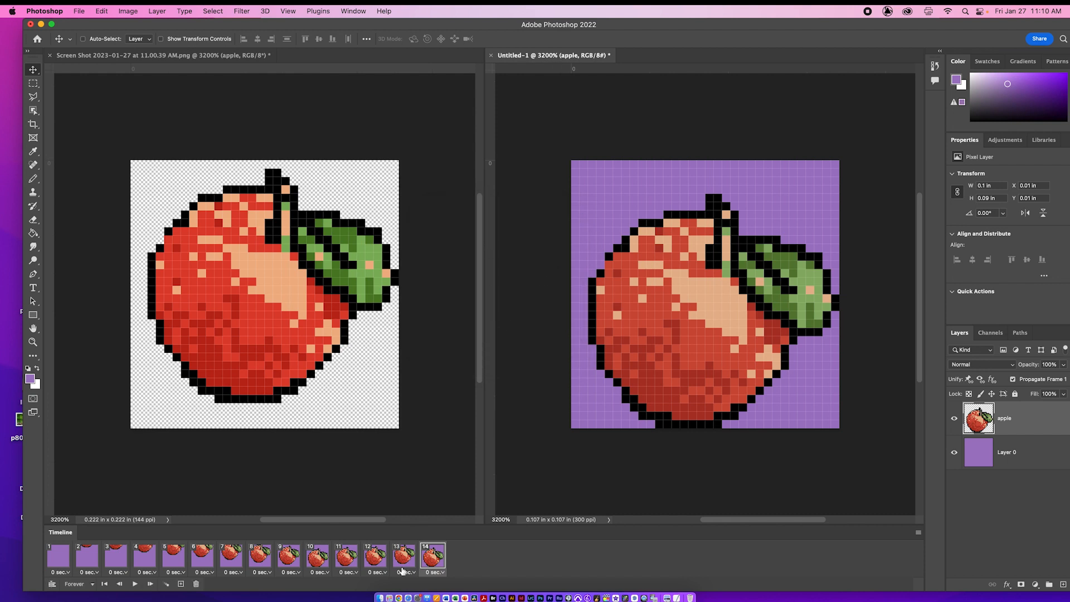
Step: Tween frame 13 with the next frame, adding 1 frame for all layers with only Position enabled, and preview the animation
left_click(382, 571)
left_click(409, 555)
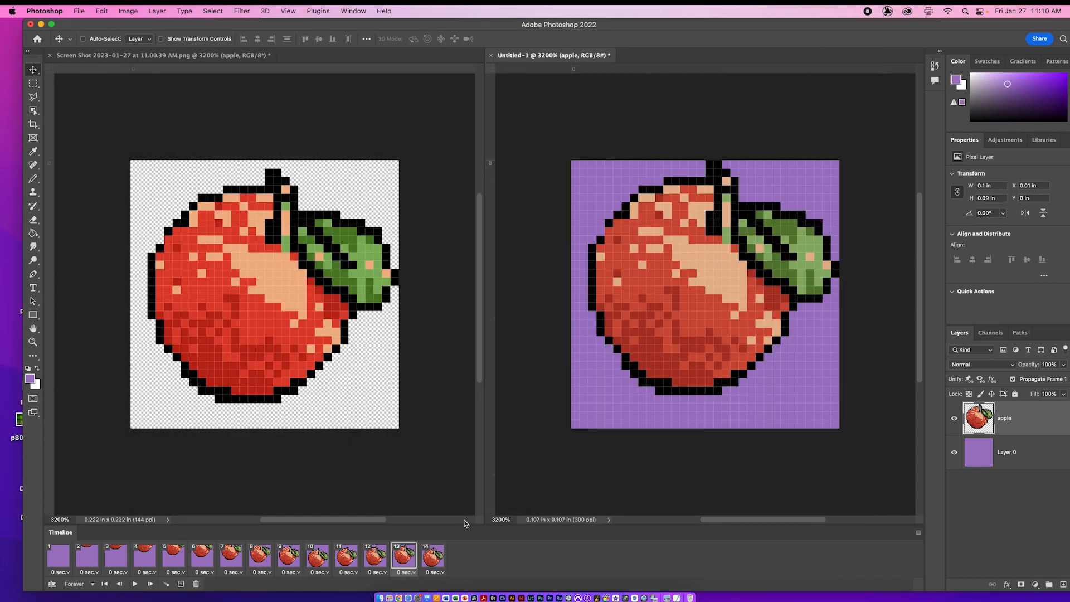
left_click(166, 583)
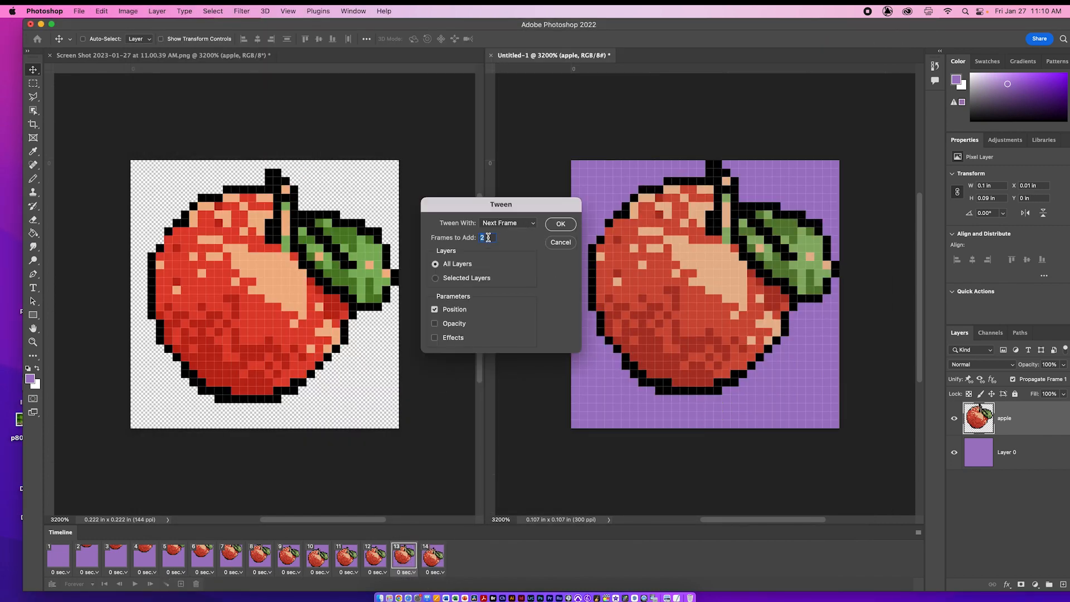
type("1")
left_click(562, 224)
key("space")
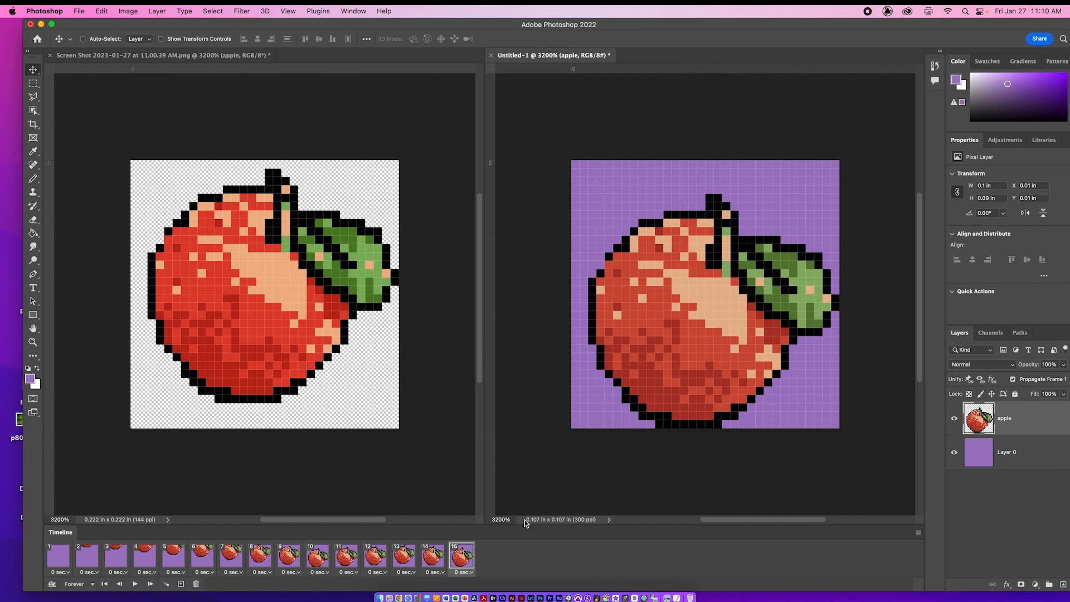
Step: Copy frame 15, the last frame of the bounce, and paste the copy after it as frame 16
left_click(918, 533)
left_click(881, 388)
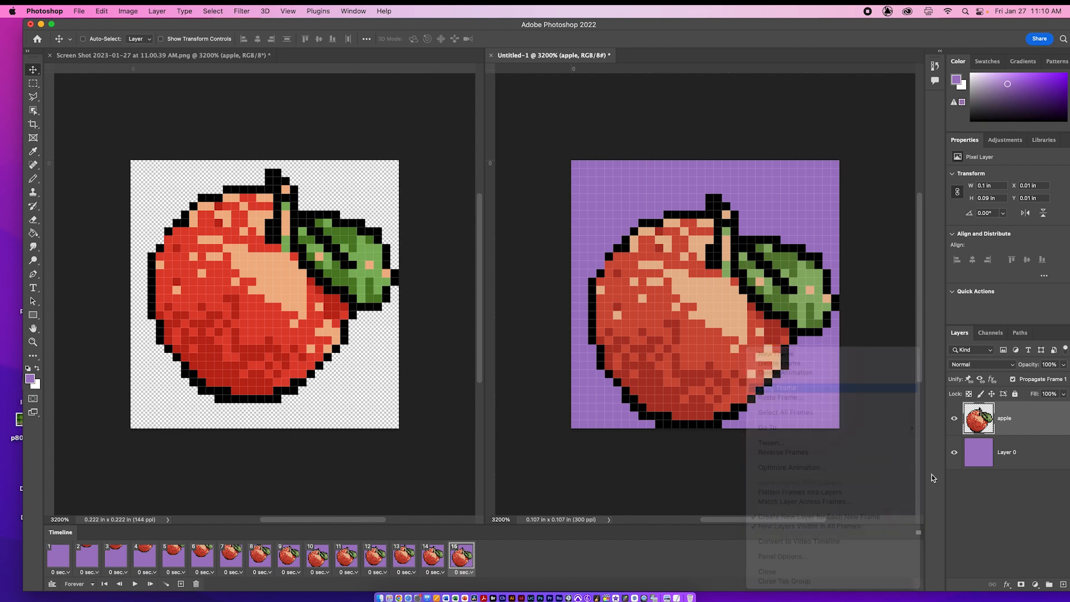
left_click(918, 533)
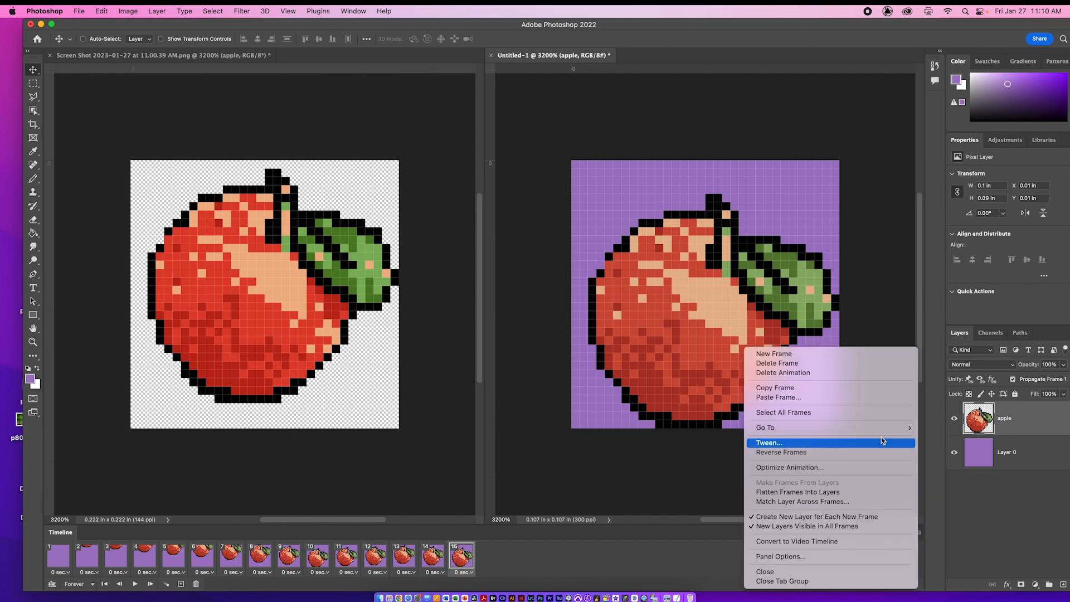
left_click(861, 397)
left_click(588, 262)
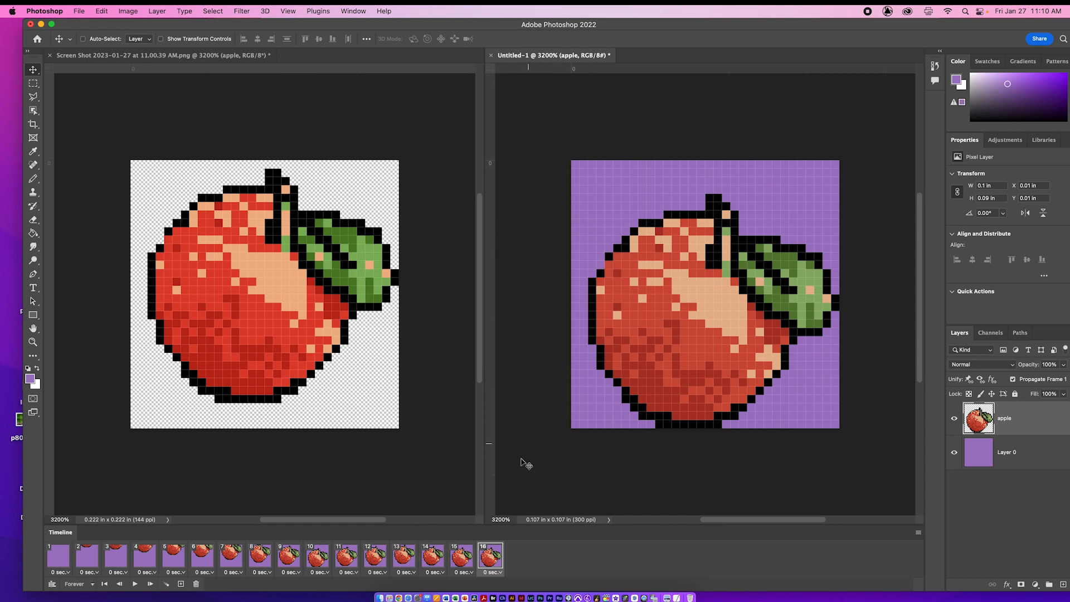
Step: Tween frame 15 with the next frame, adding 10 frames to hold the resting apple, and preview the animation
left_click(454, 561)
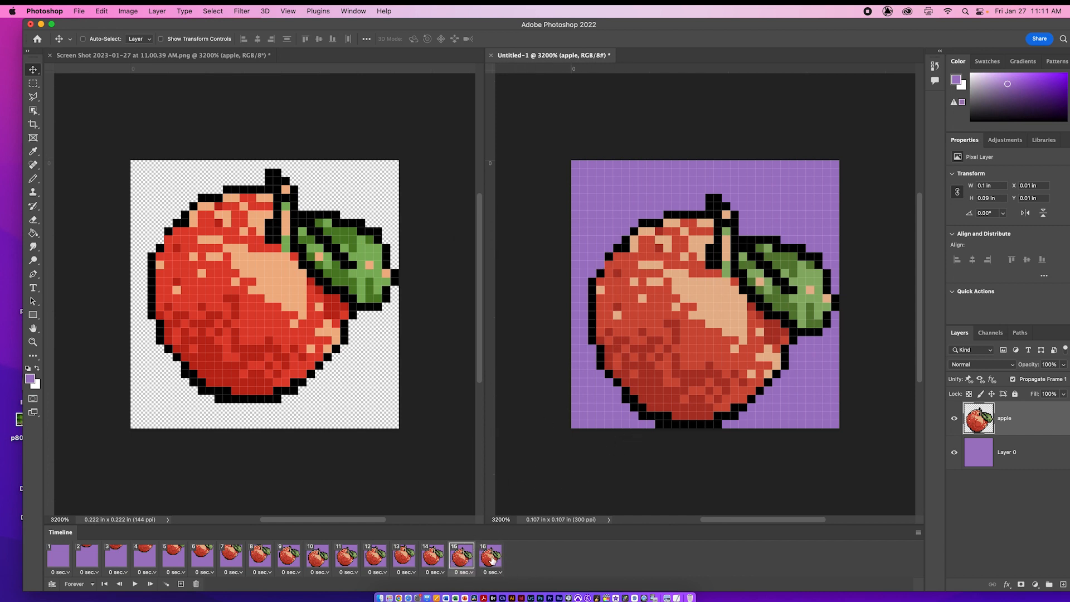
left_click(180, 584)
key("super+z")
left_click(166, 585)
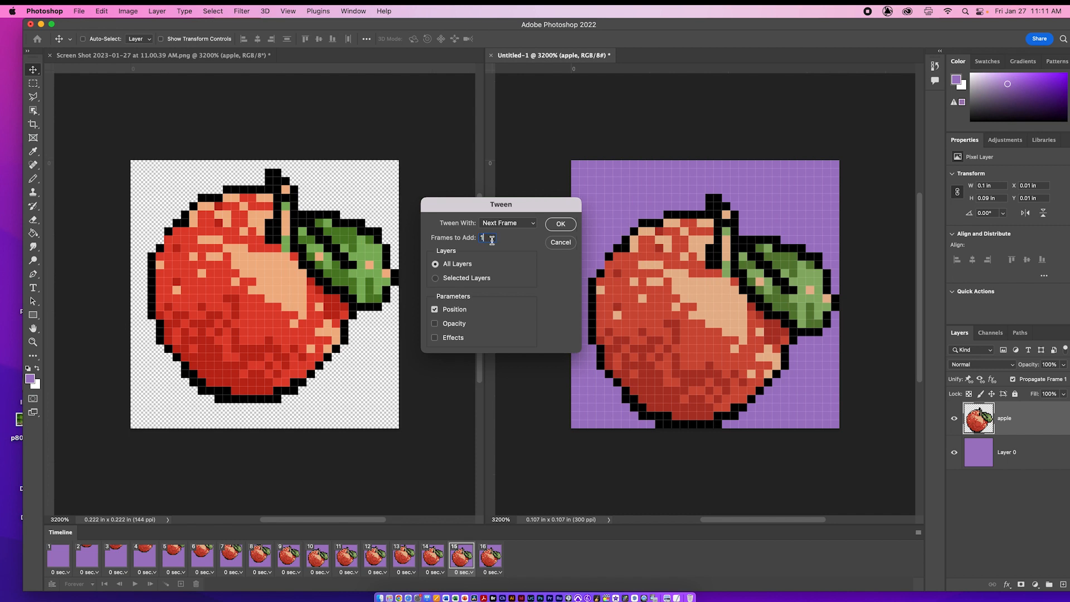
left_click(560, 224)
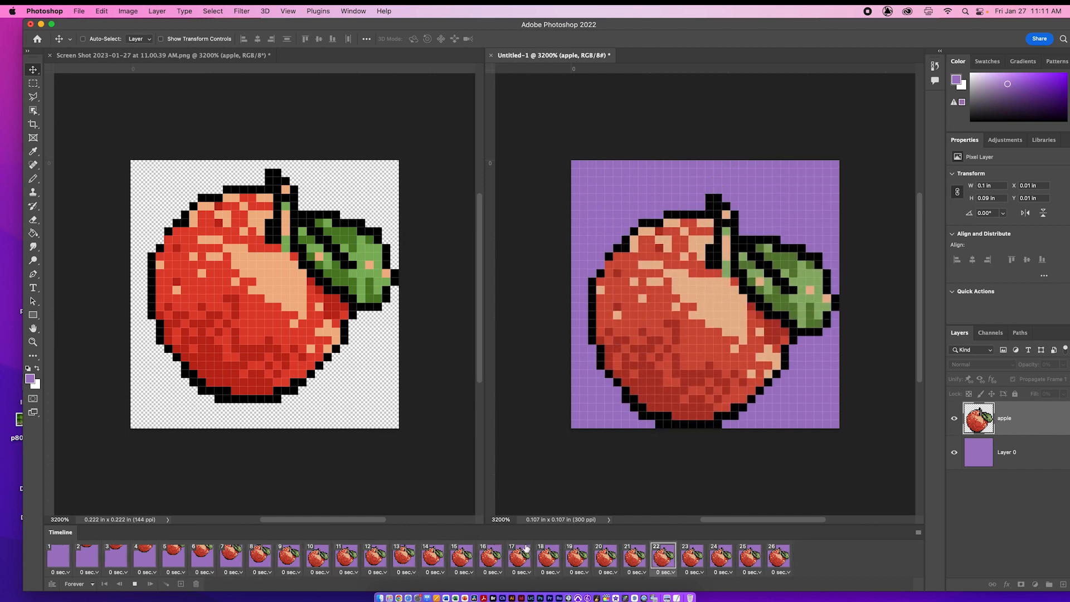
left_click(534, 548)
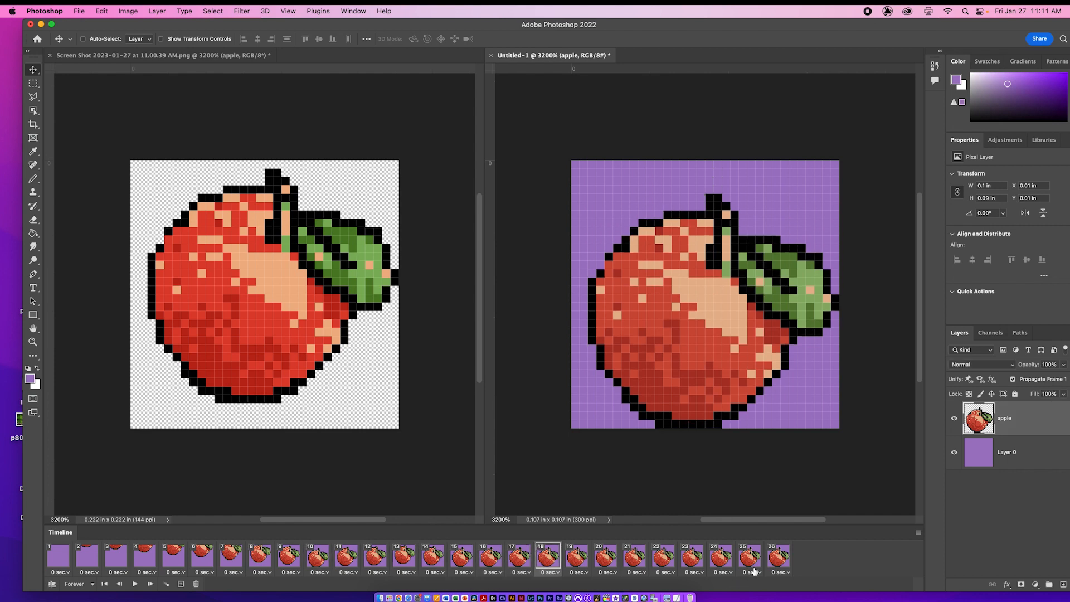
Step: Open the animation in Save for Web as a GIF and set the image size to 320 x 320 px
left_click(81, 11)
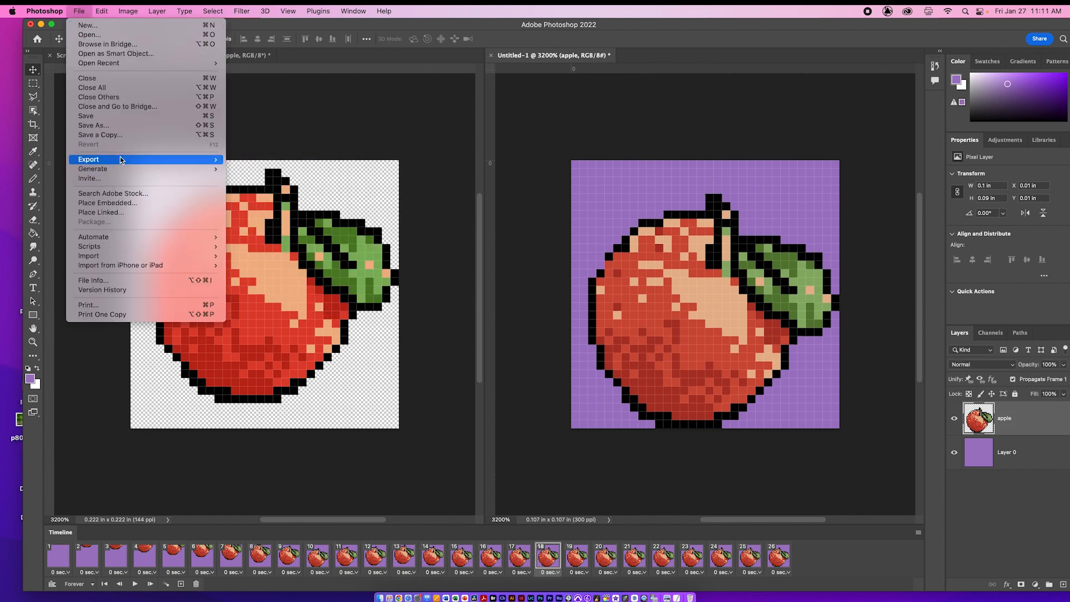
mouse_move(120, 160)
left_click(328, 200)
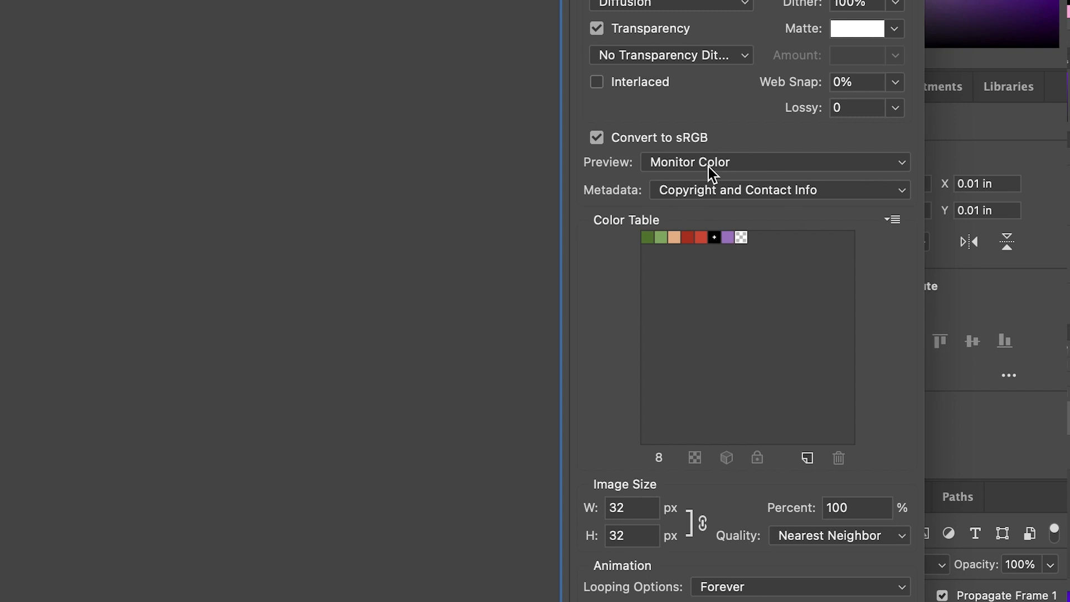
left_click(643, 507)
type("0")
Step: Change the GIF's image size to 1000 x 1000 px, play the export preview, and close the export keeping the settings
left_click(72, 503)
left_click(633, 510)
left_click_drag(647, 510, 601, 517)
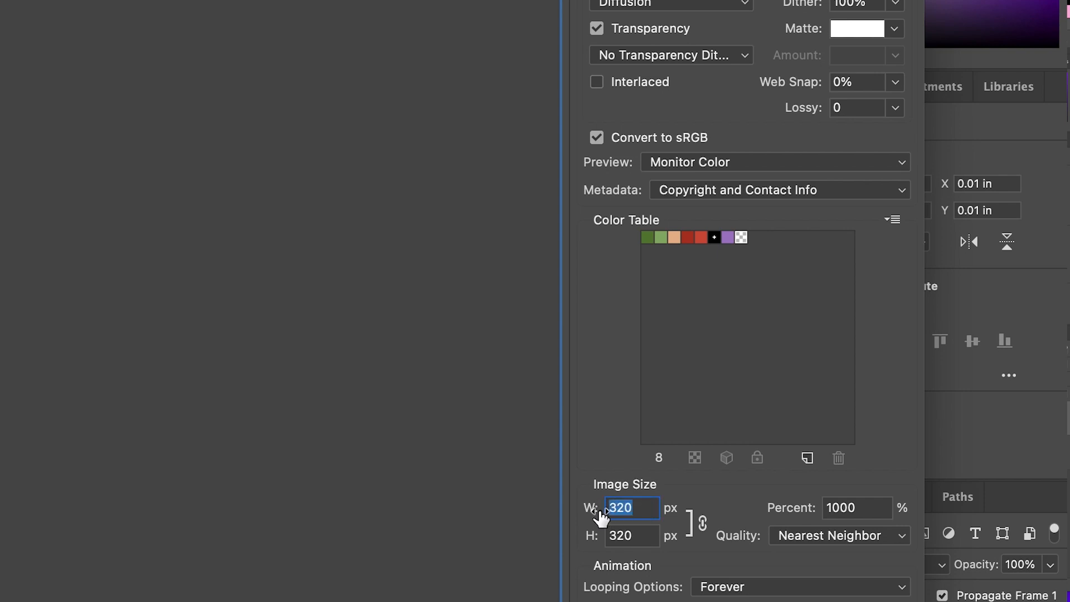
type("100")
left_click(640, 535)
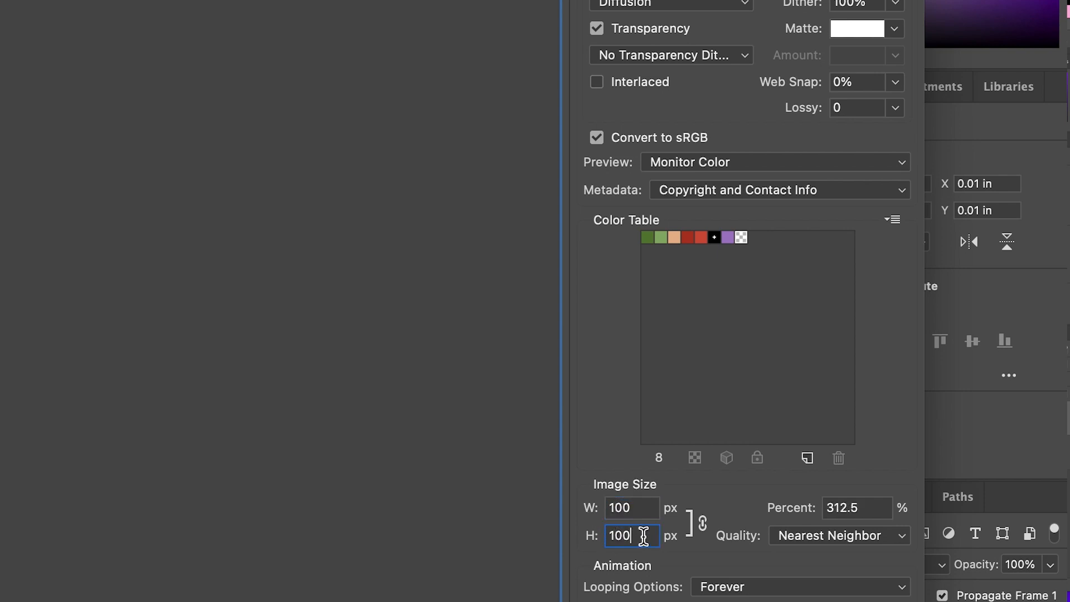
type("0")
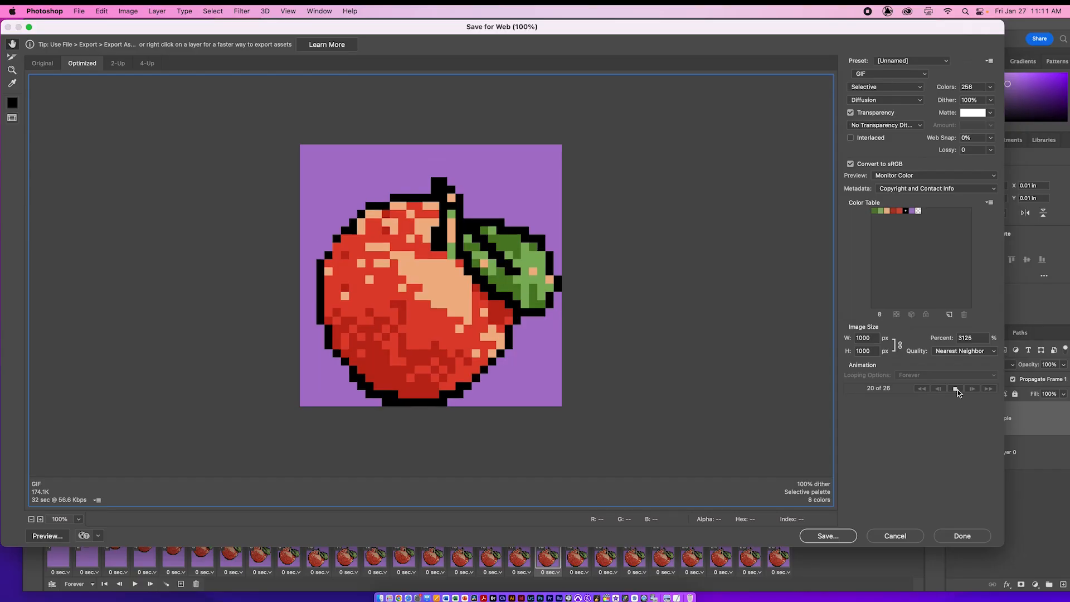
left_click(957, 390)
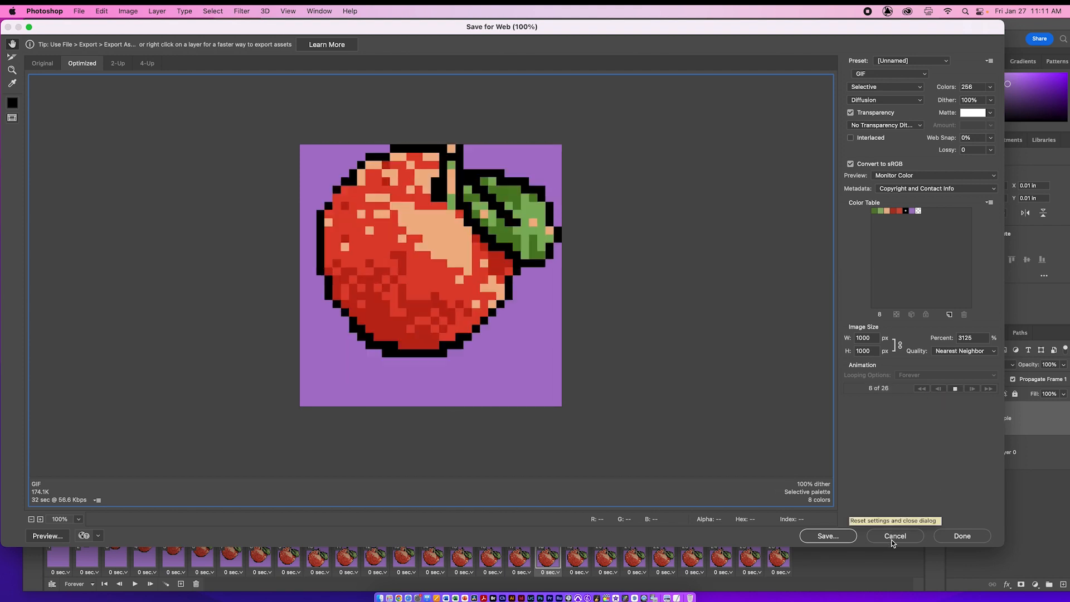
left_click(958, 538)
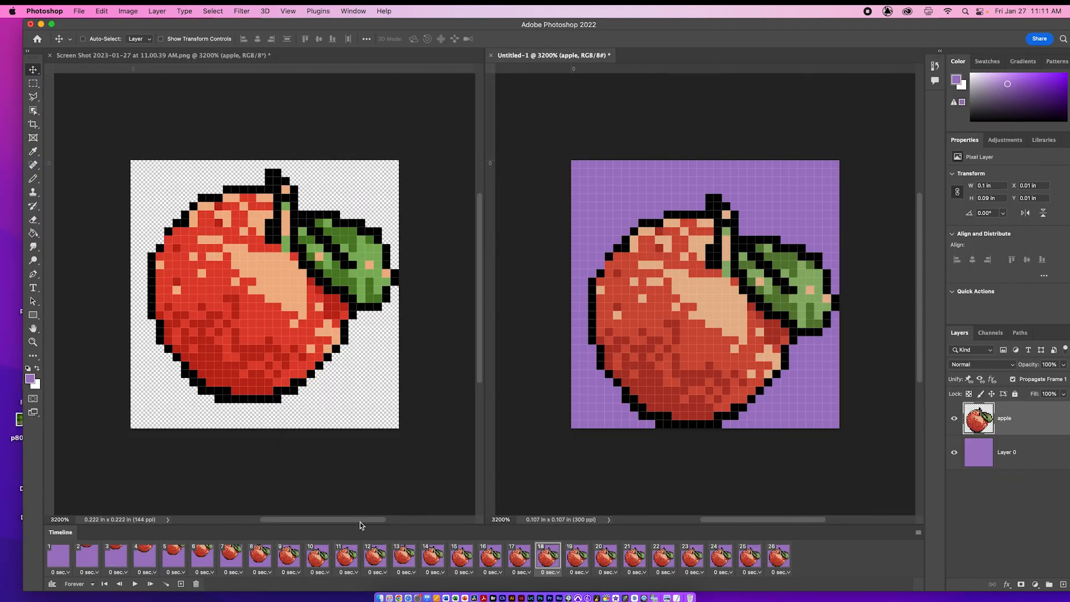
Step: Select frames 1 through 26 and set their frame delay to 0.1 seconds
left_click(68, 562)
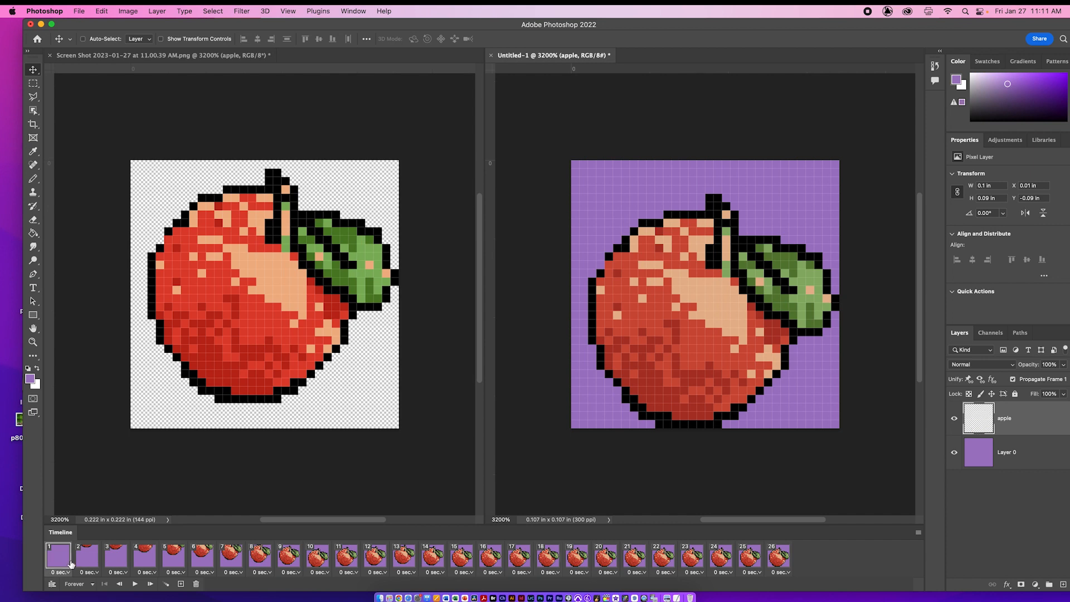
left_click(790, 562, "shift")
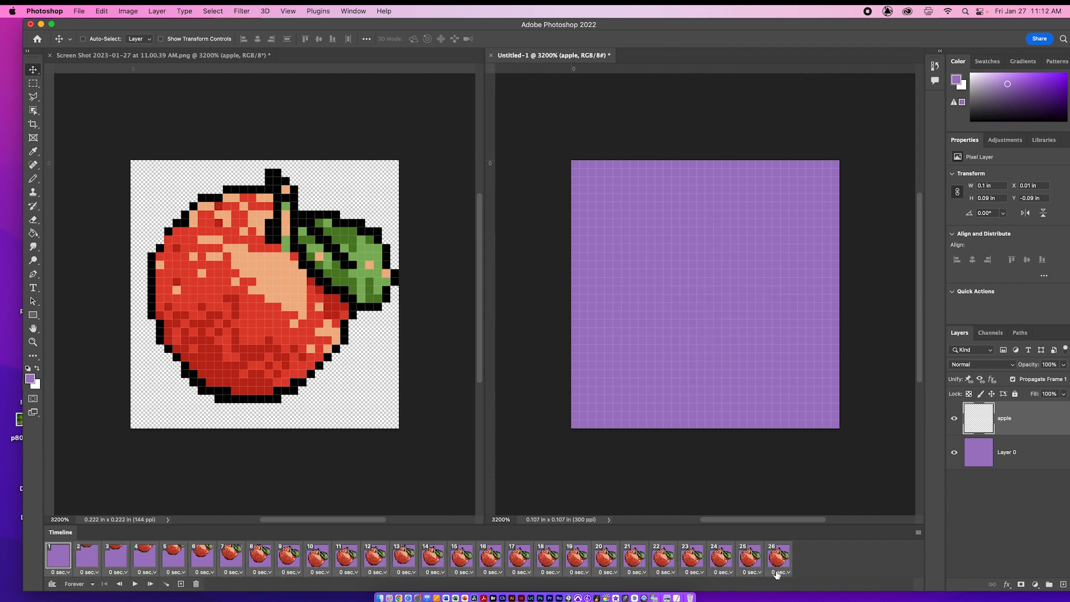
left_click(780, 573)
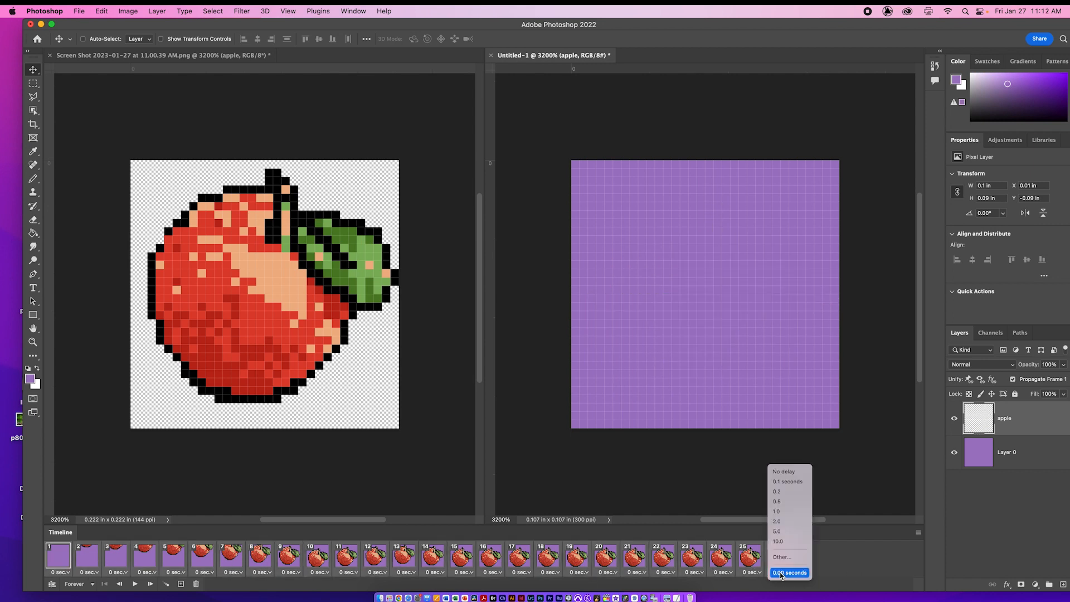
left_click(784, 484)
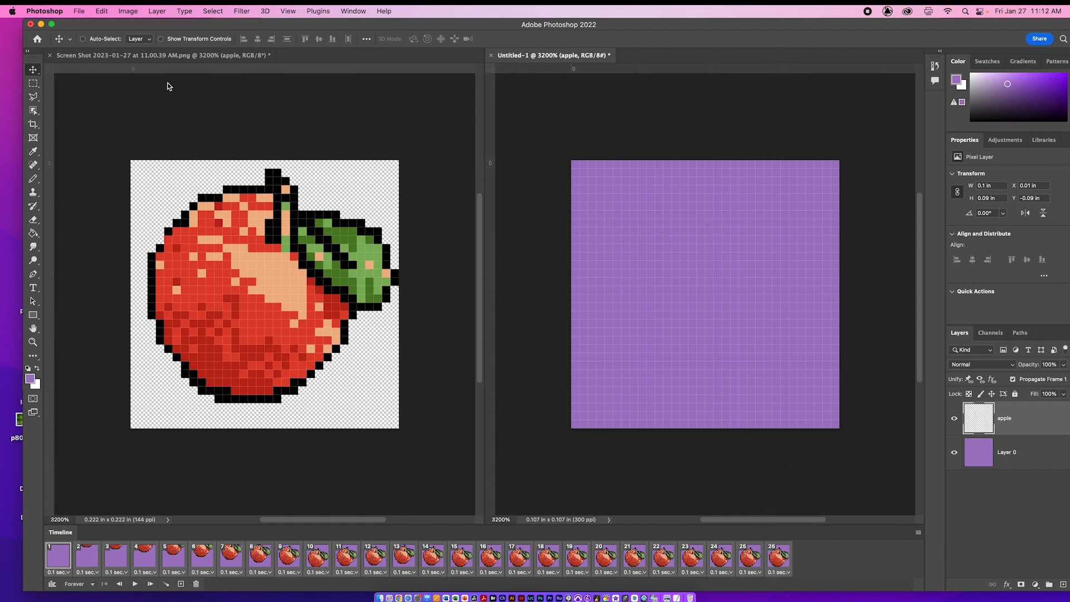
Step: Open the animation in Save for Web as a GIF and set the image size to 1000 x 1000 px
left_click(101, 11)
mouse_move(79, 11)
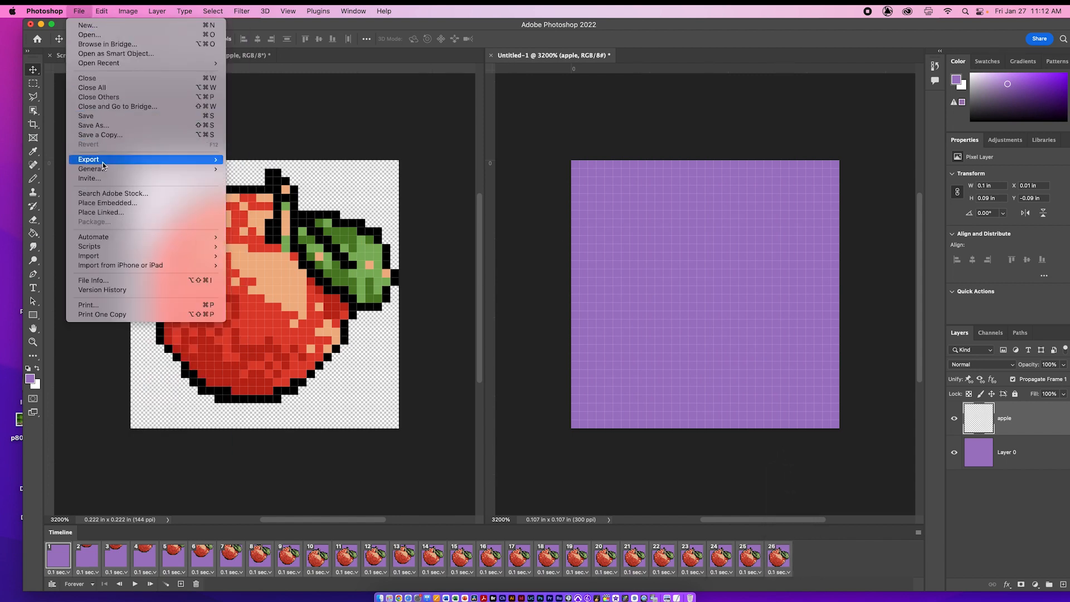
mouse_move(102, 162)
left_click(281, 199)
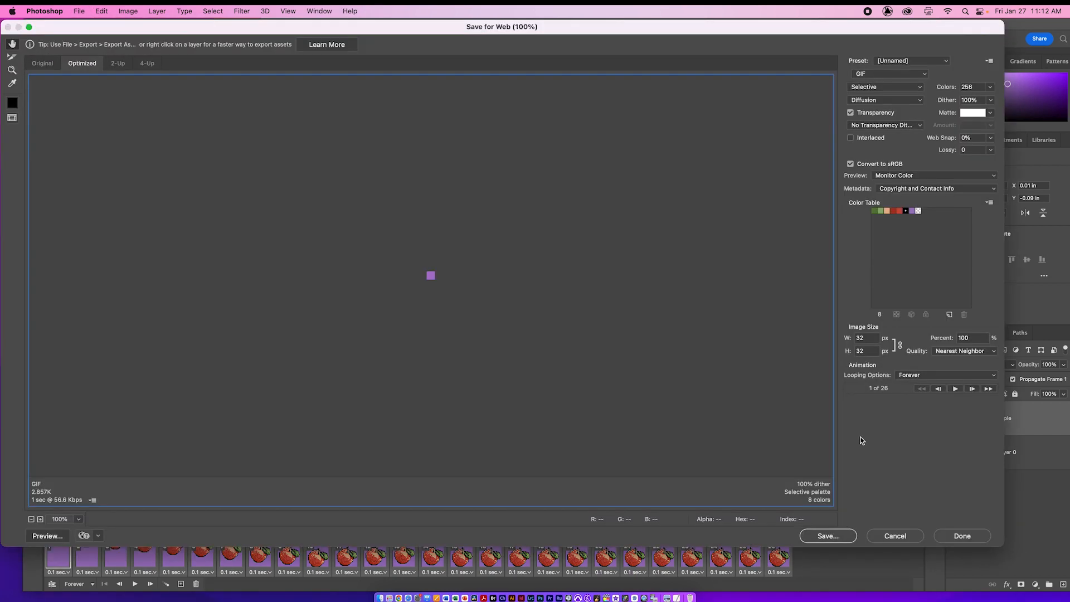
double_click(866, 340)
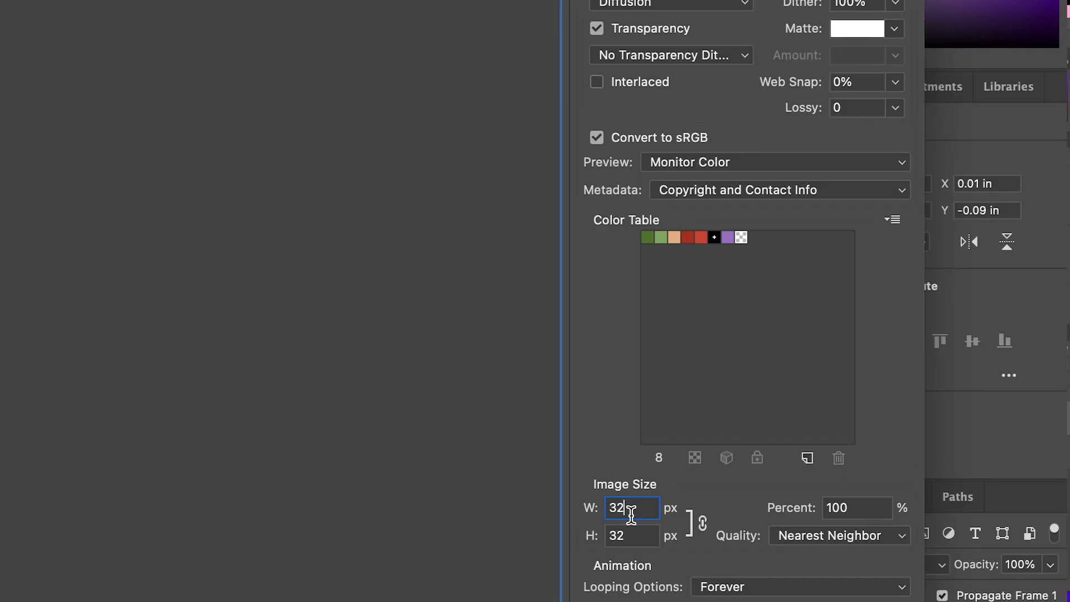
type("1000")
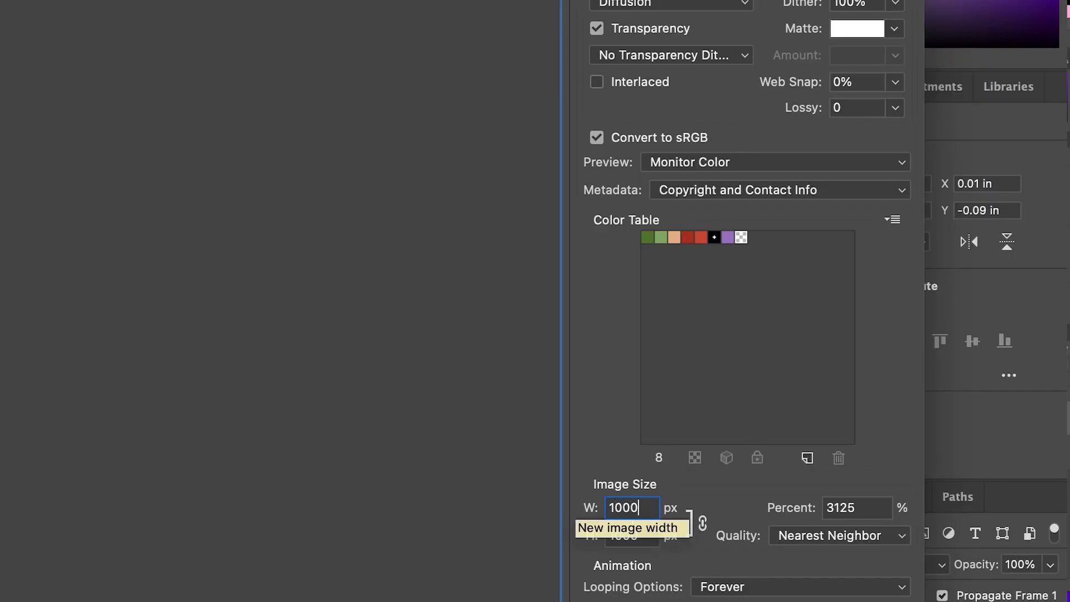
left_click(280, 525)
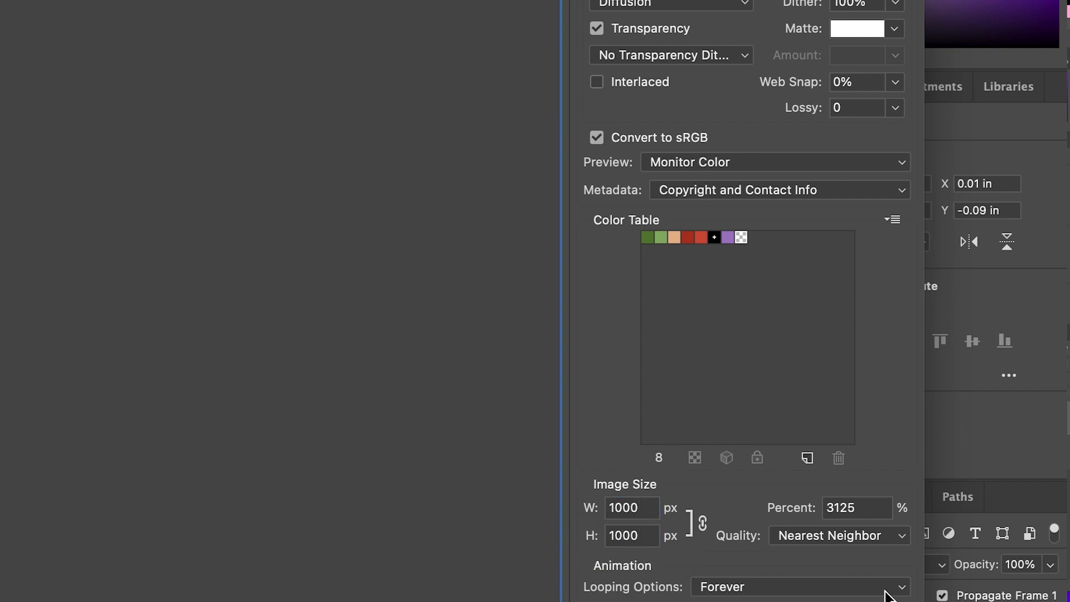
Step: Play the export preview and save the optimized GIF to the Desktop as apple.gif
left_click(955, 389)
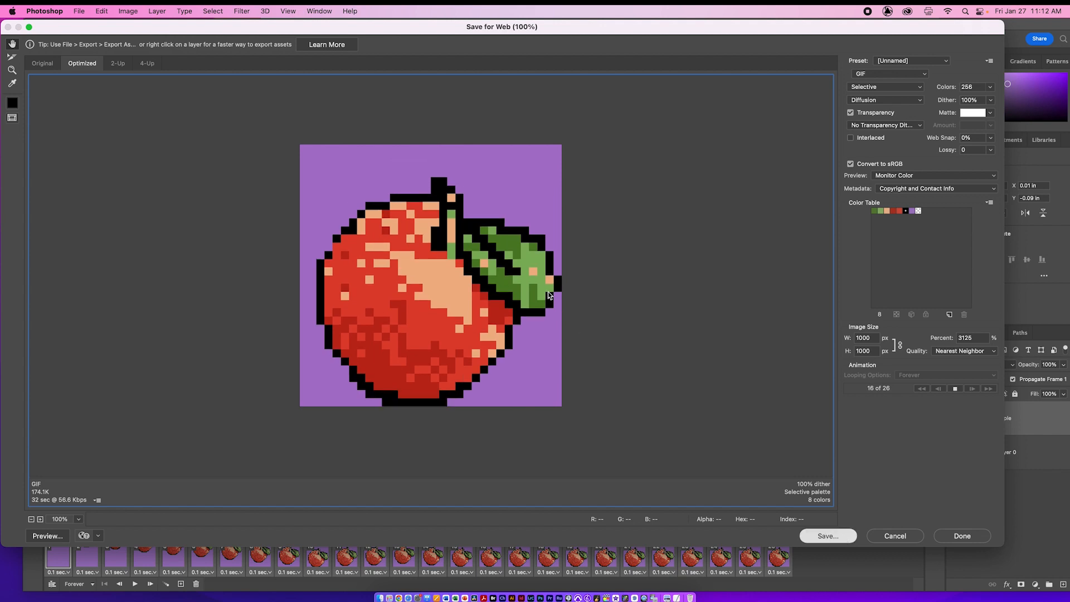
left_click(828, 536)
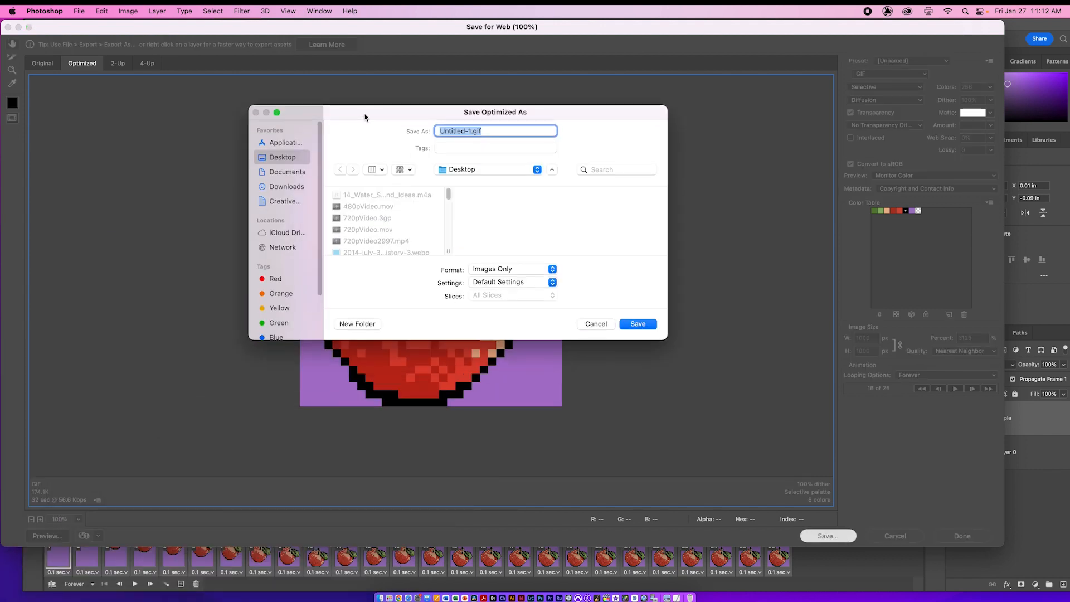
type("ap")
left_click(644, 327)
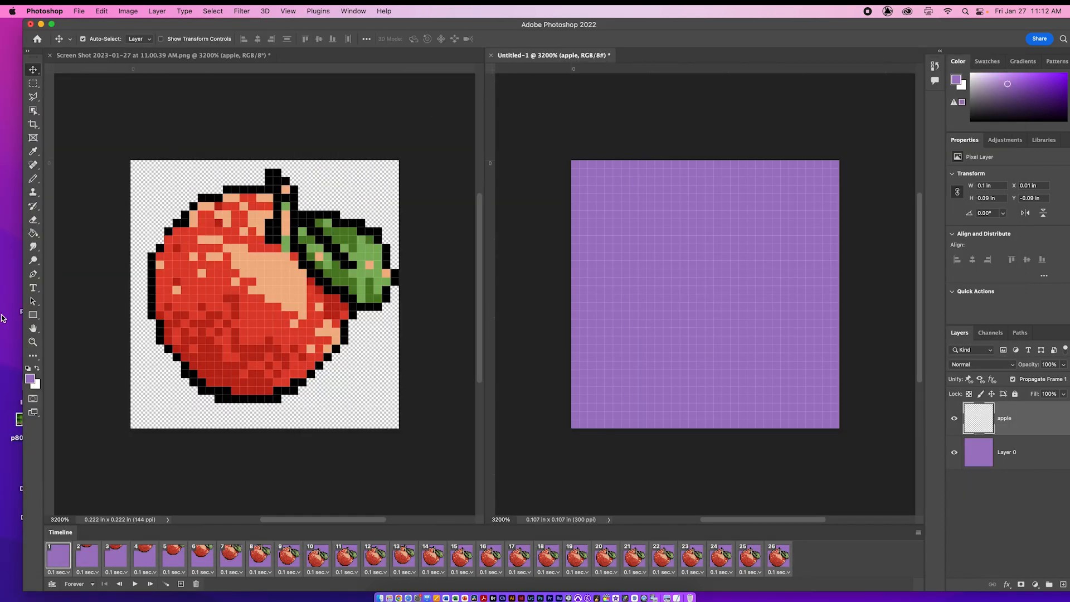
Step: Hide Photoshop to switch to the Finder desktop and move apple.gif to an empty area near the middle
key("super+h")
left_click_drag(878, 444, 621, 174)
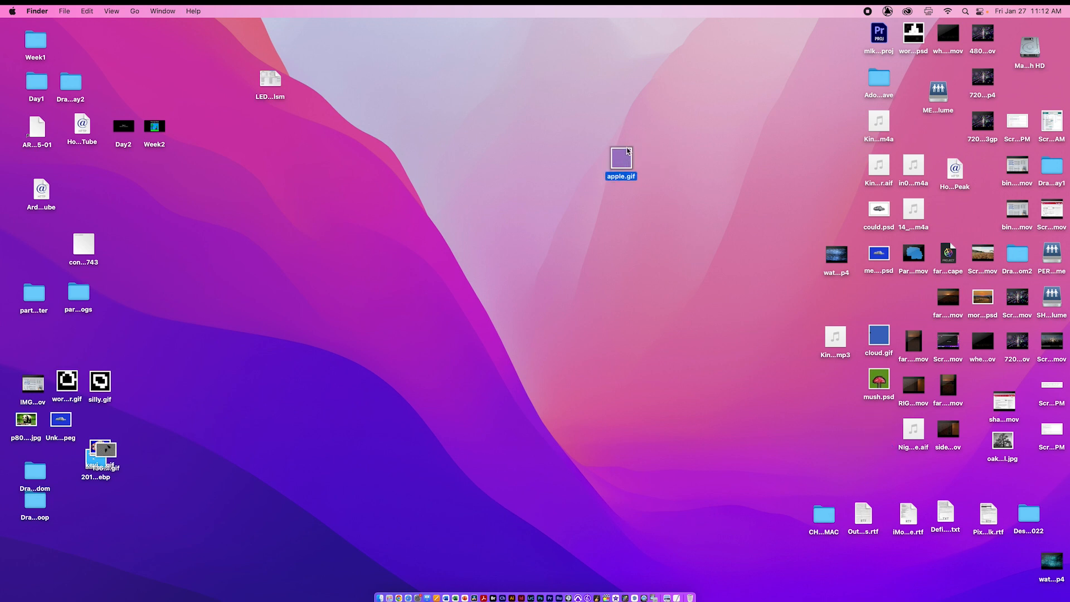
Step: Look through the frames of apple.gif in Preview, close it, and view the GIF's playback in Quick Look
double_click(621, 161)
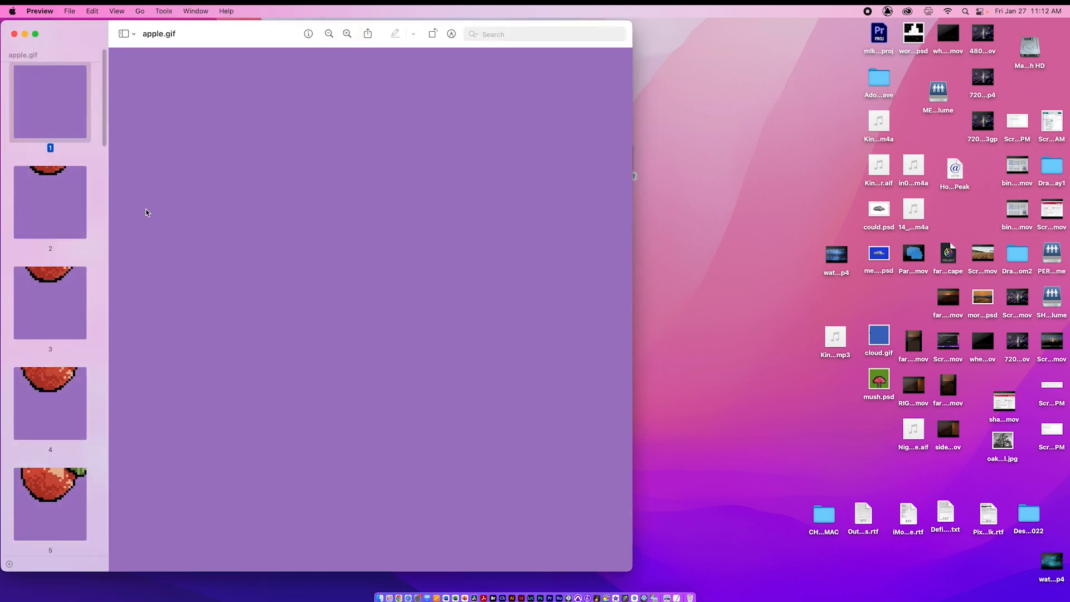
scroll(25, 307, "down", 15)
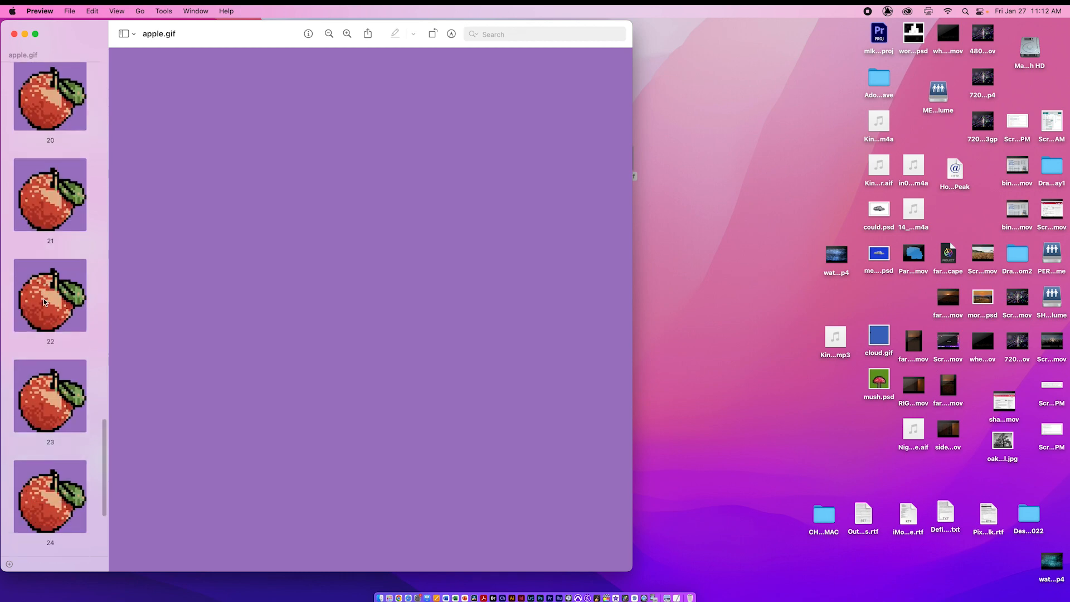
left_click(14, 33)
left_click(623, 159)
key("space")
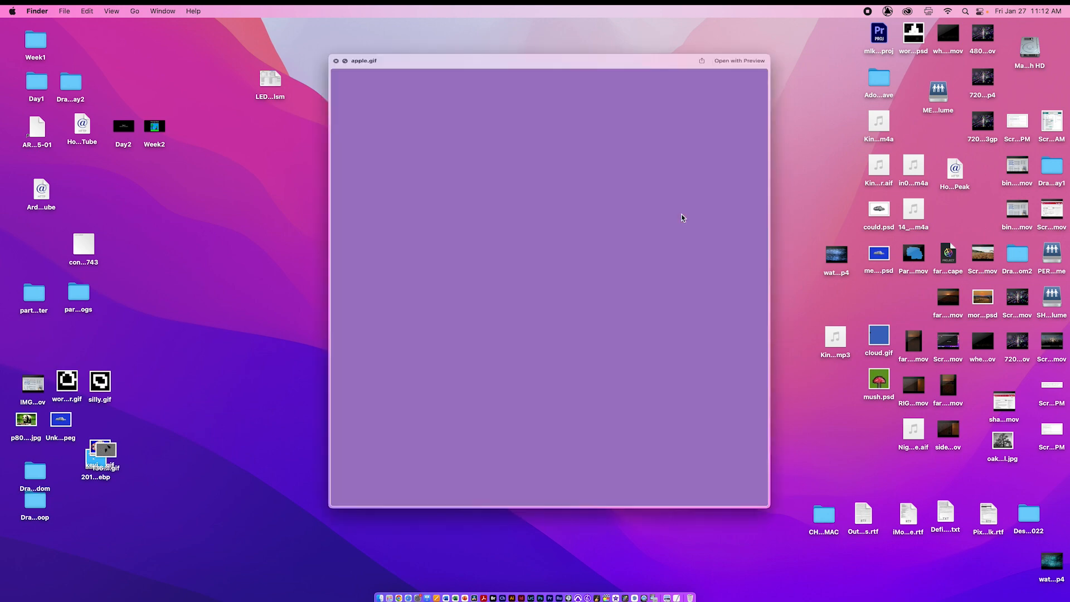